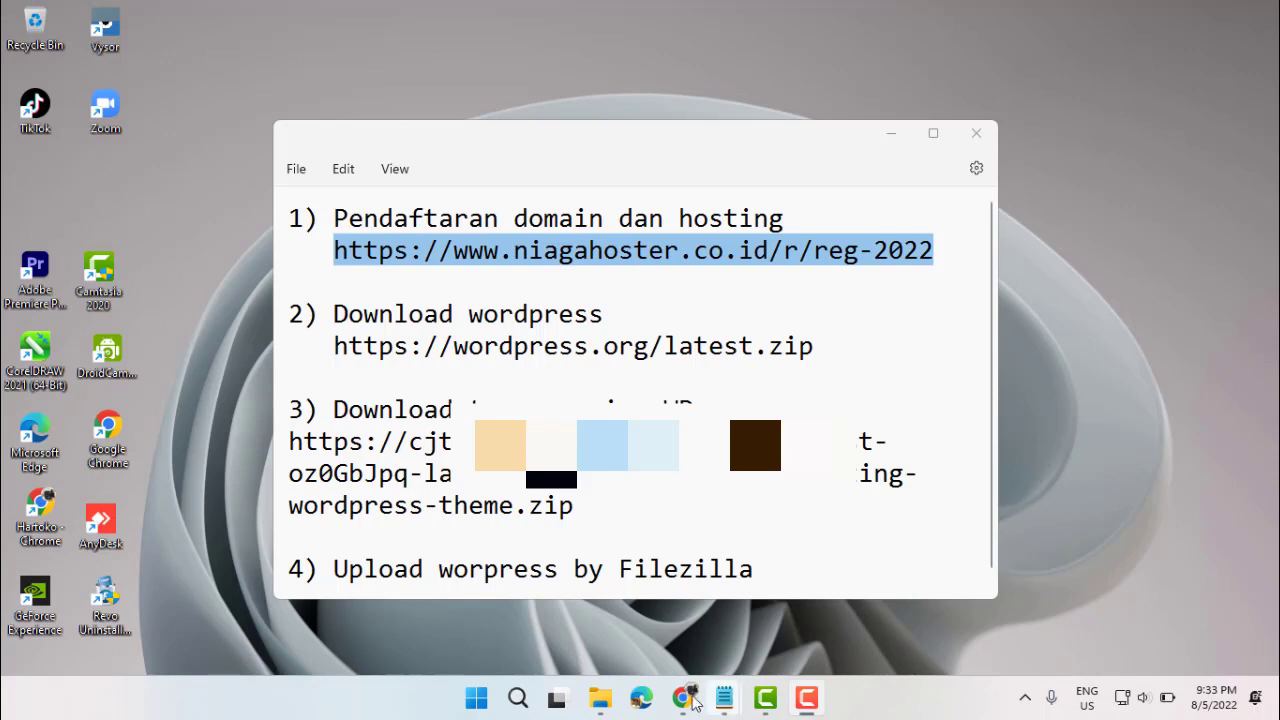
Switch to Microsoft Edge with the Niagahoster registration link copied from Notepad.
click(643, 700)
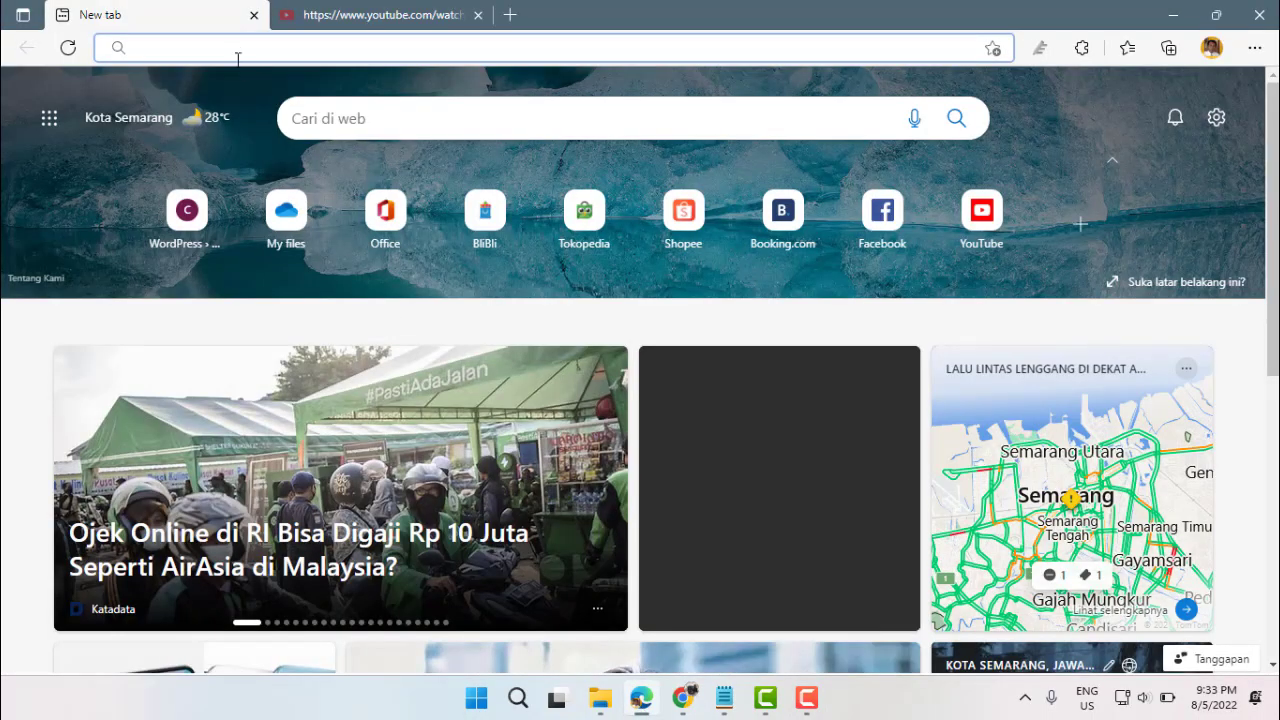
Close the YouTube tab and load the pasted Niagahoster registration link.
click(478, 15)
click(409, 38)
text(https://www.niagahoster.co.id/r/reg-2022)
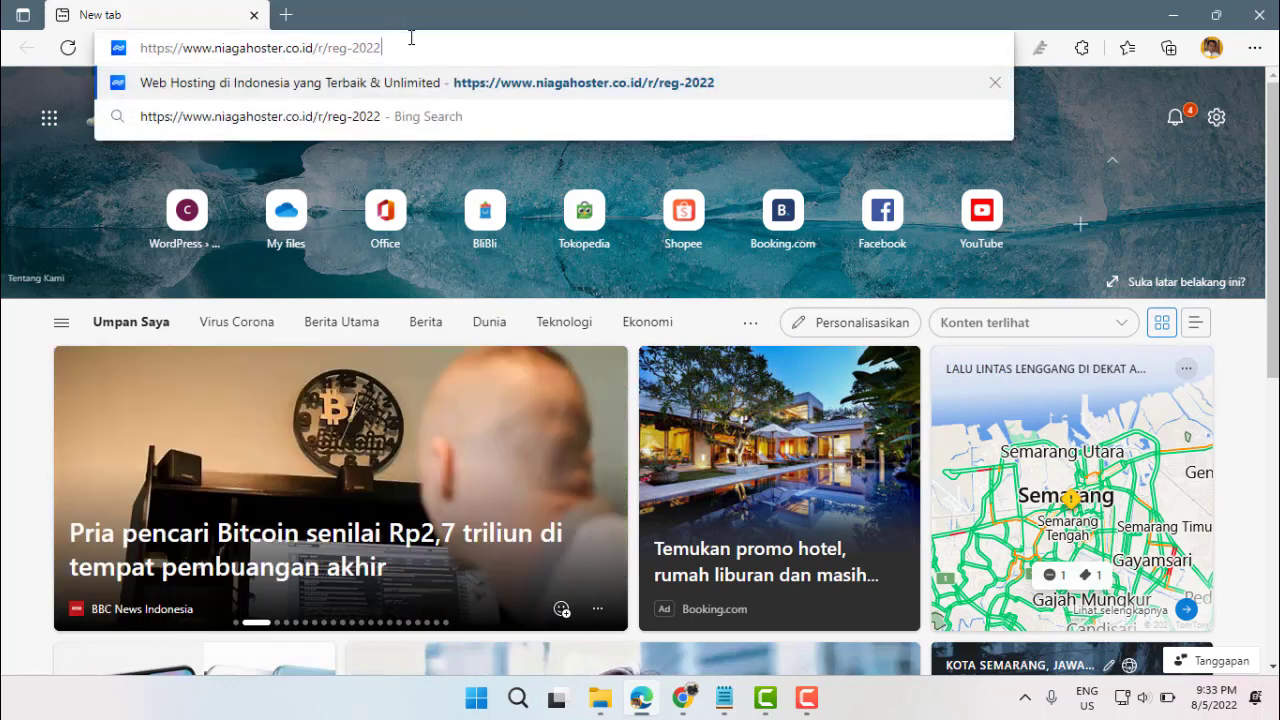
key(Return)
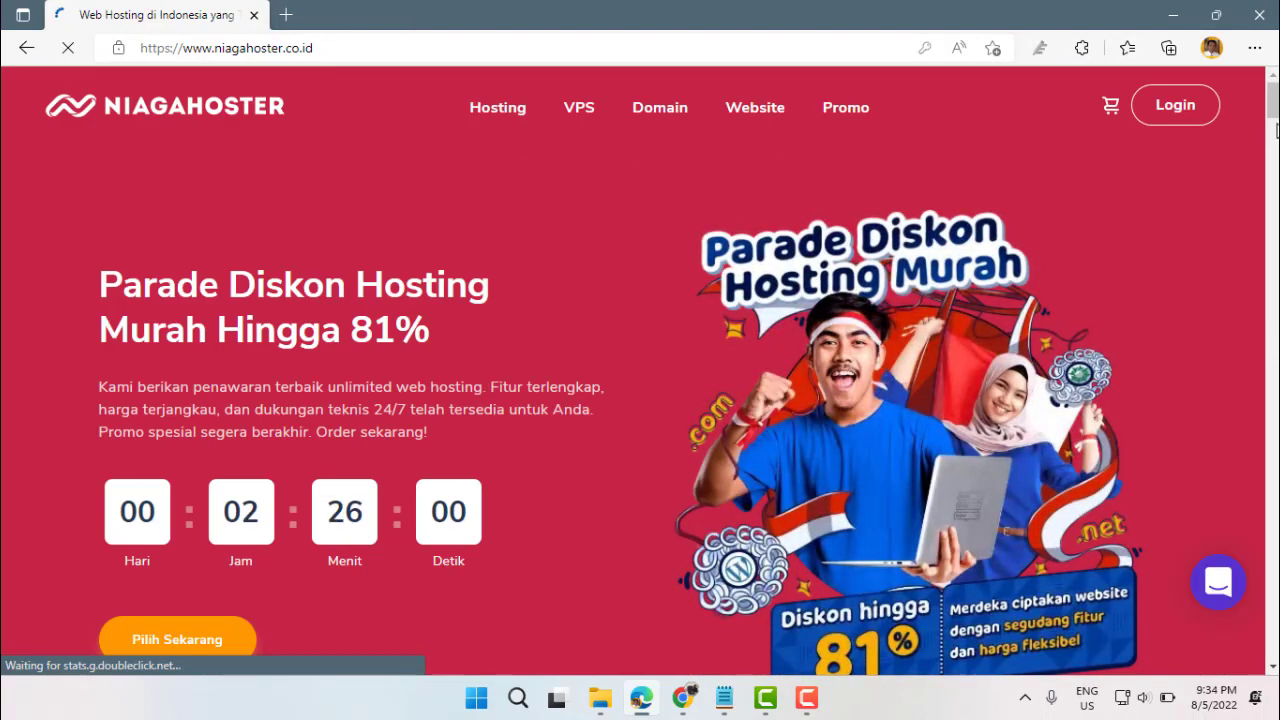
Sign in to Niagahoster with the browser's saved email and password.
click(1178, 106)
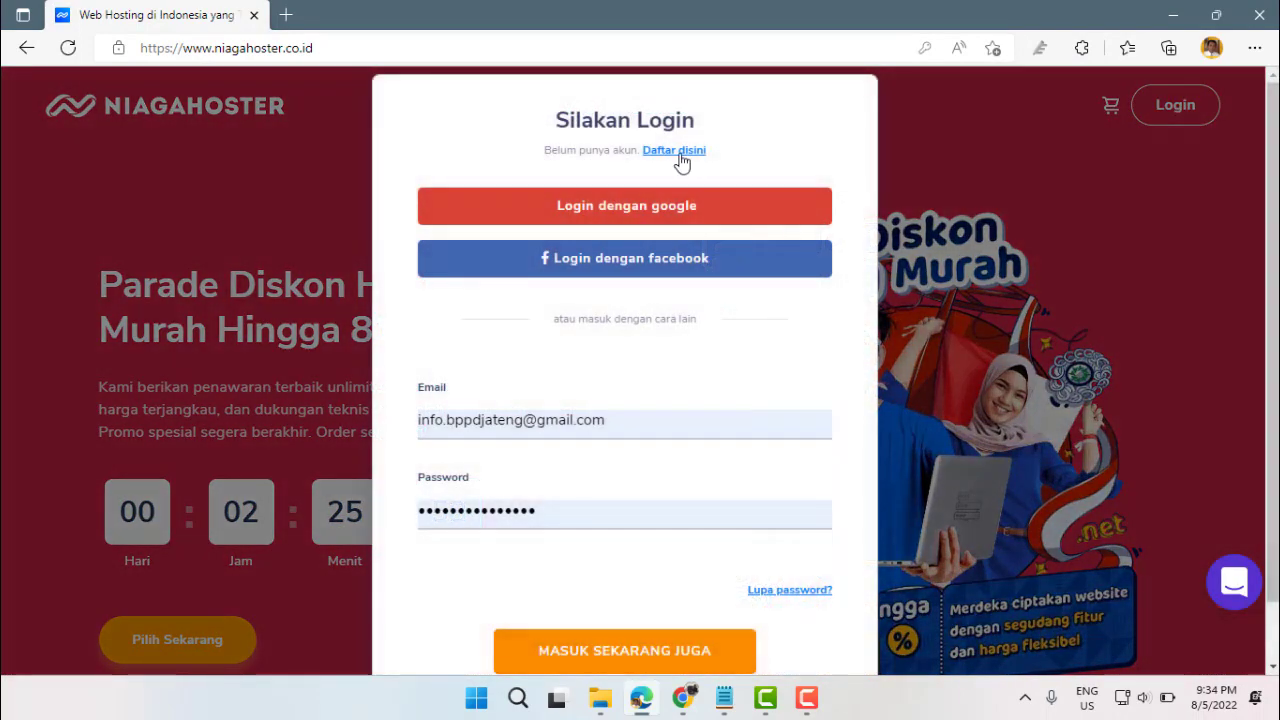
click(679, 154)
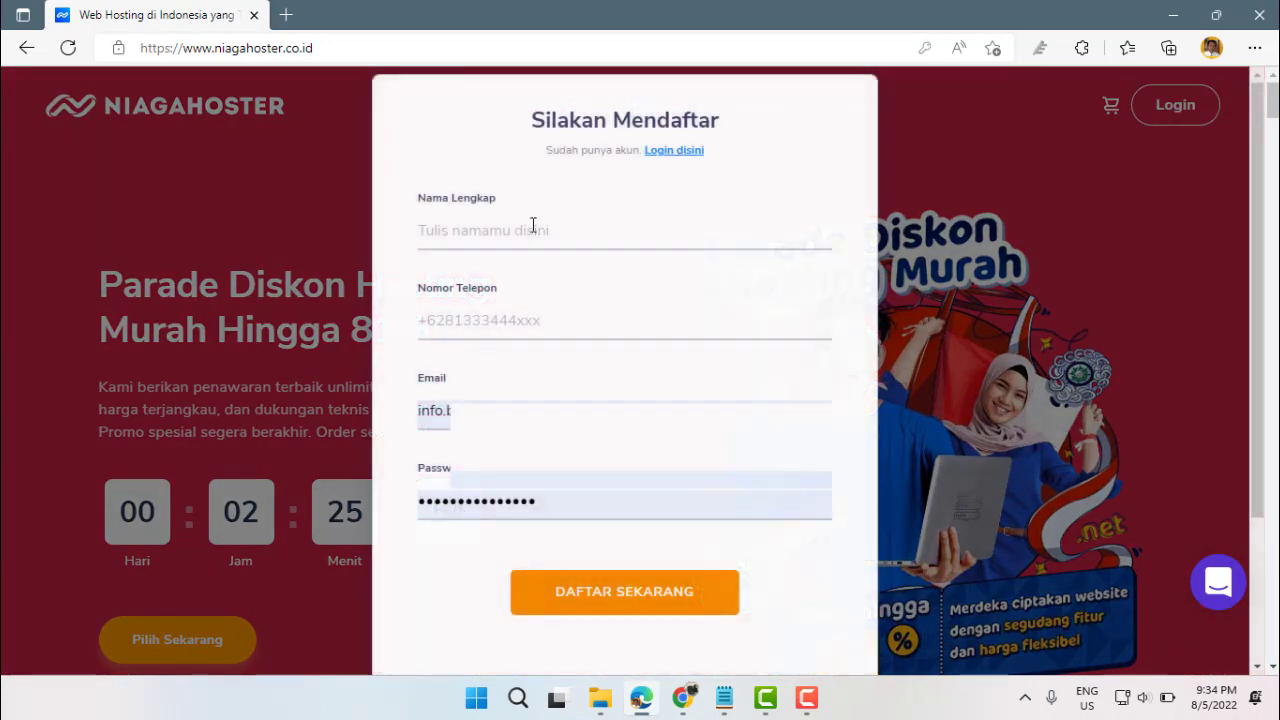
click(461, 230)
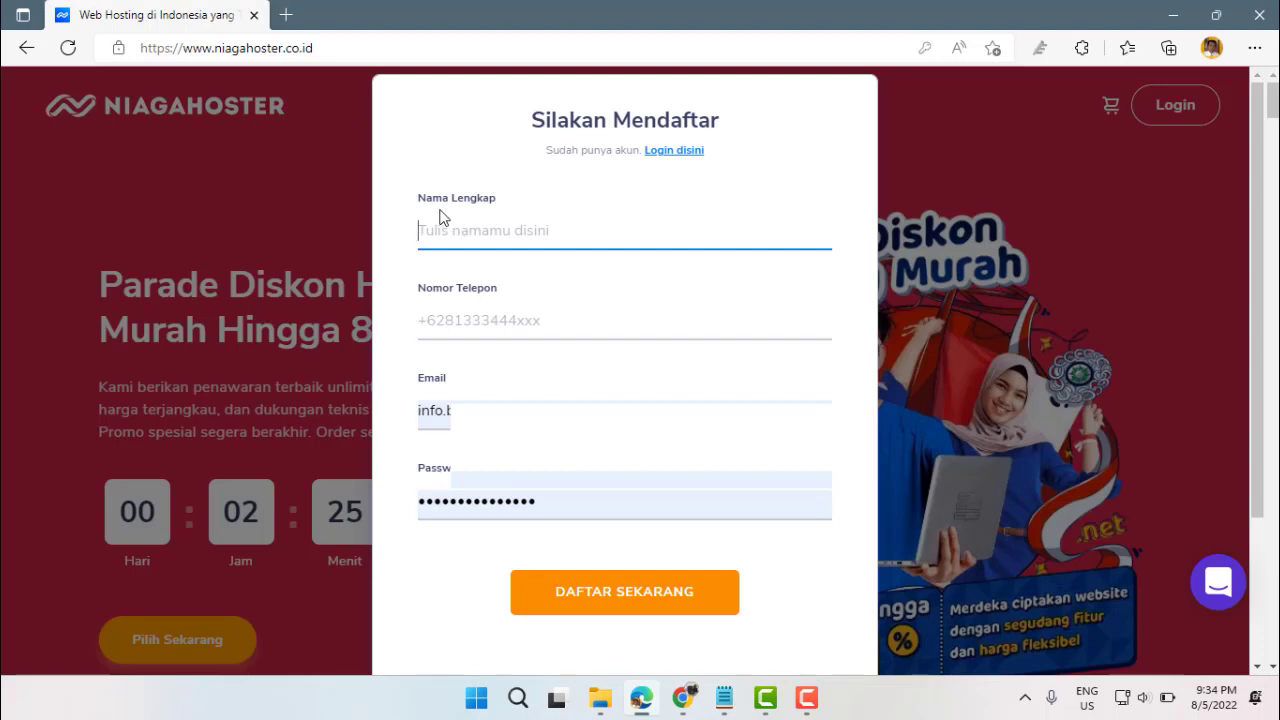
click(423, 320)
click(546, 502)
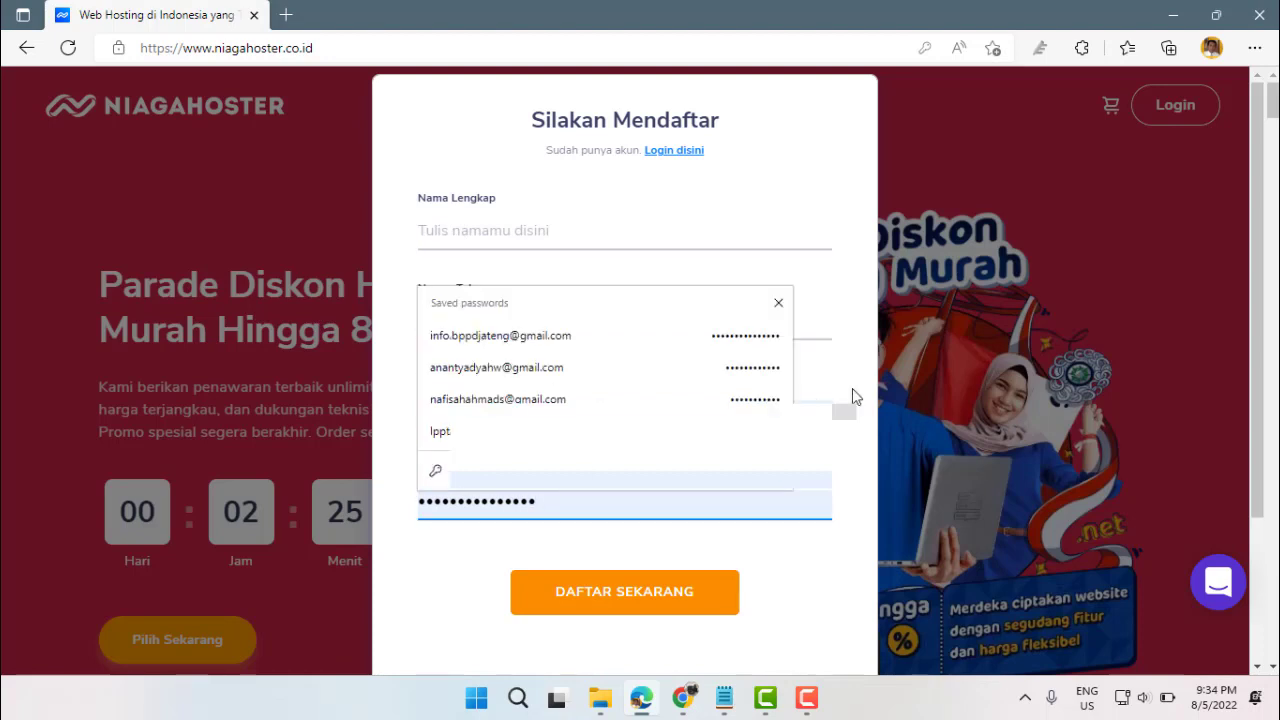
key(Return)
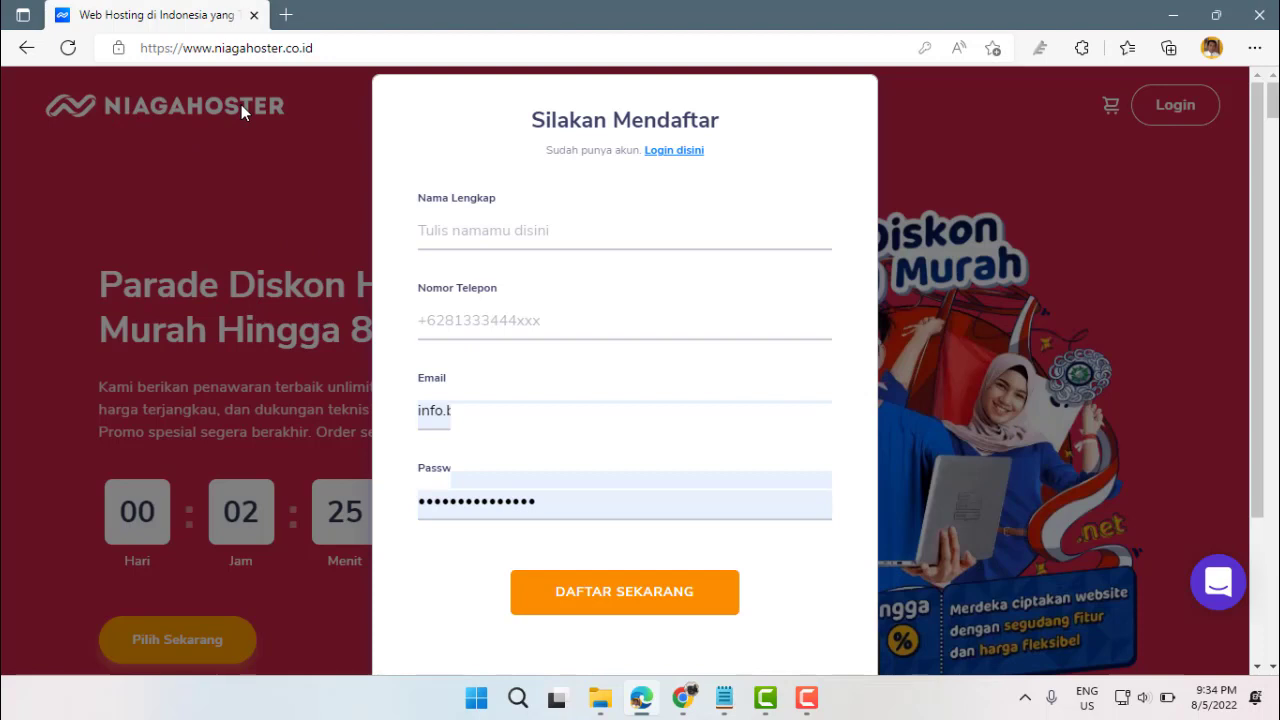
click(674, 152)
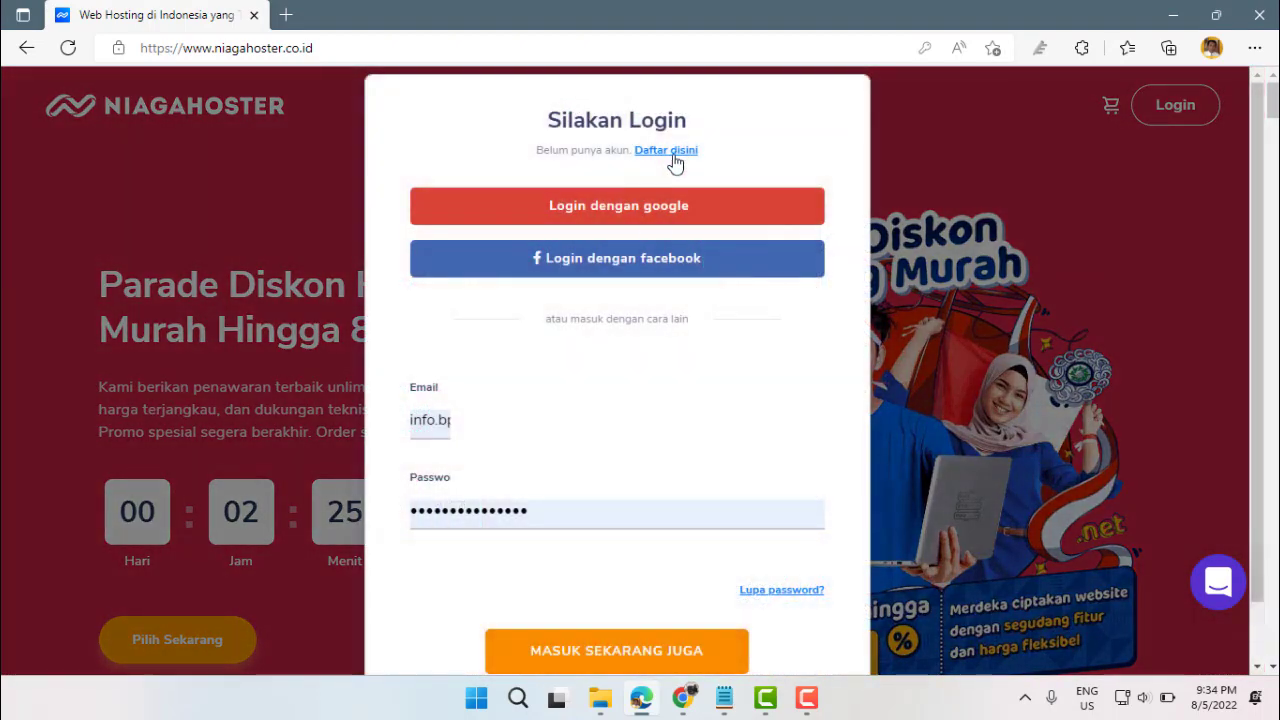
click(620, 655)
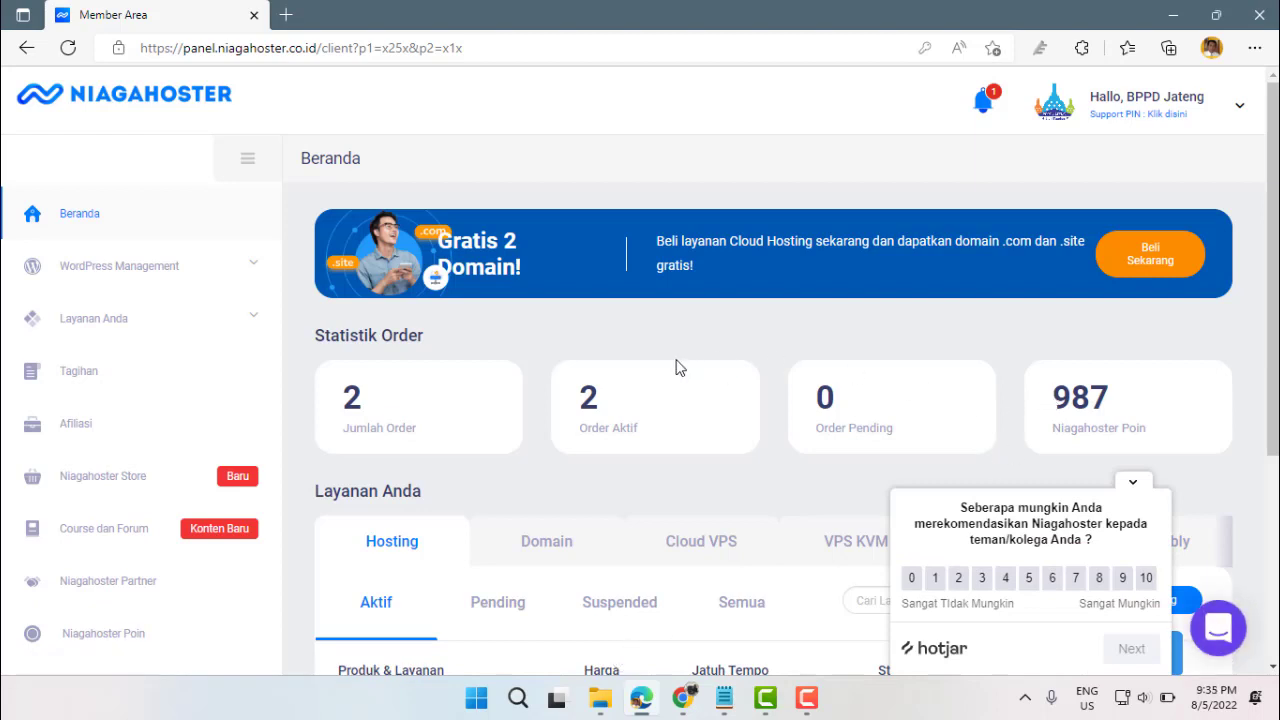
Collapse the Hotjar survey, show the Domain services under Layanan Anda, and start Order Domain.
click(1133, 484)
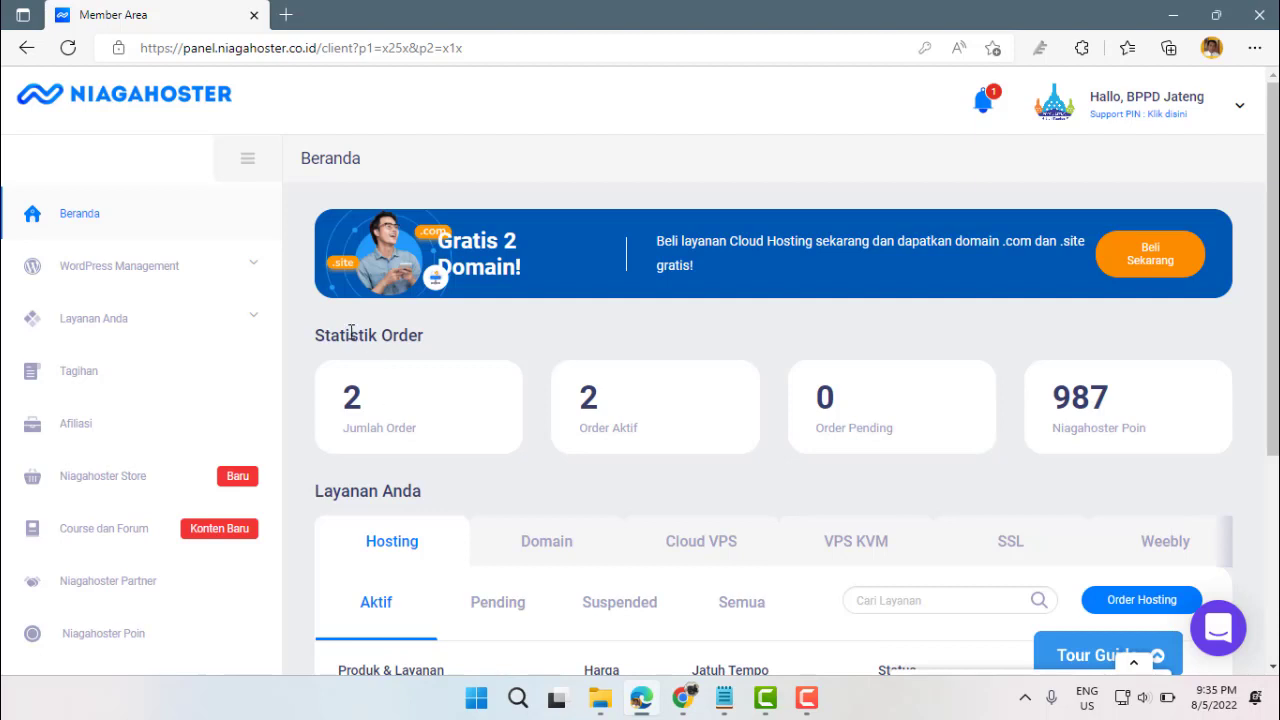
scroll(351, 333, down, 2)
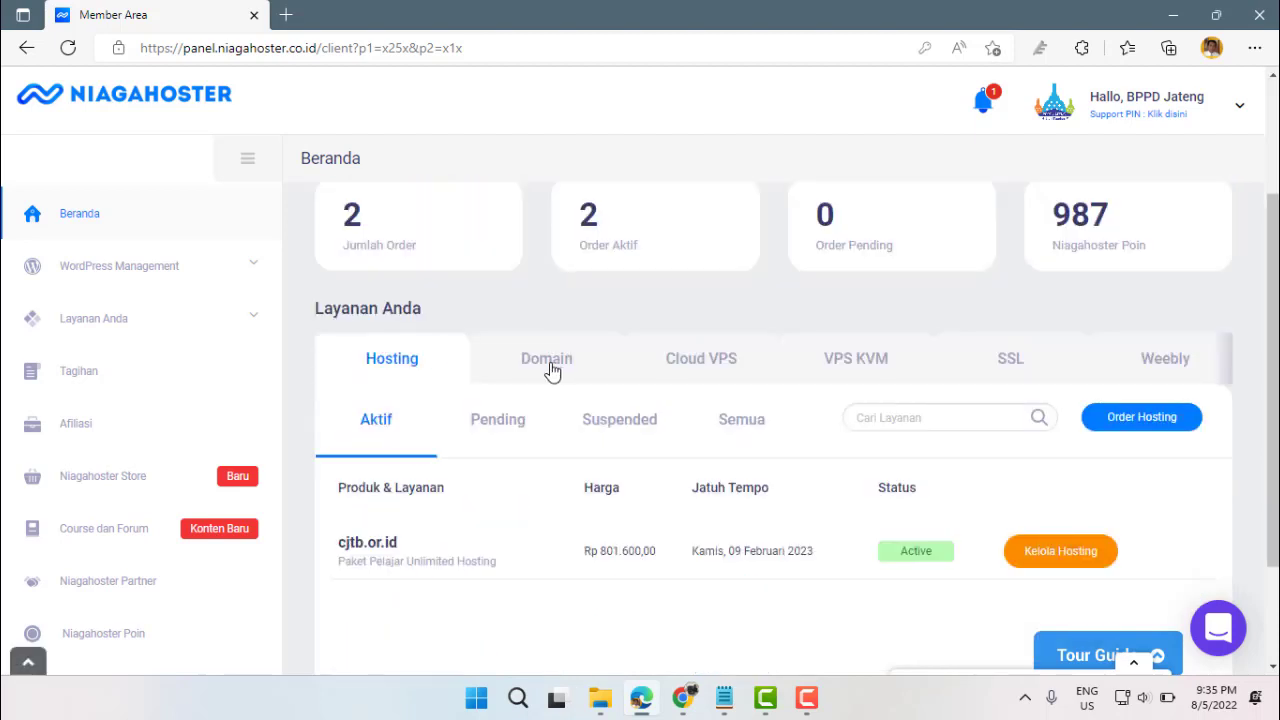
click(551, 371)
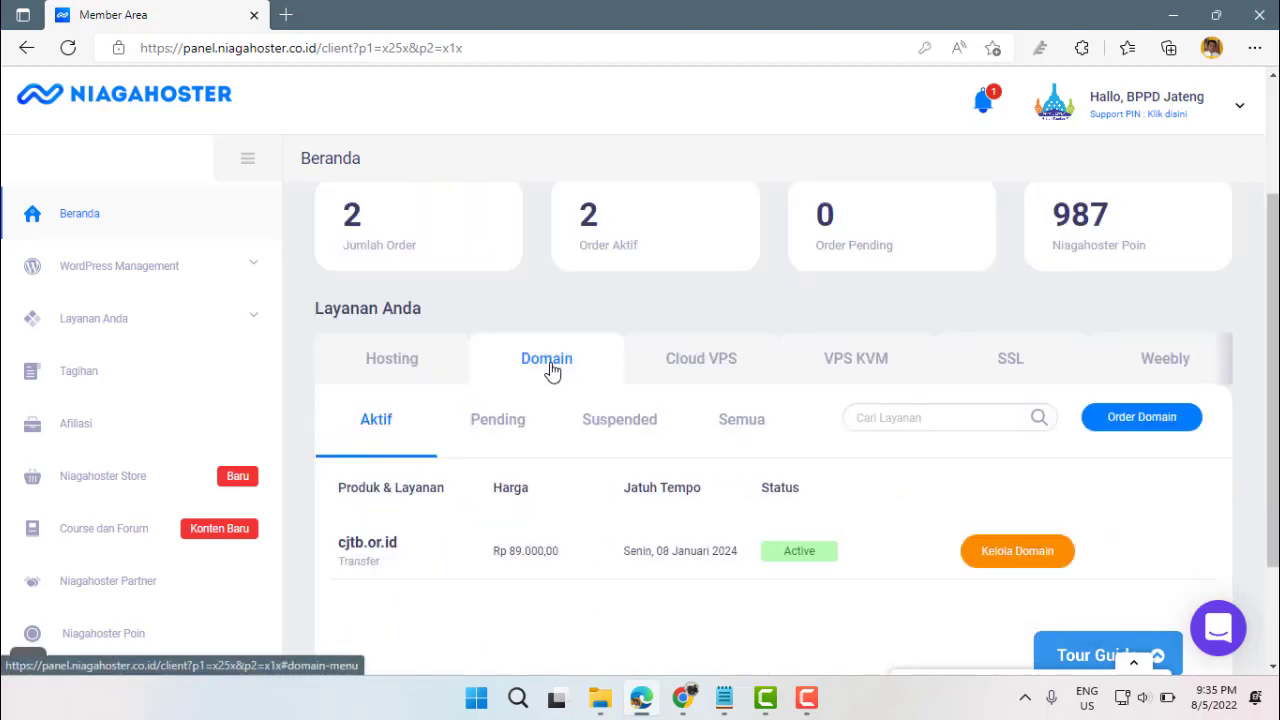
click(1131, 426)
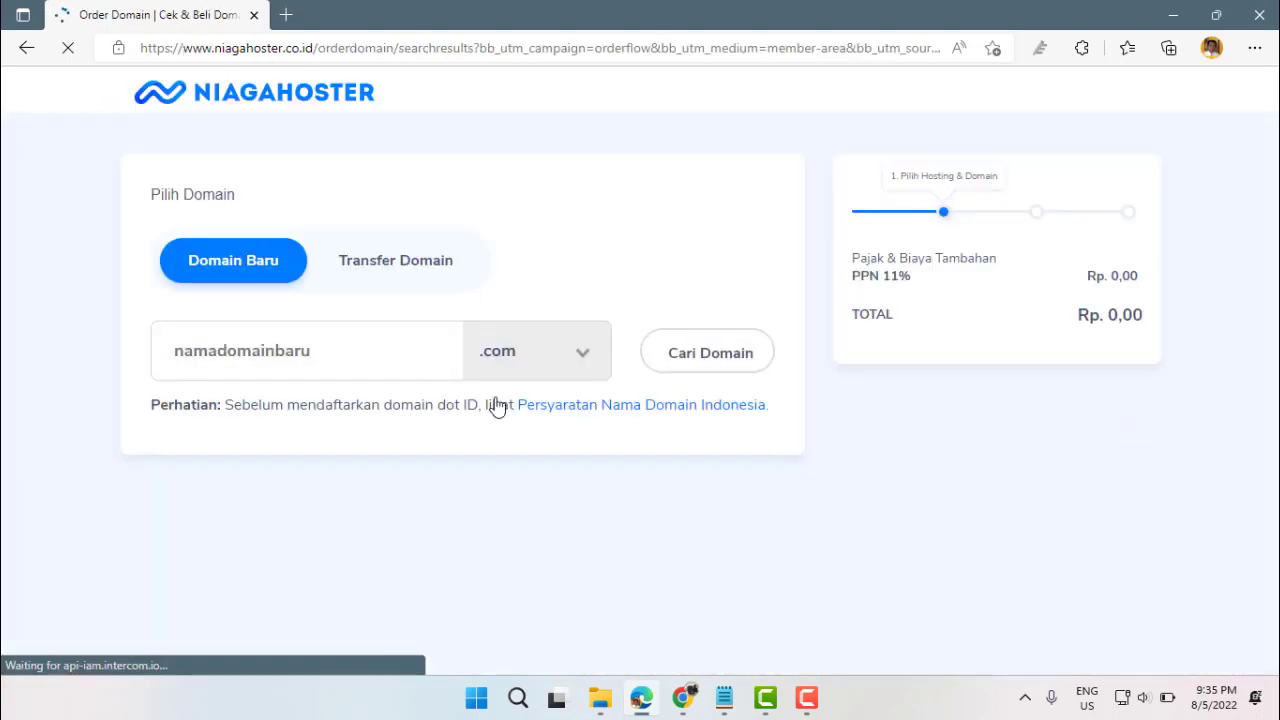
Enter 'resutre' as the domain name and search it with the .com extension.
click(207, 352)
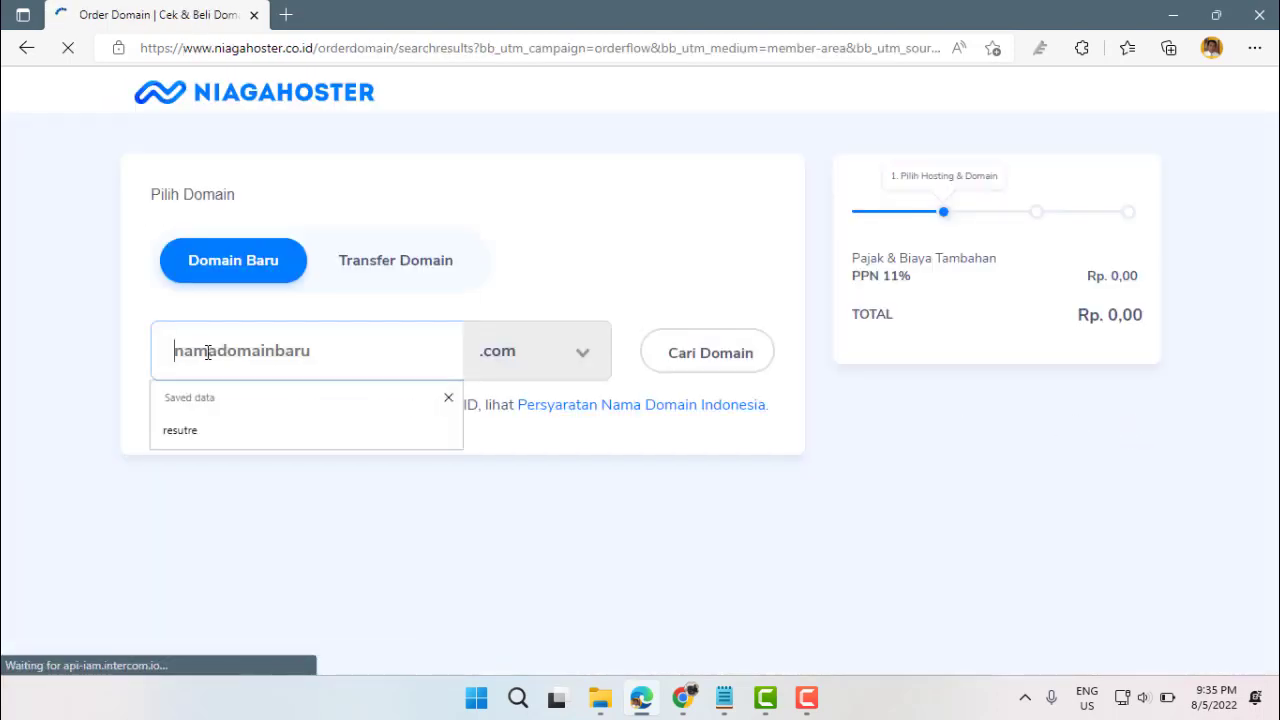
click(178, 431)
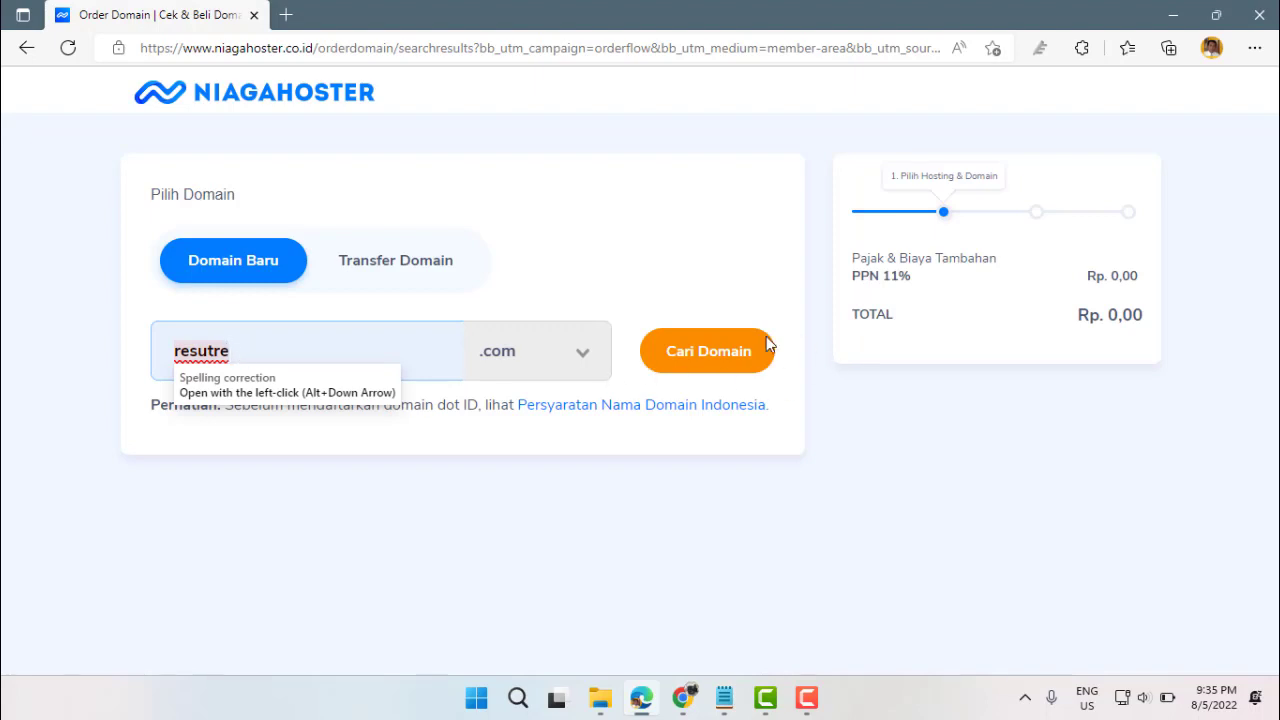
click(710, 361)
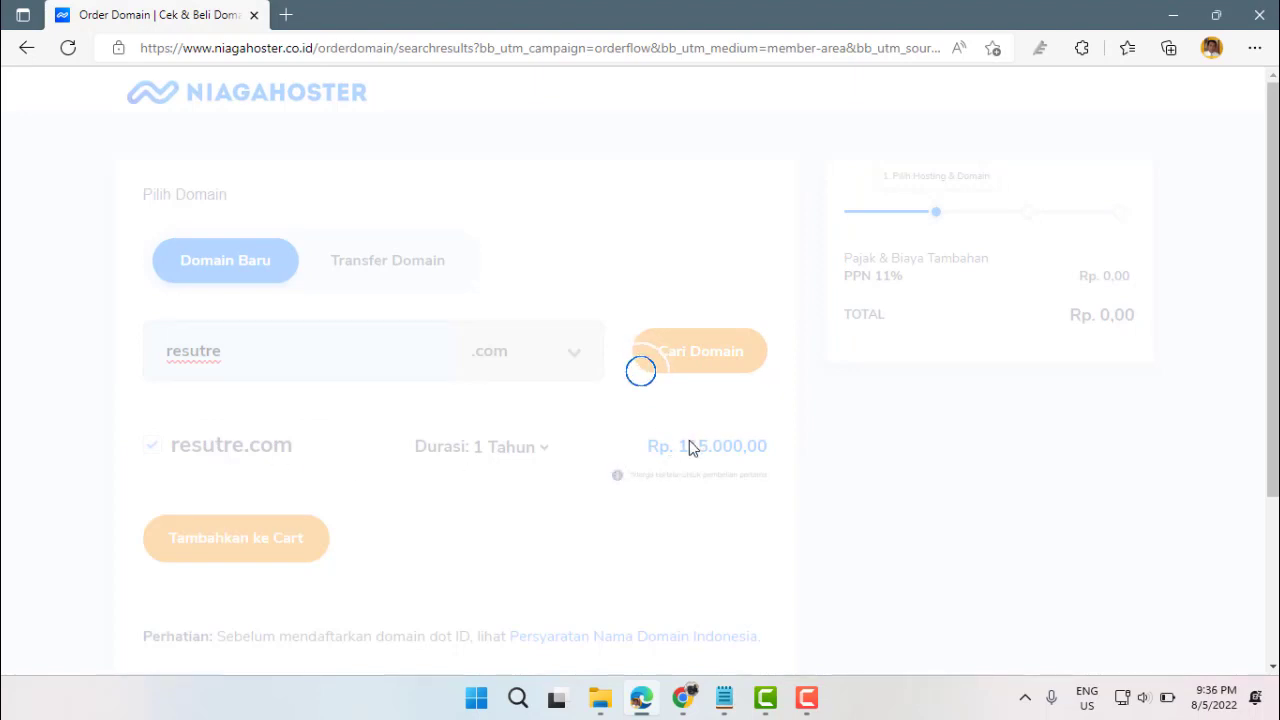
Review the resutre.com result (Rp. 115.000,00 per year) and add it to the cart.
scroll(689, 440, down, 4)
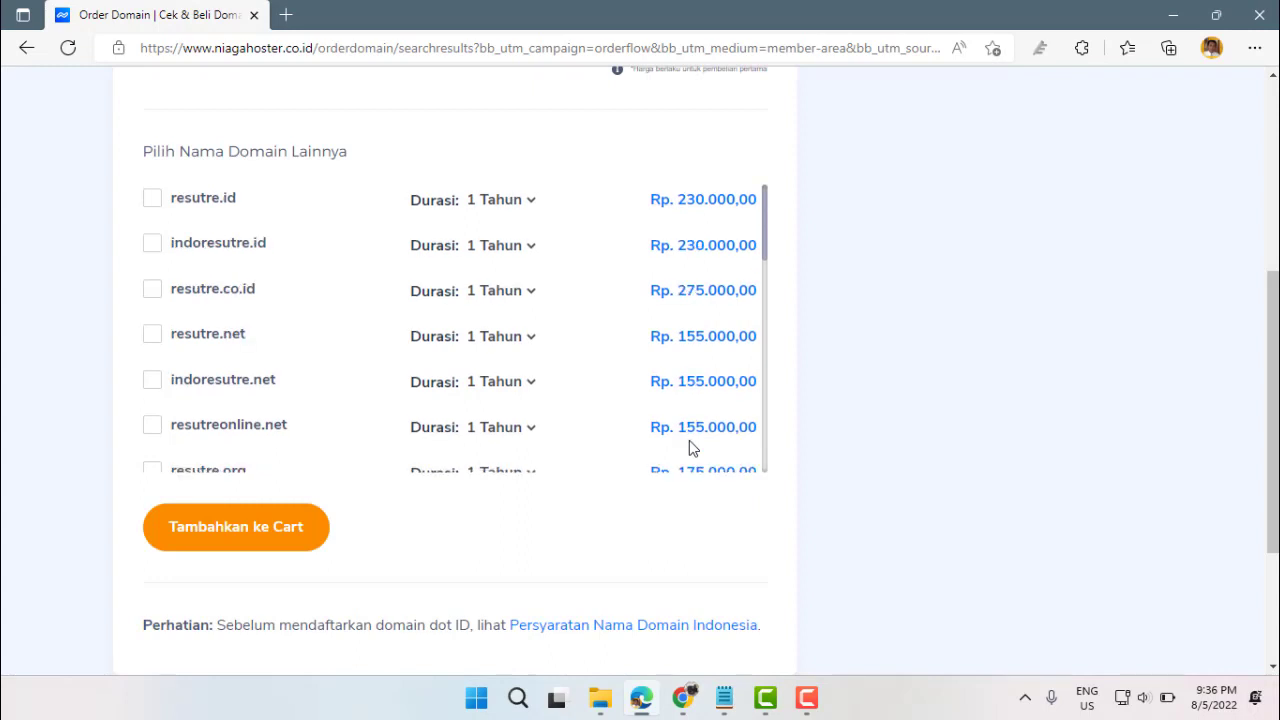
scroll(523, 386, up, 3)
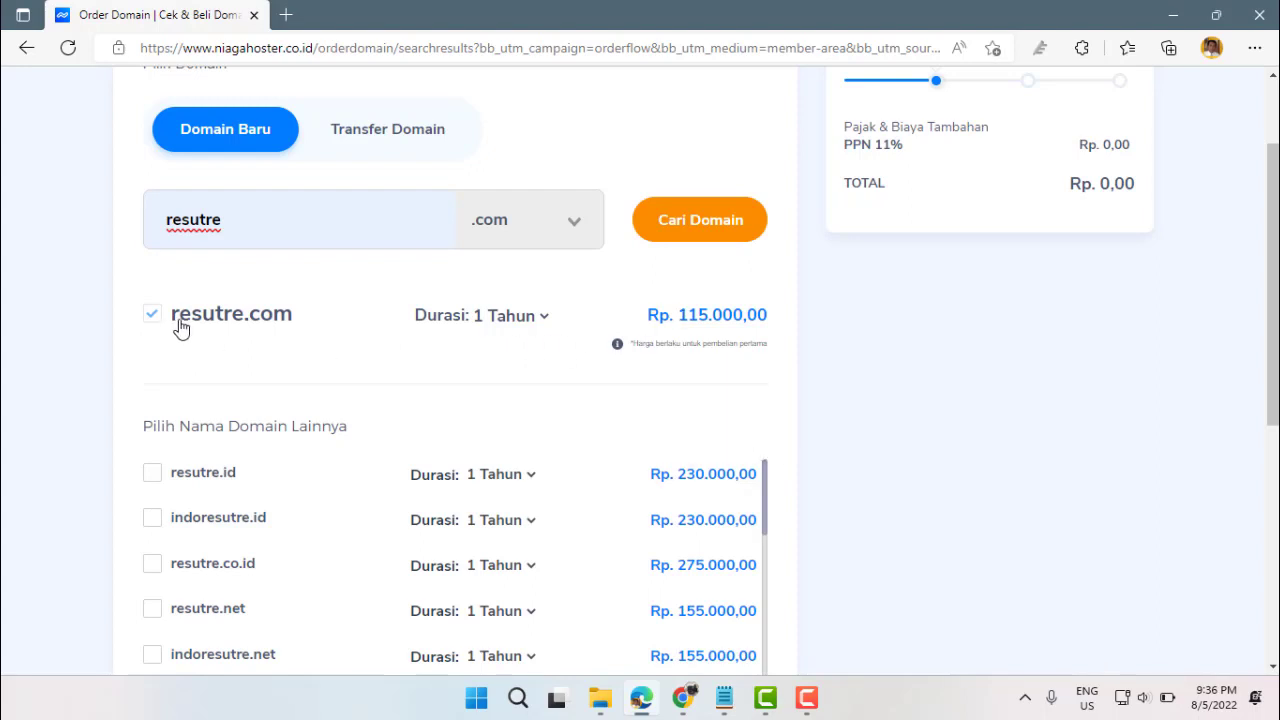
scroll(71, 350, down, 4)
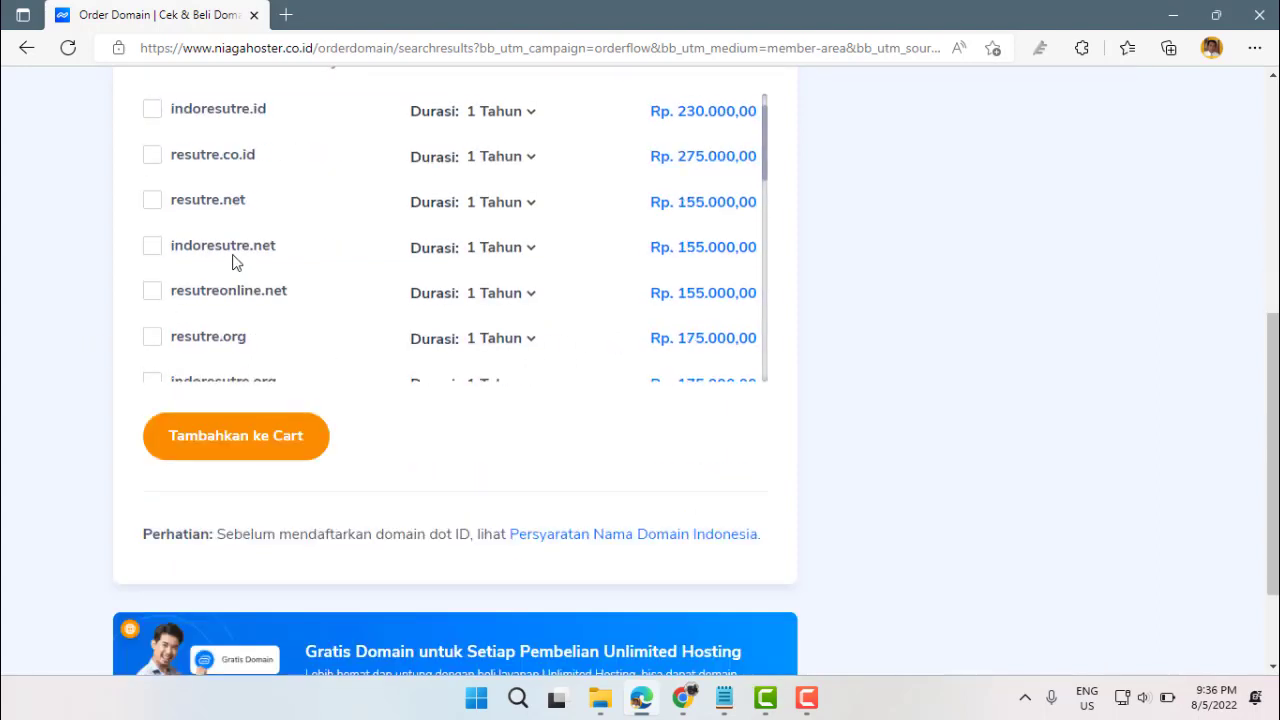
scroll(233, 262, down, 1)
scroll(234, 260, up, 2)
scroll(55, 285, up, 1)
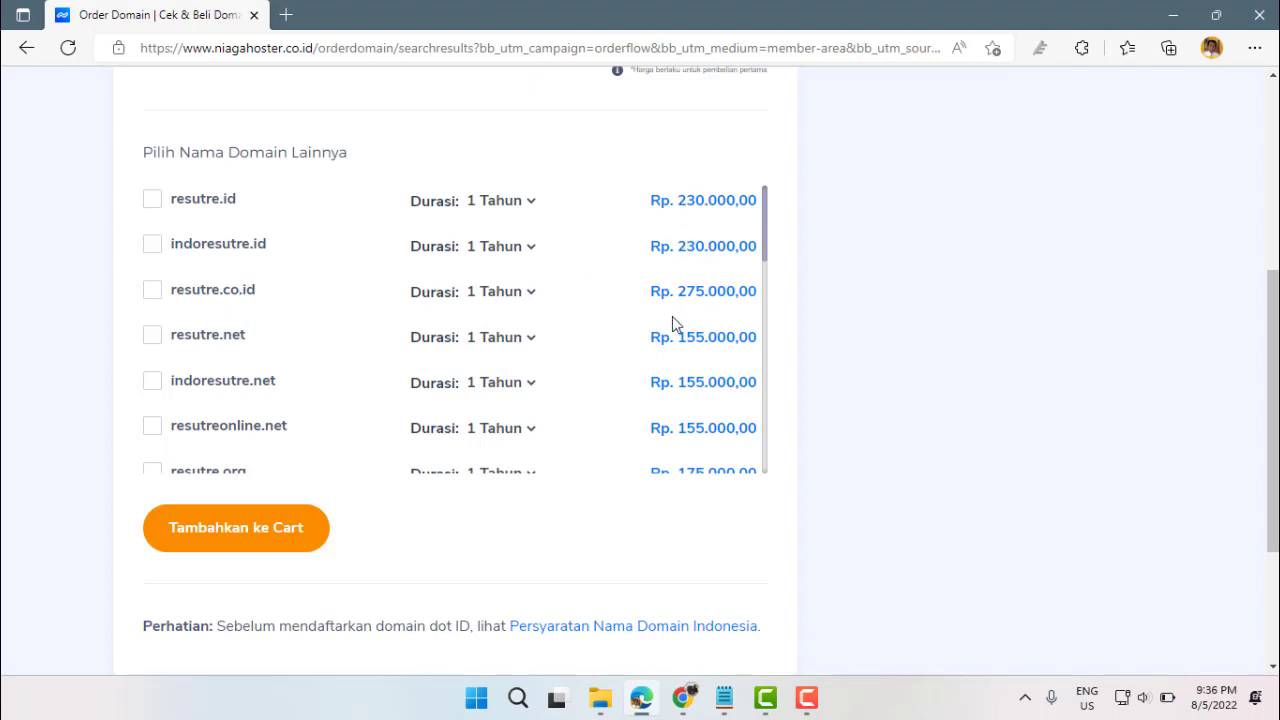
scroll(54, 350, down, 3)
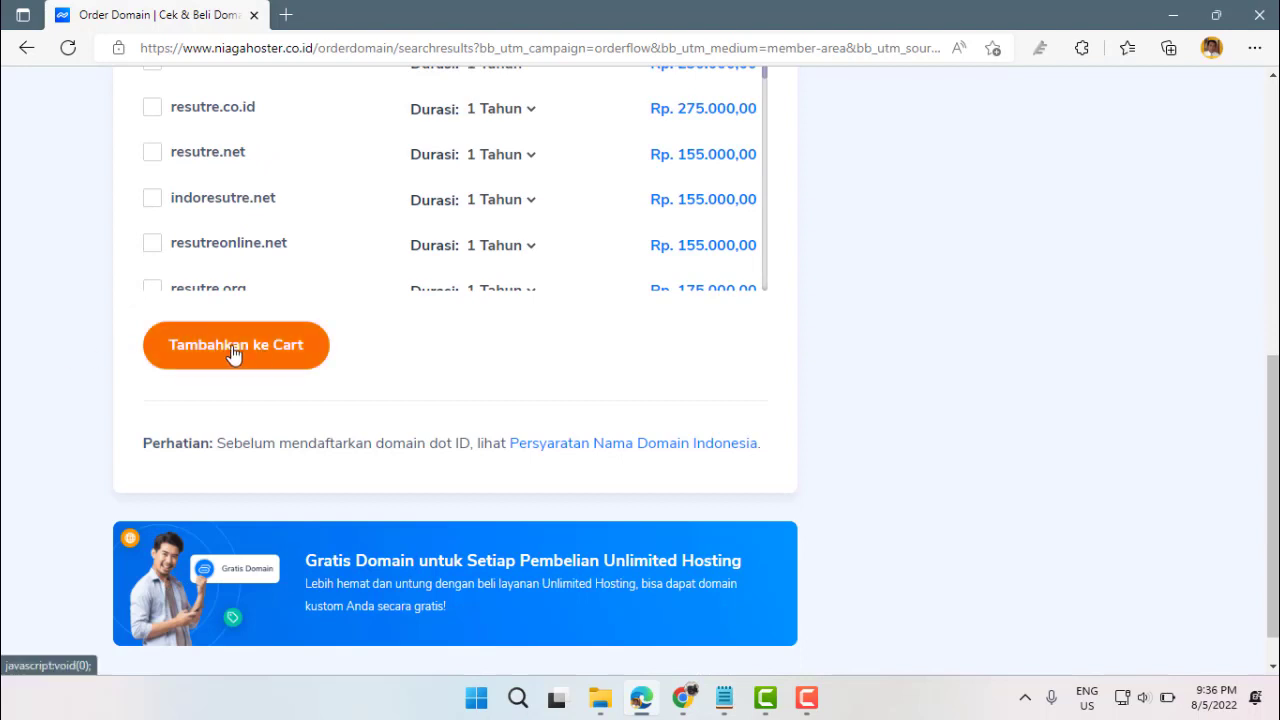
click(233, 352)
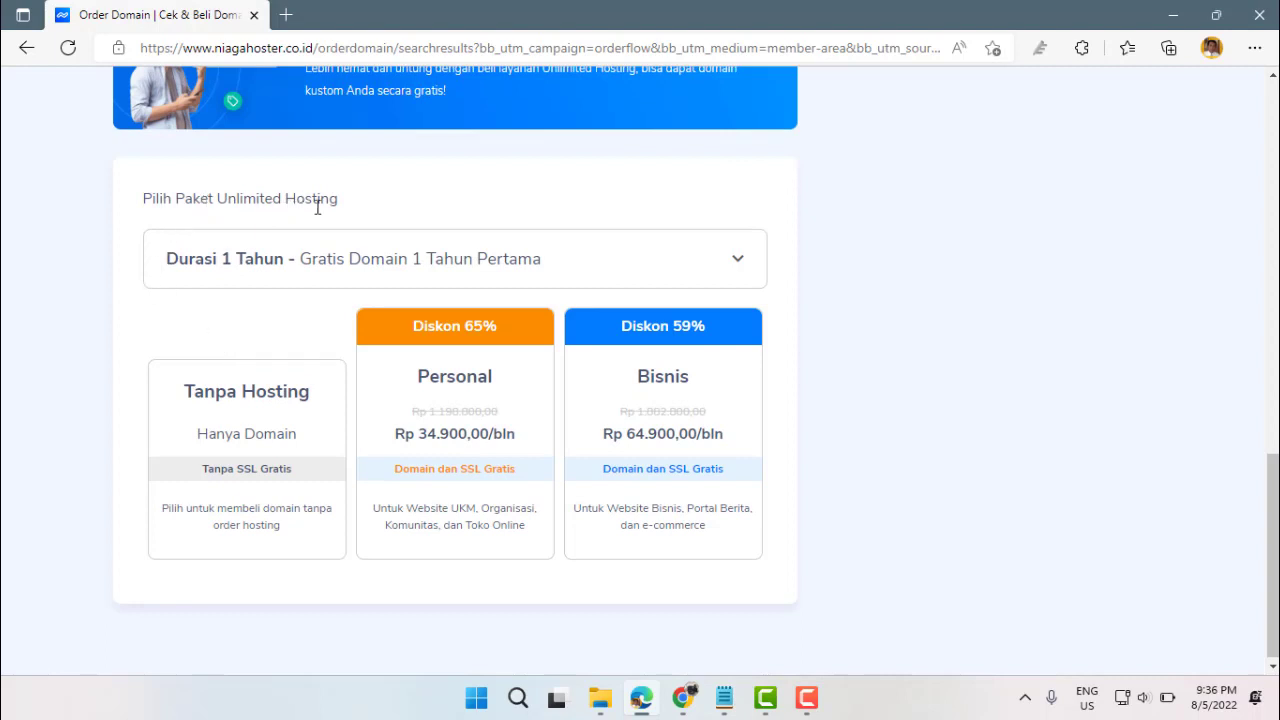
Choose Personal hosting for 3 years and continue to the Tambah Fitur step.
click(553, 268)
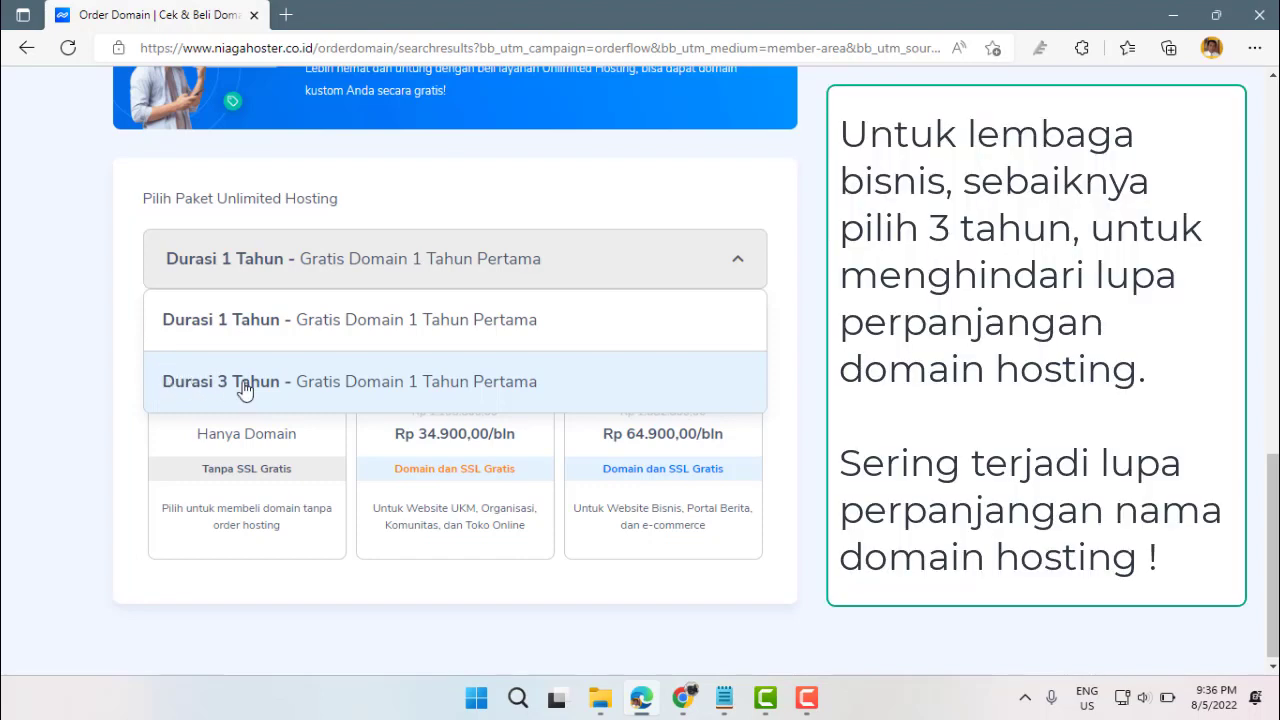
click(375, 381)
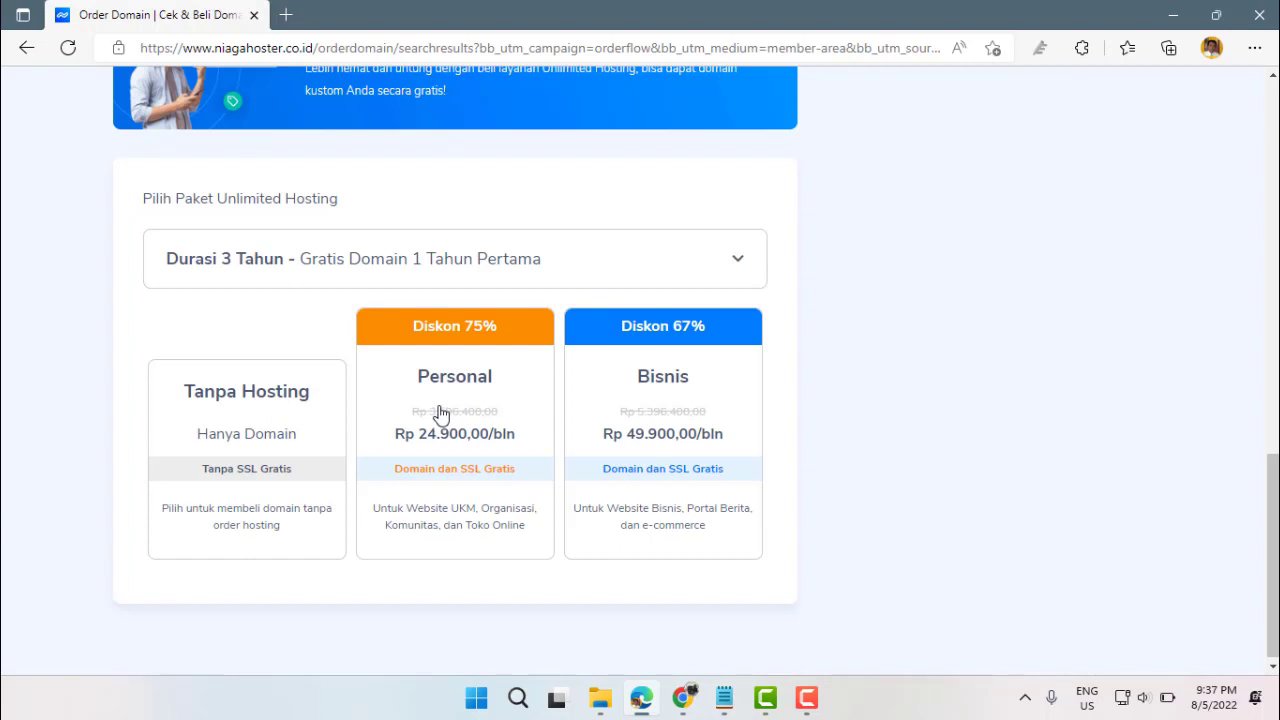
click(441, 413)
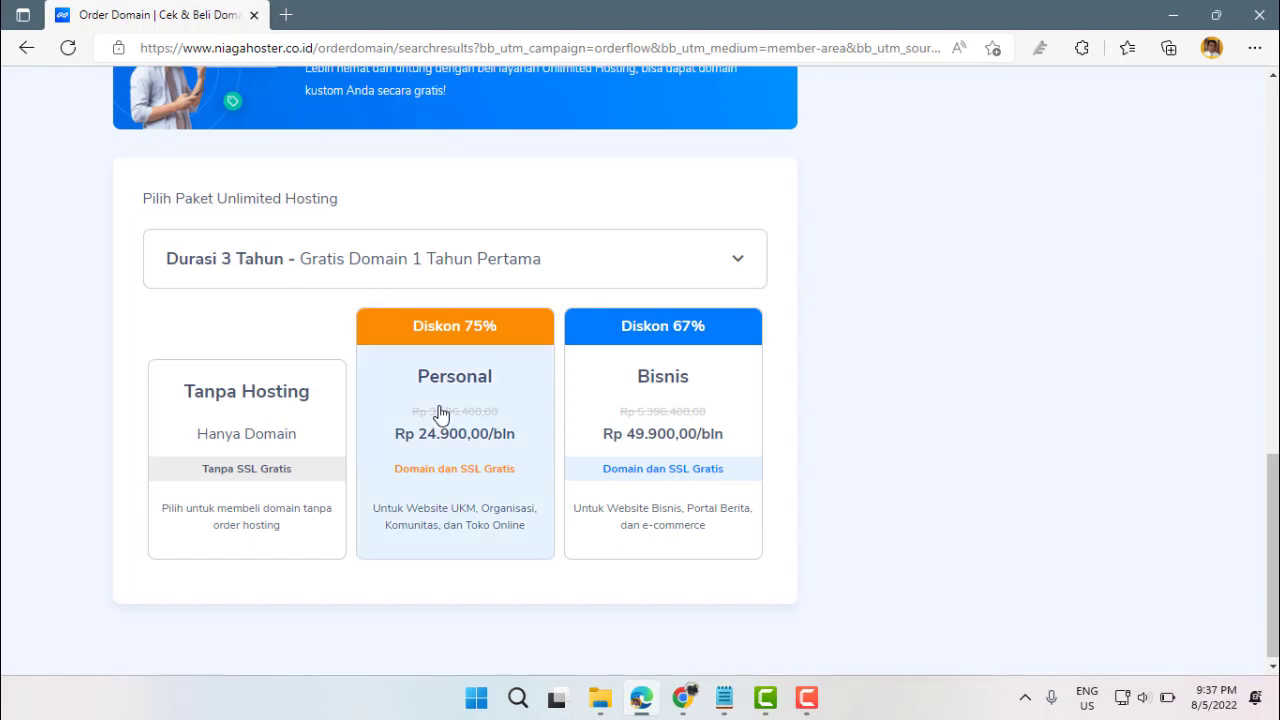
scroll(950, 363, up, 7)
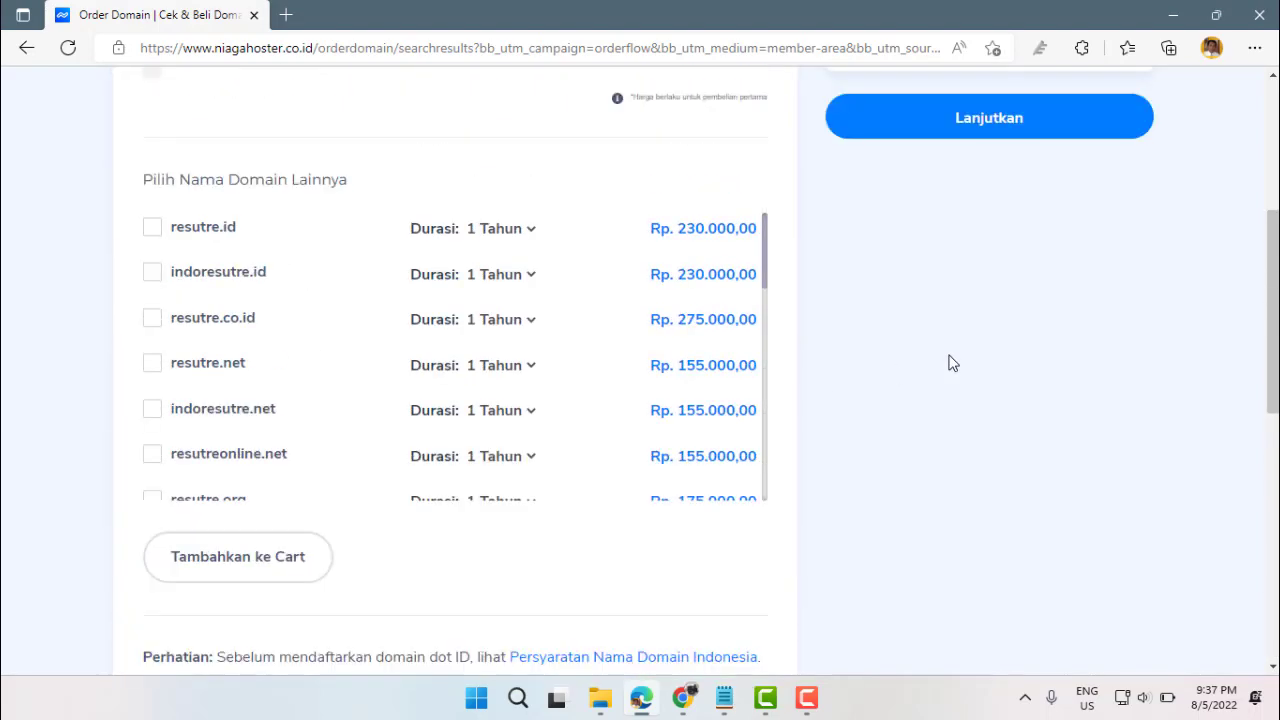
scroll(950, 363, up, 4)
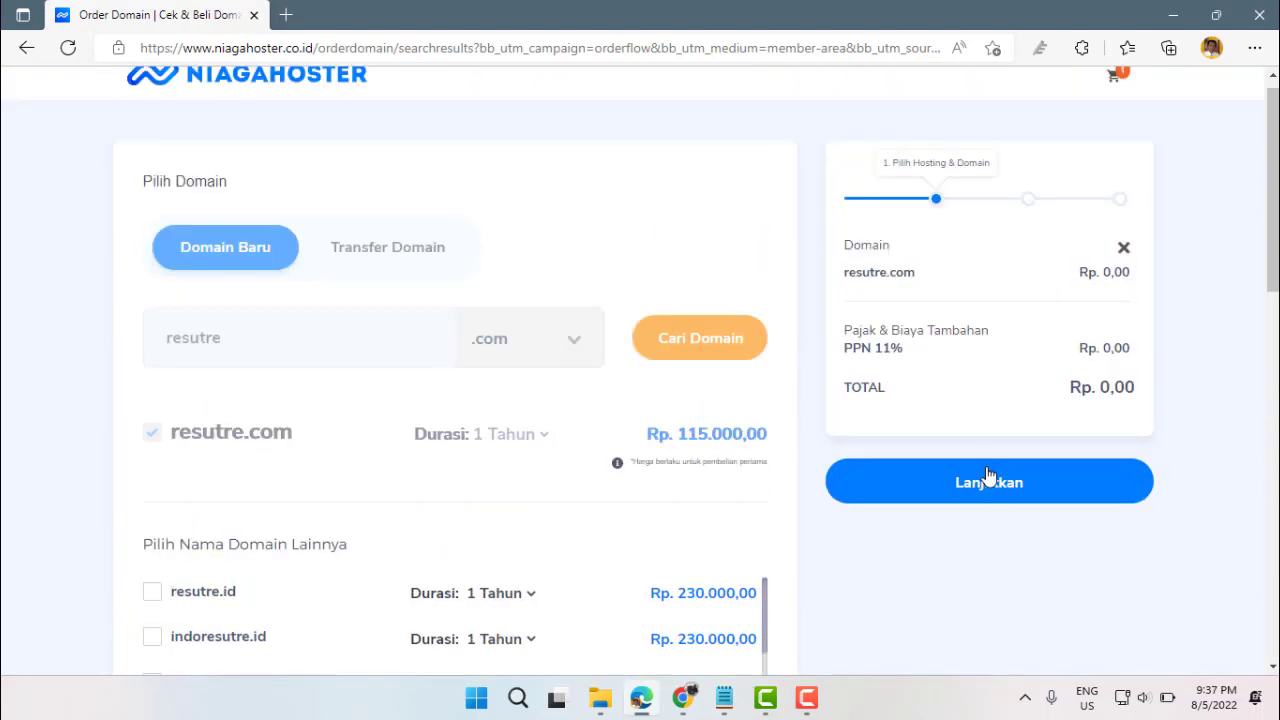
click(983, 484)
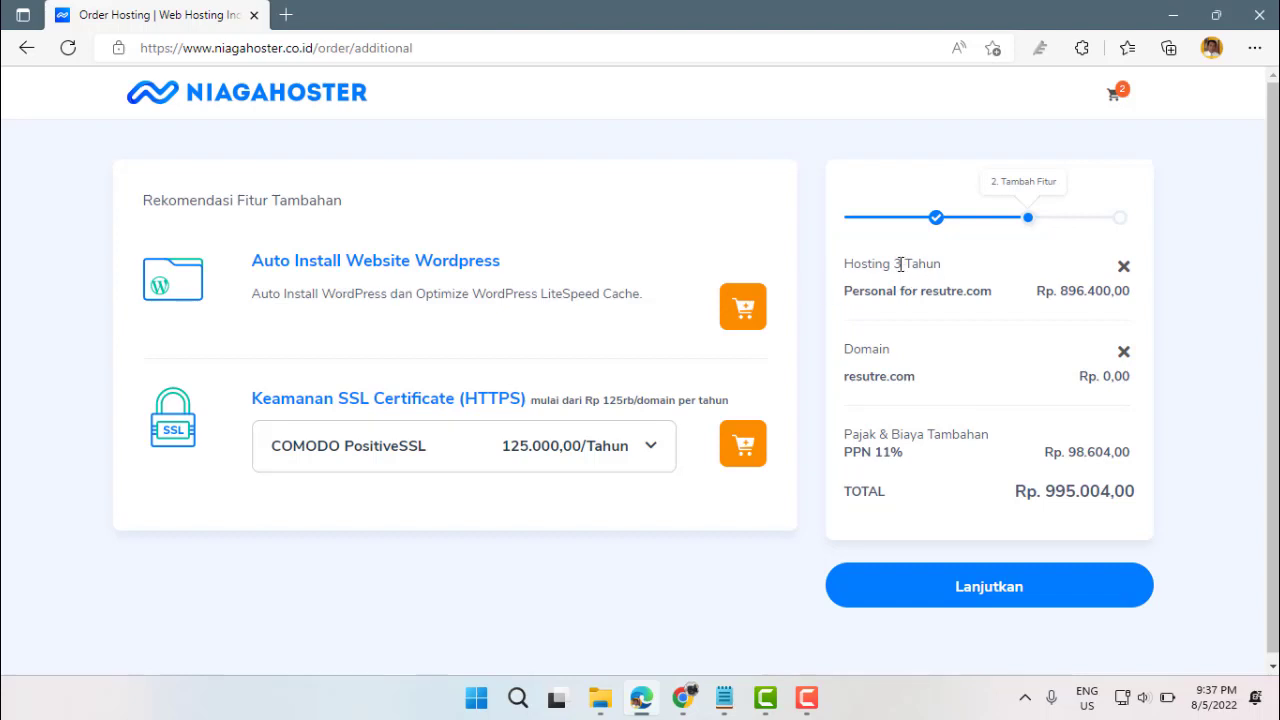
Add COMODO PositiveSSL (Rp. 115.000,00) and confirm the Rp. 1.122.654,00 order total.
drag(872, 261, 948, 267)
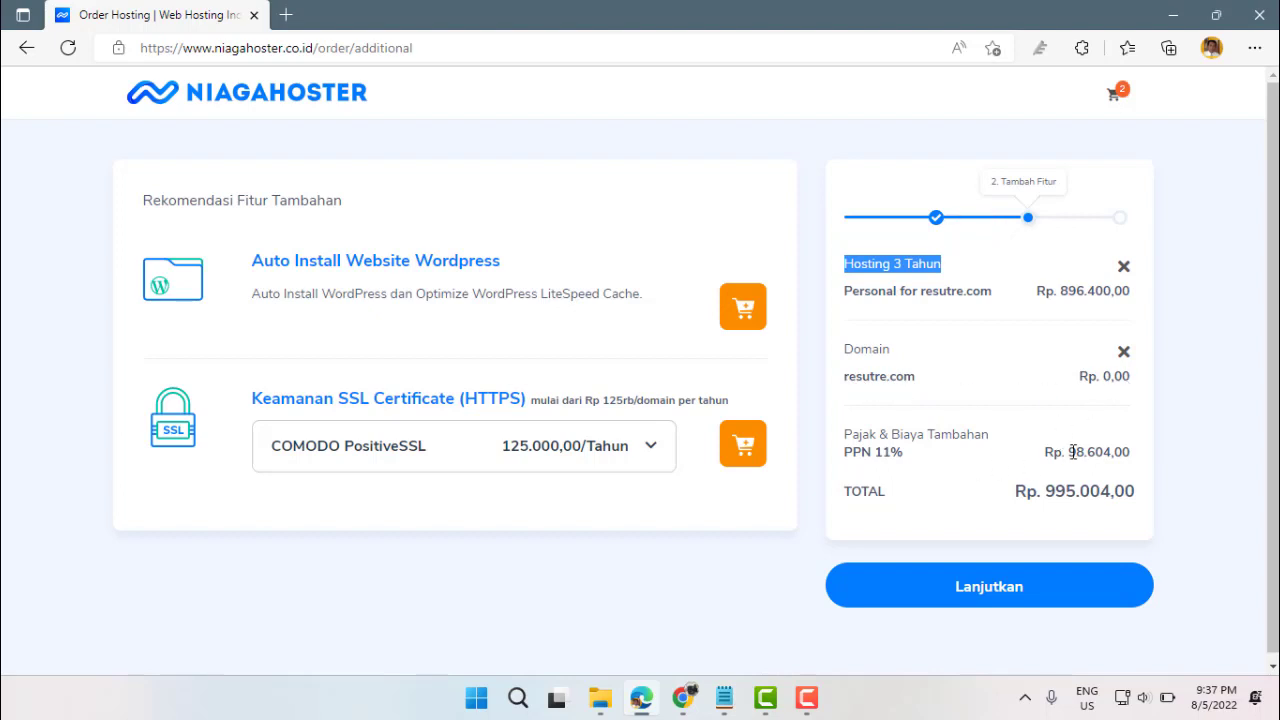
drag(1069, 452, 1124, 453)
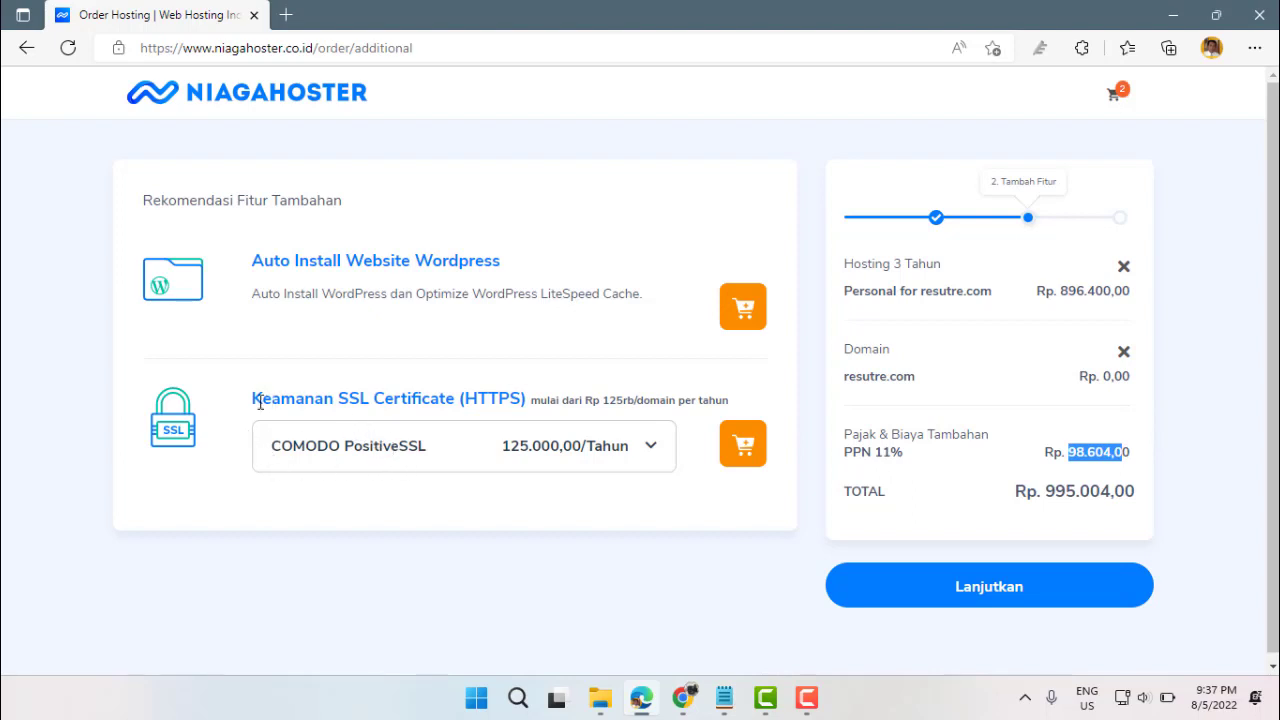
drag(254, 400, 455, 403)
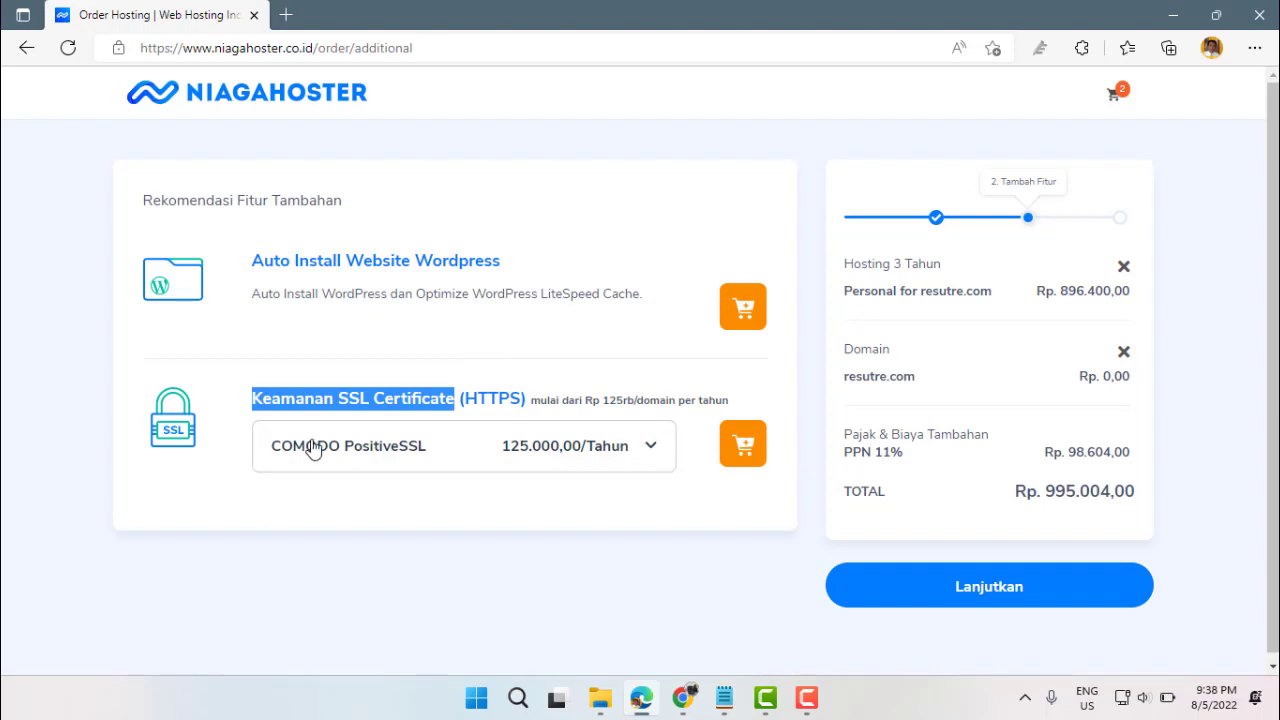
click(750, 450)
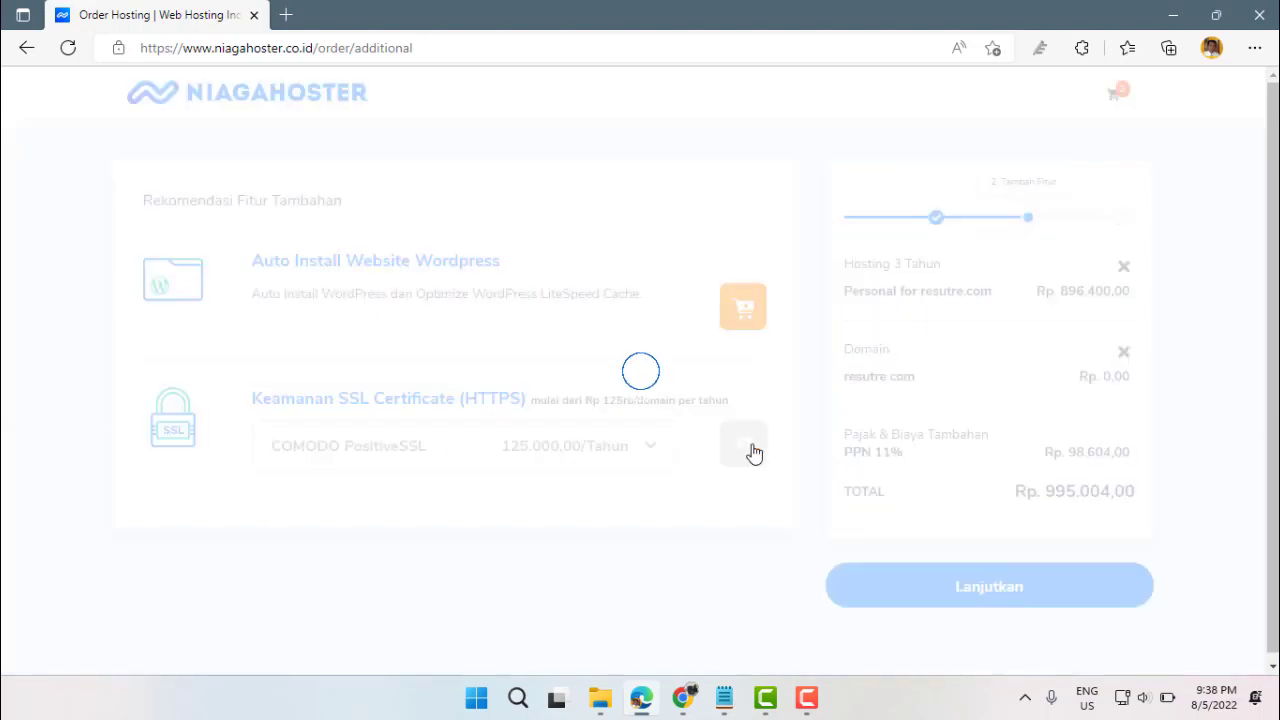
scroll(1008, 416, down, 1)
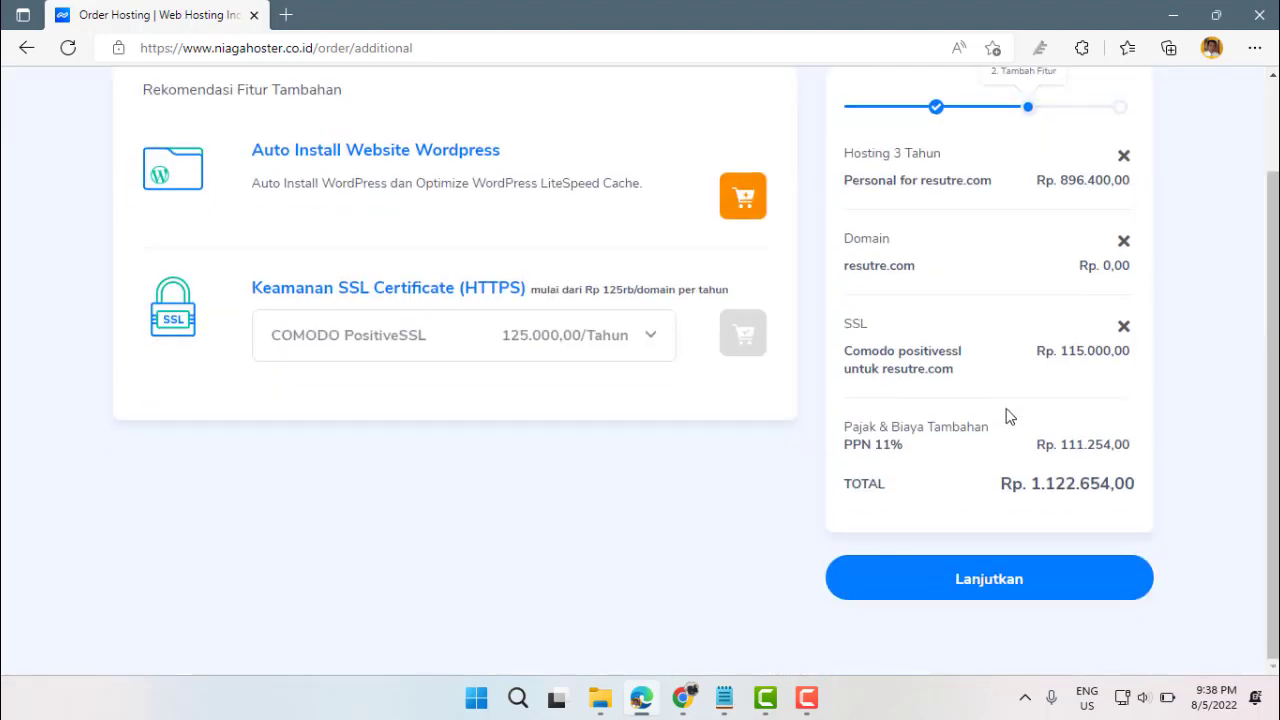
drag(1029, 484, 1136, 494)
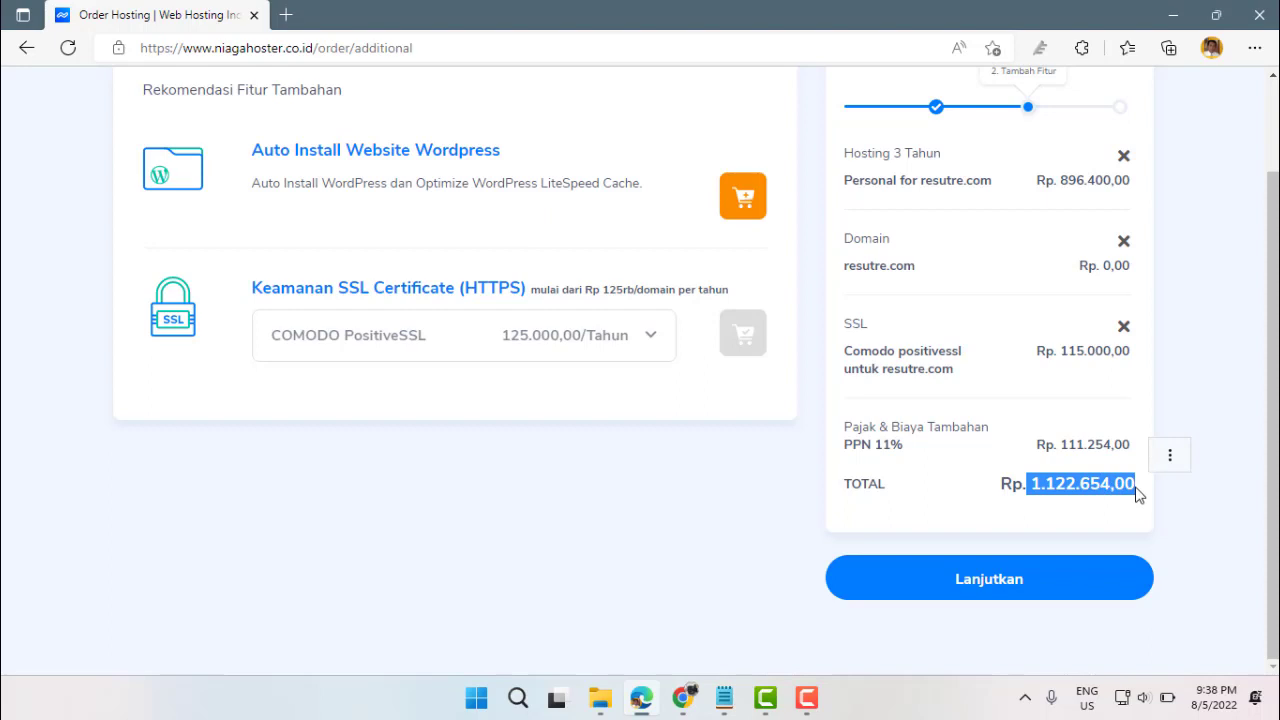
scroll(975, 460, up, 1)
scroll(958, 545, down, 1)
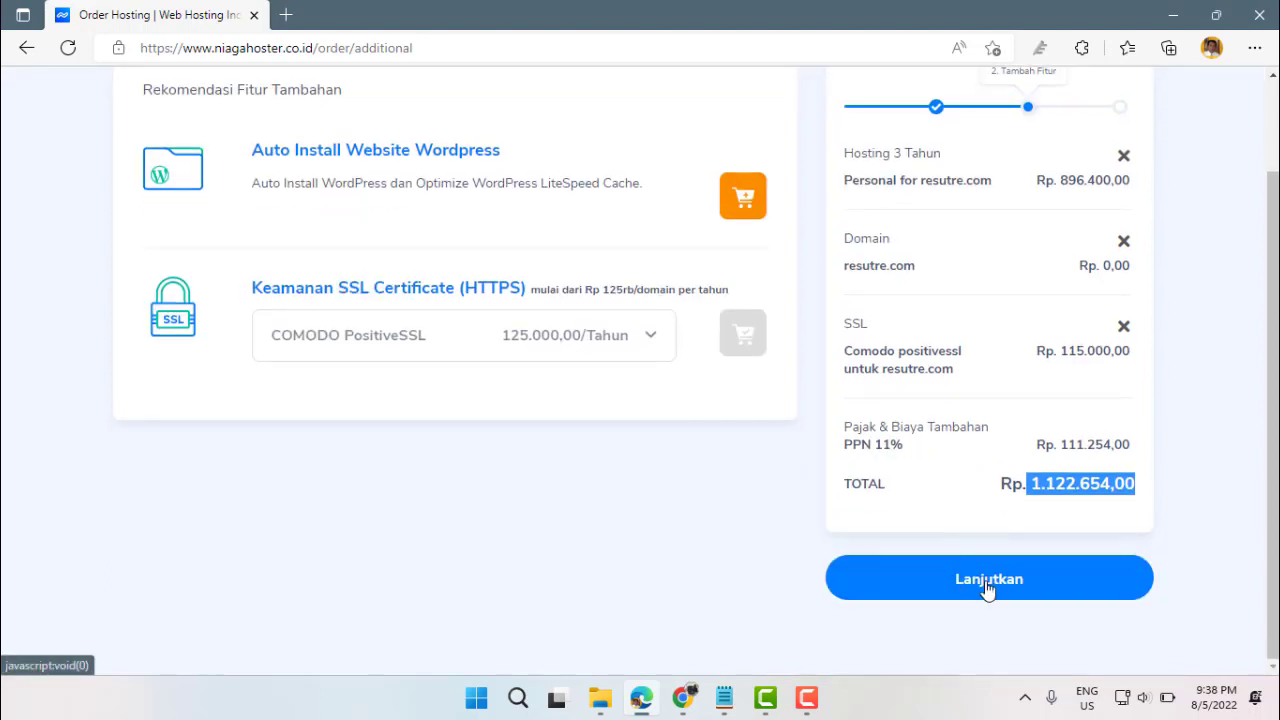
scroll(988, 590, up, 1)
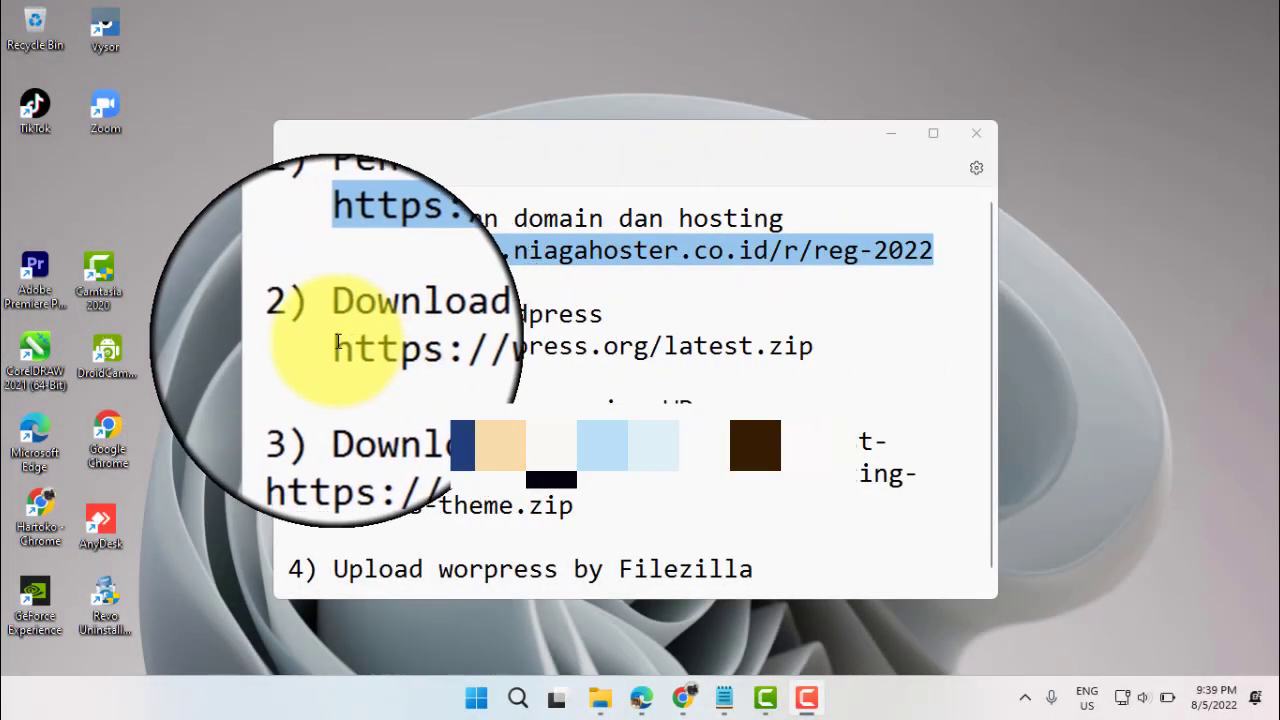
drag(338, 342, 810, 341)
key(ctrl+c)
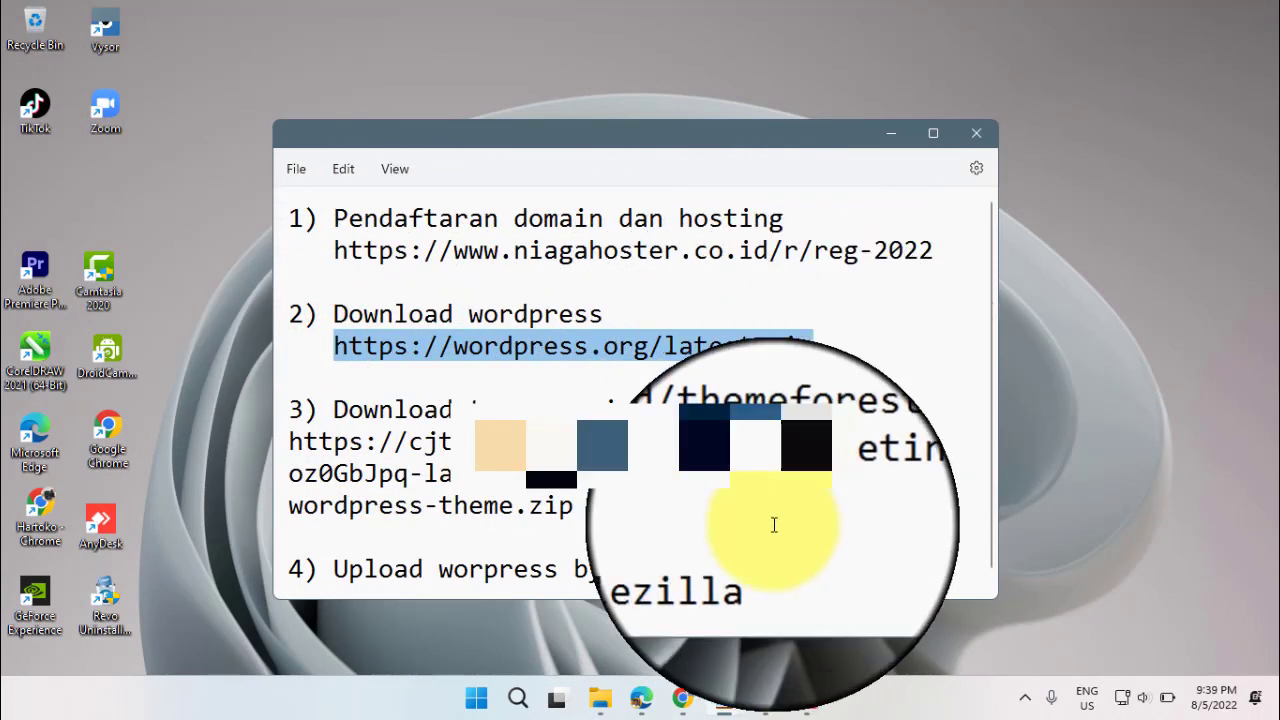
click(638, 699)
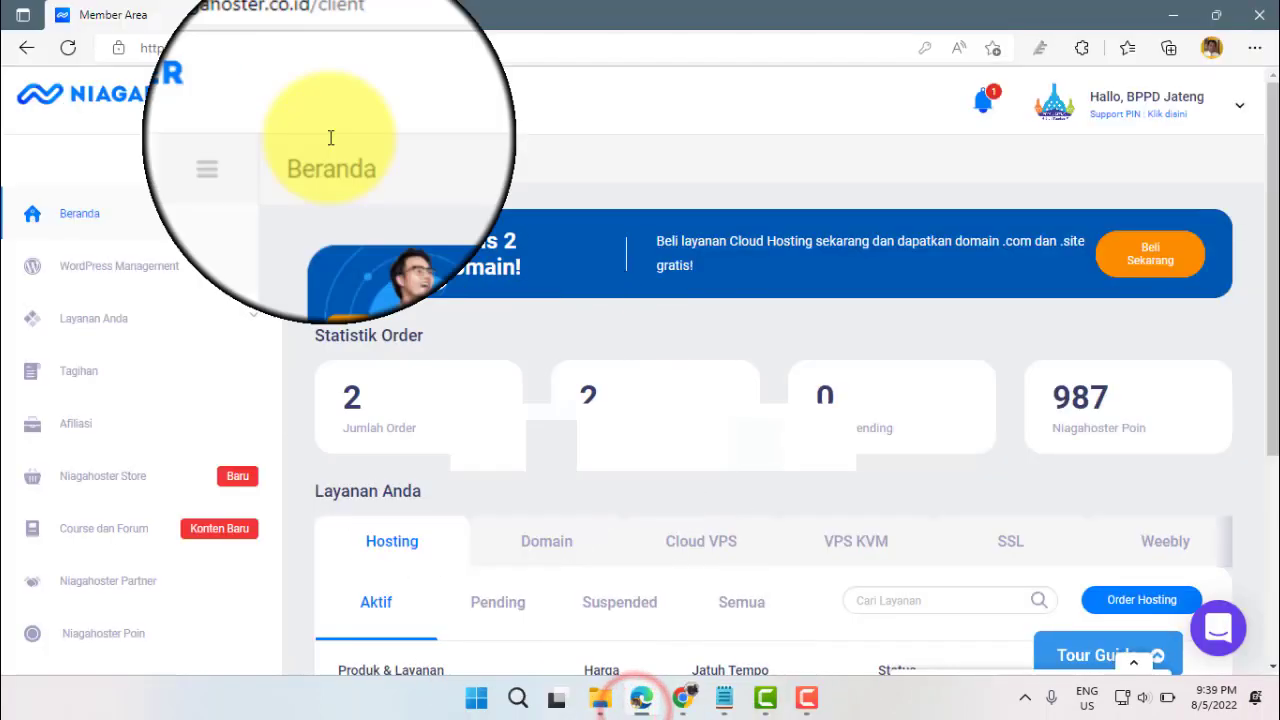
click(286, 15)
key(ctrl+v)
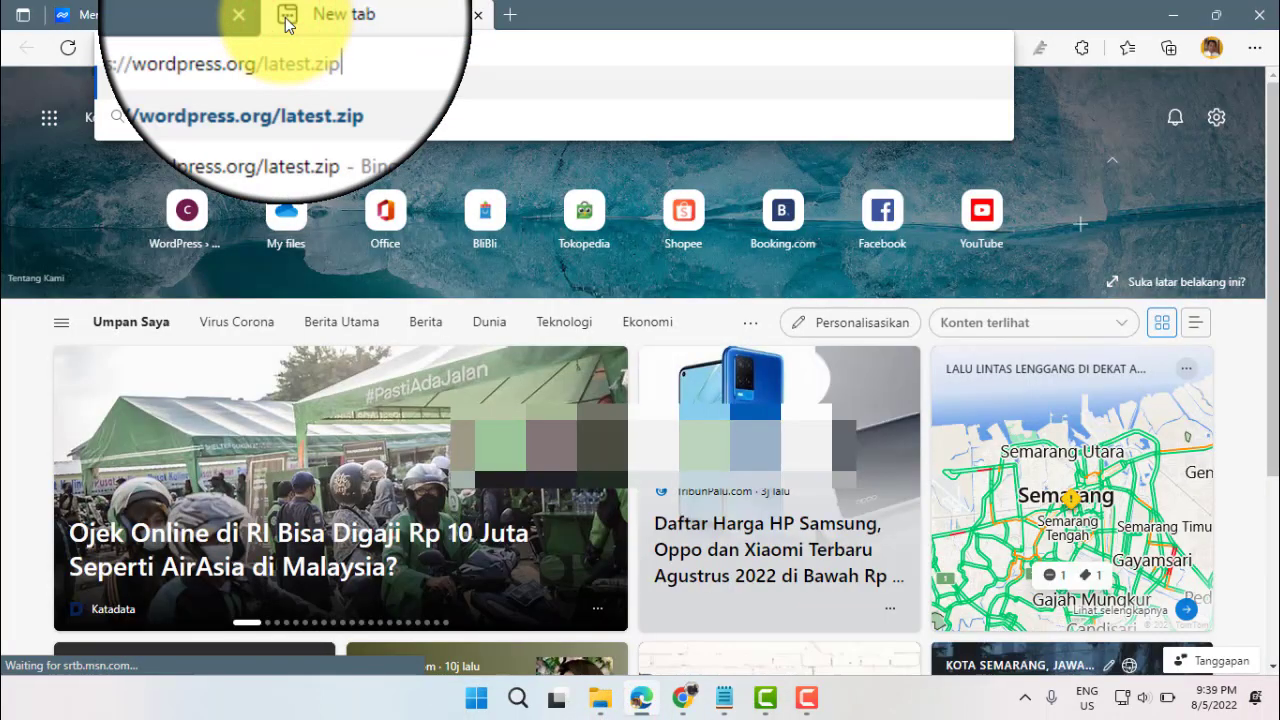
key(Return)
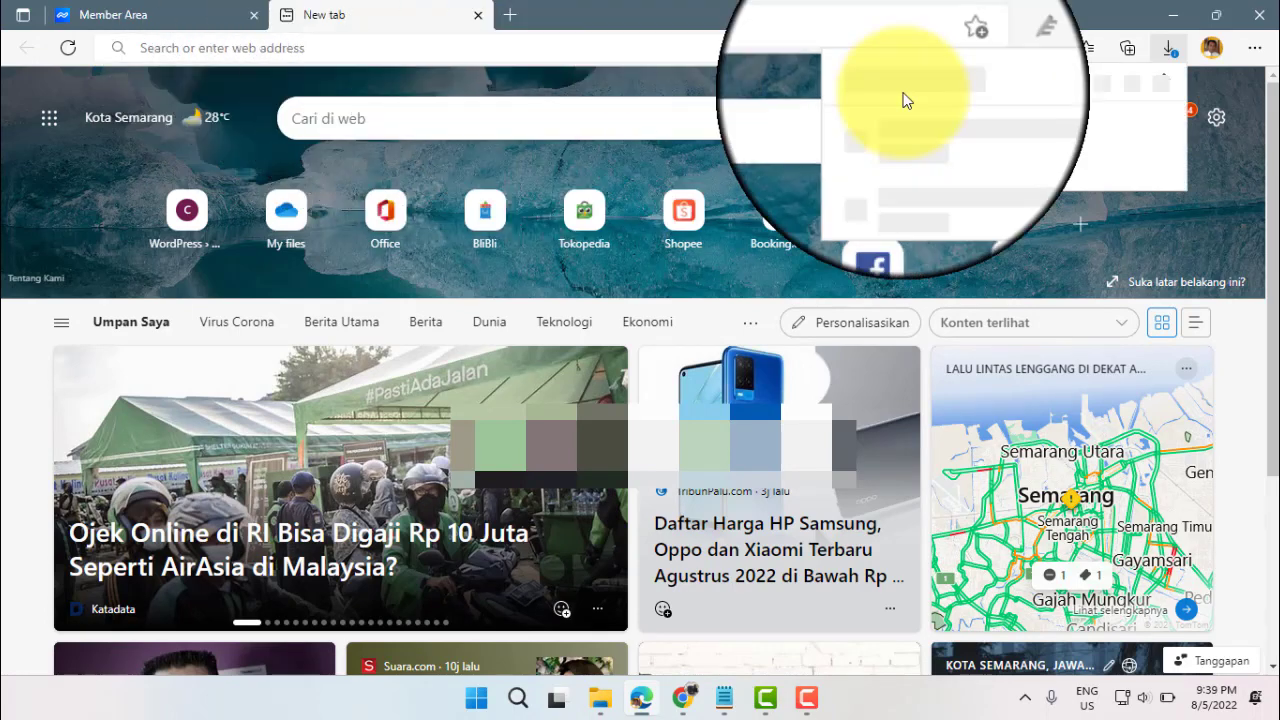
click(1045, 150)
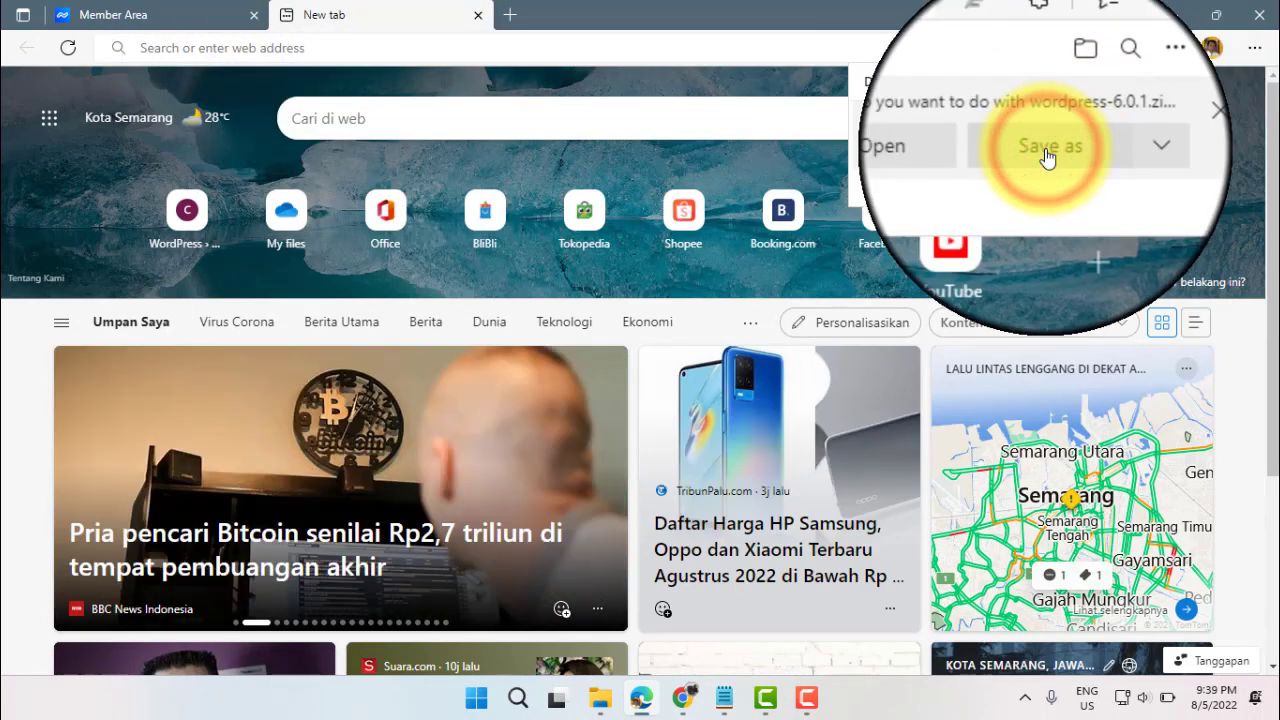
click(576, 418)
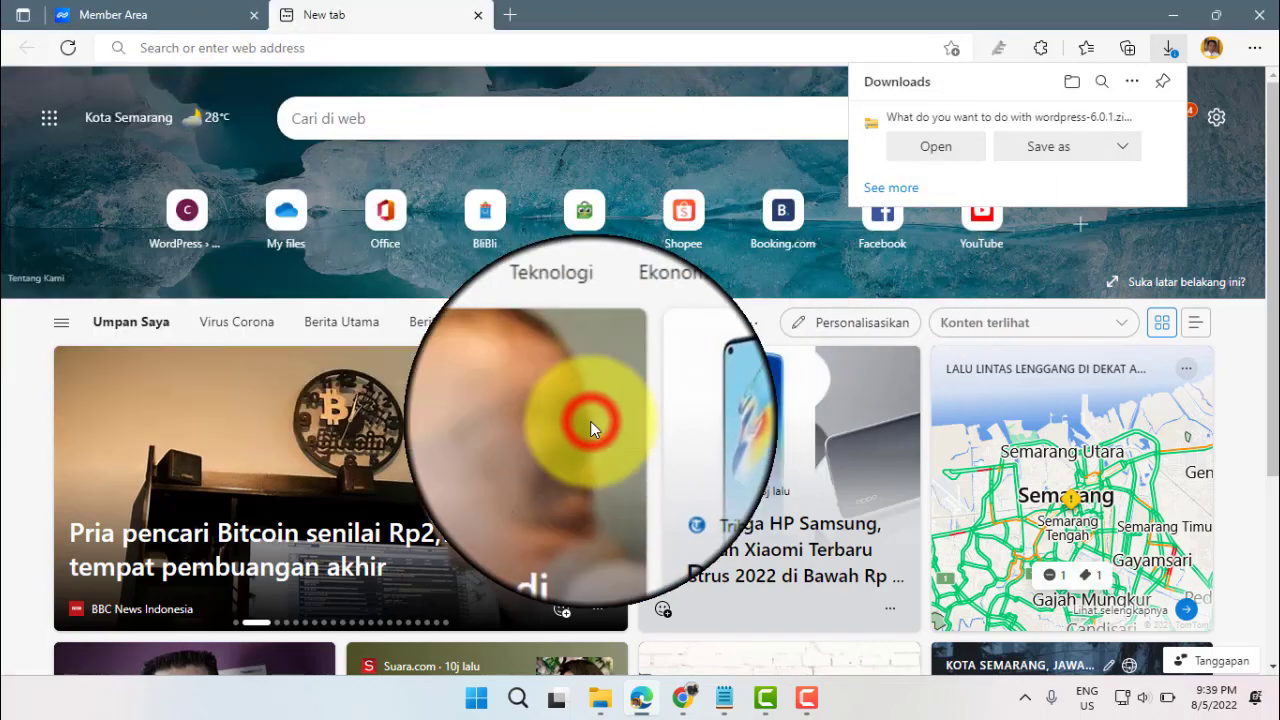
click(478, 15)
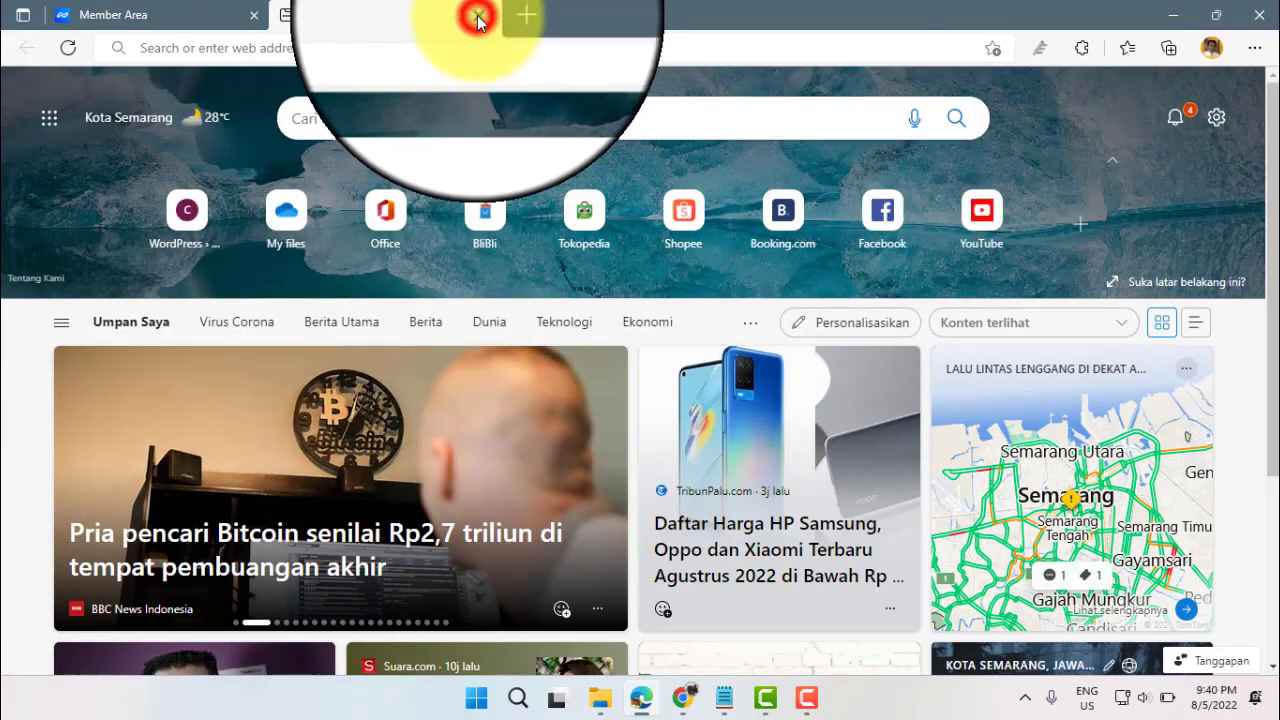
In a new Chrome tab, open wordpress.org/latest.zip to start the WordPress download.
click(682, 697)
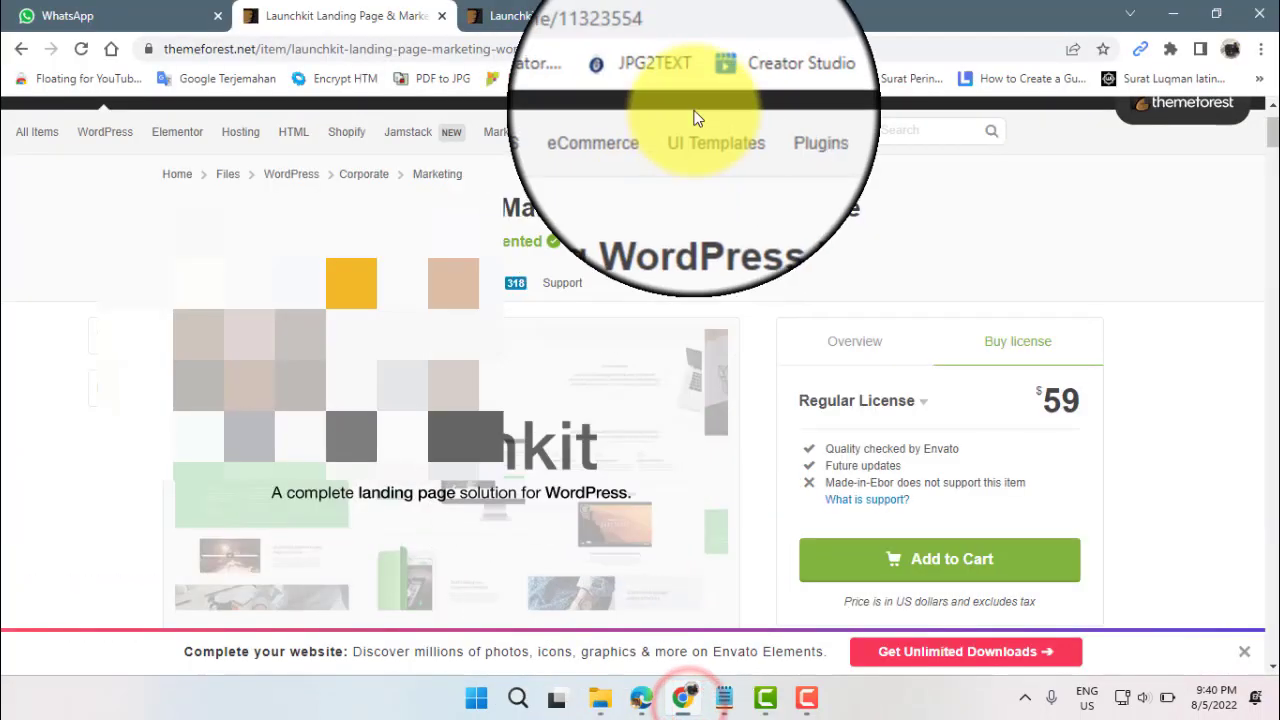
click(705, 25)
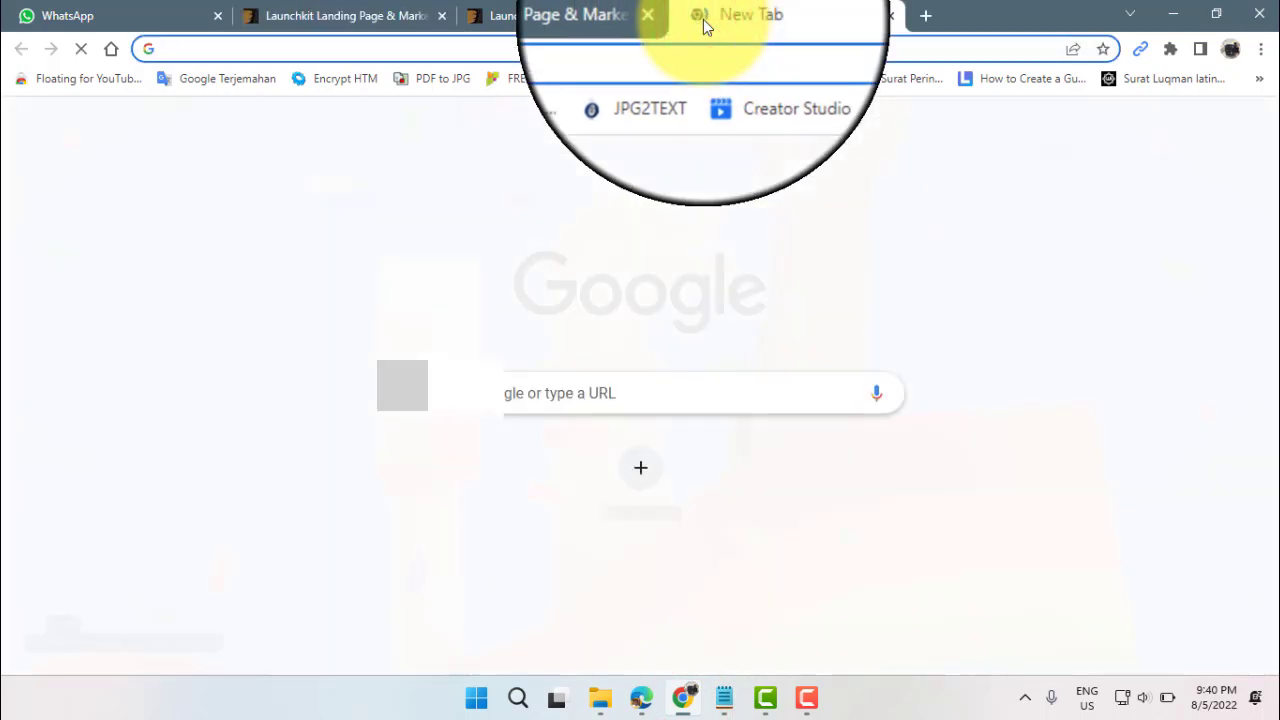
key(ctrl+v)
key(Return)
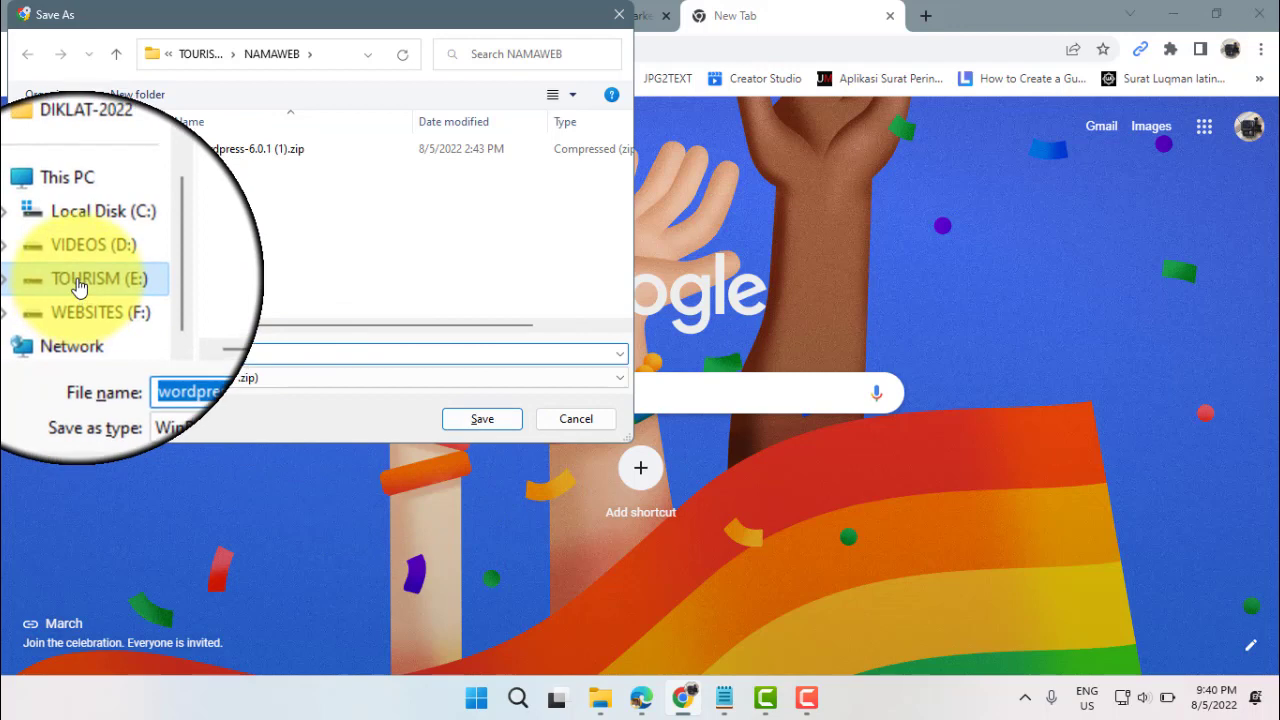
Save wordpress-6.0.1.zip into the NAMAWEB folder on the TOURISM (E:) drive.
scroll(79, 287, up, 2)
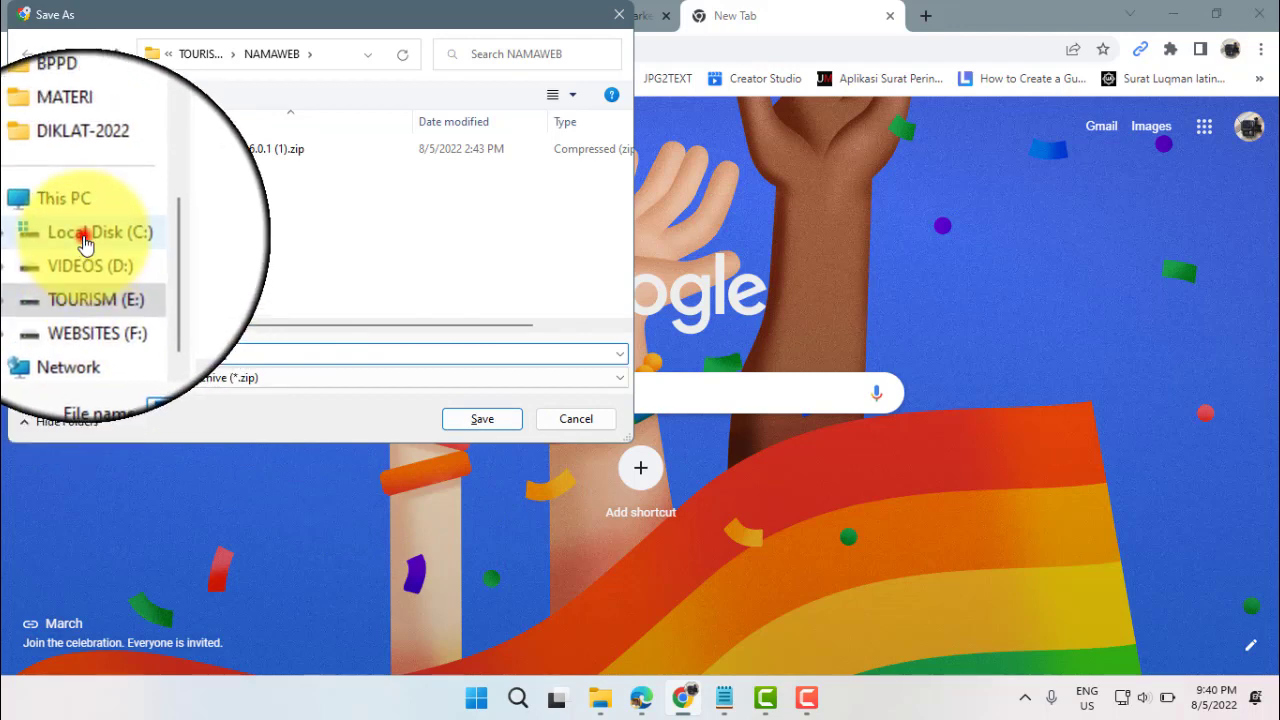
click(85, 245)
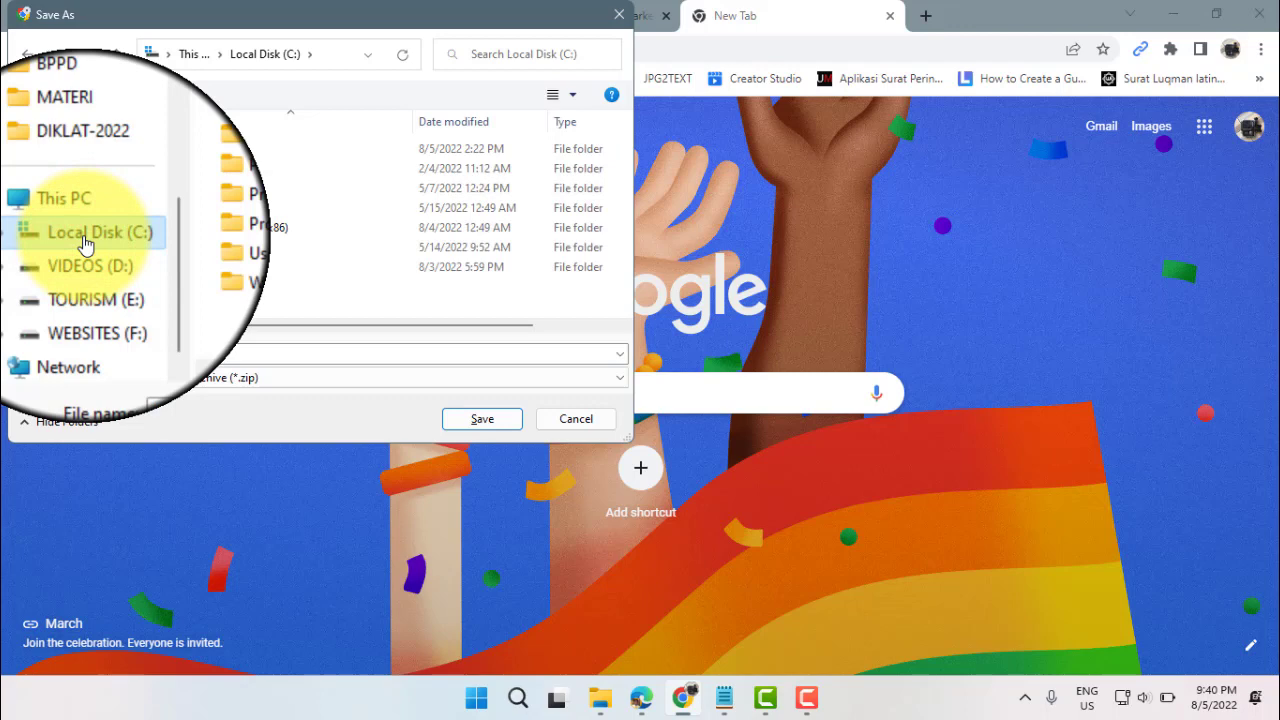
scroll(85, 245, up, 3)
click(92, 132)
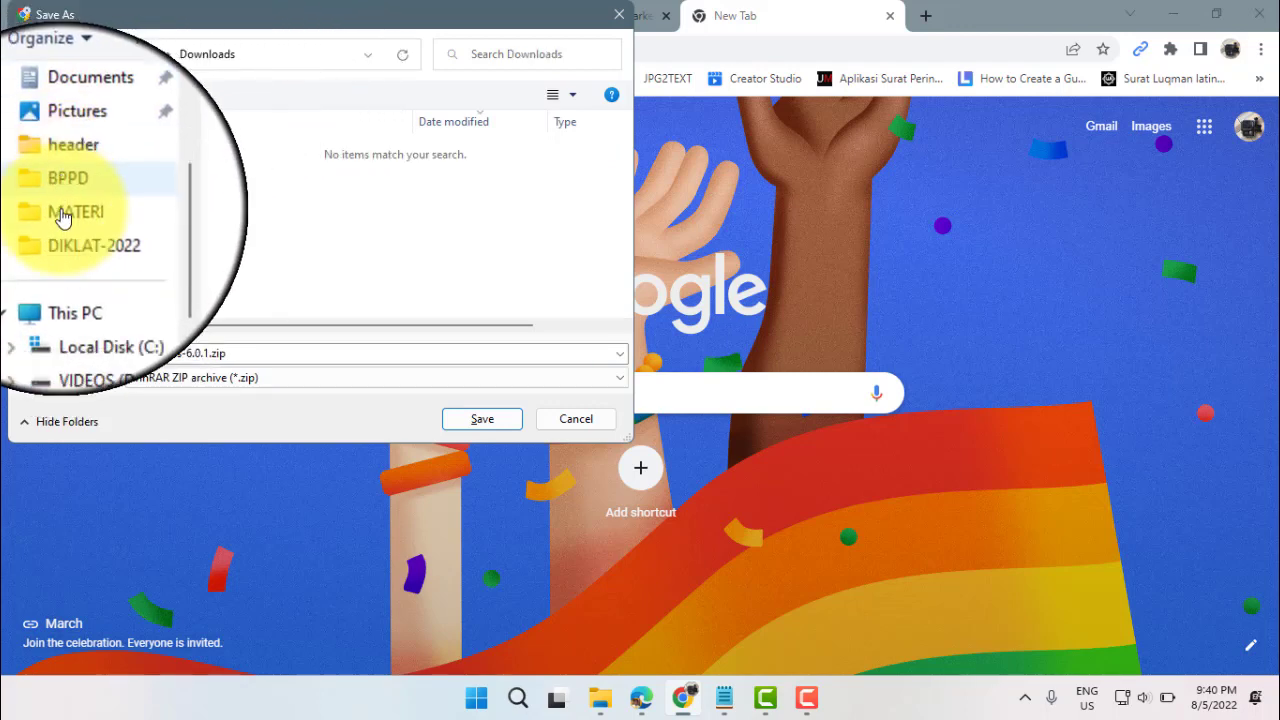
scroll(62, 218, down, 2)
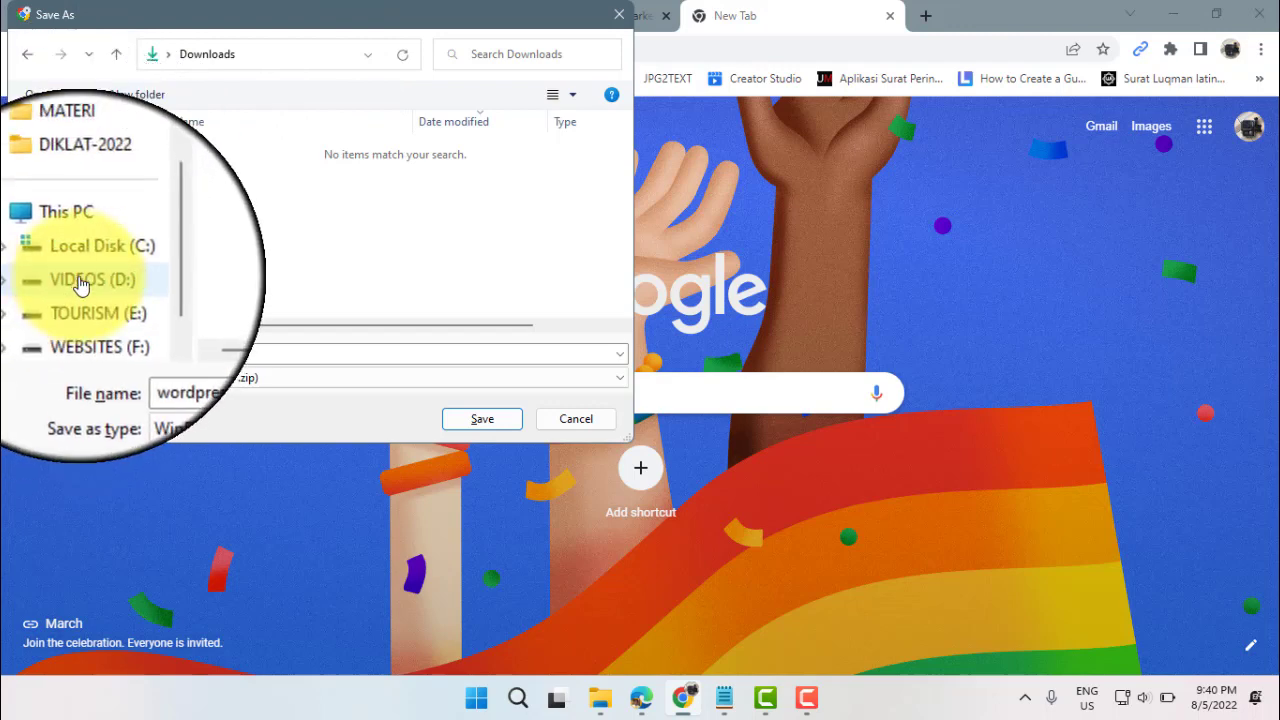
click(82, 283)
click(84, 300)
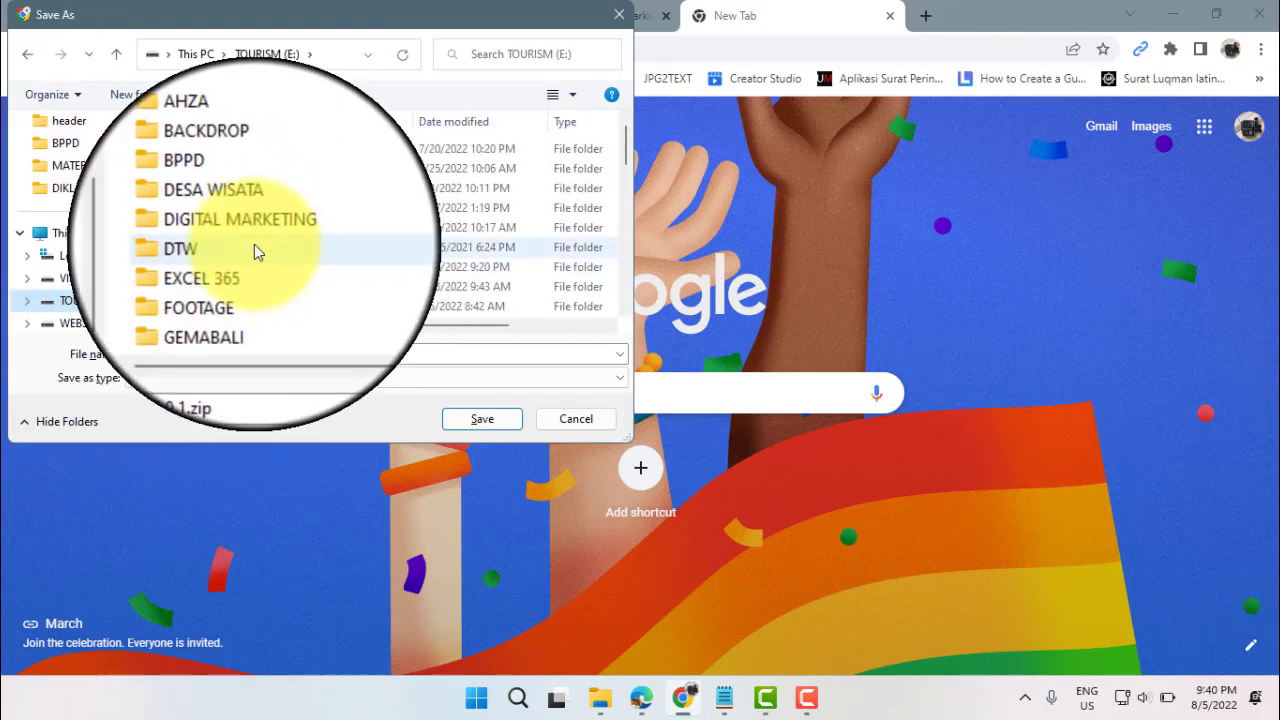
scroll(254, 248, down, 3)
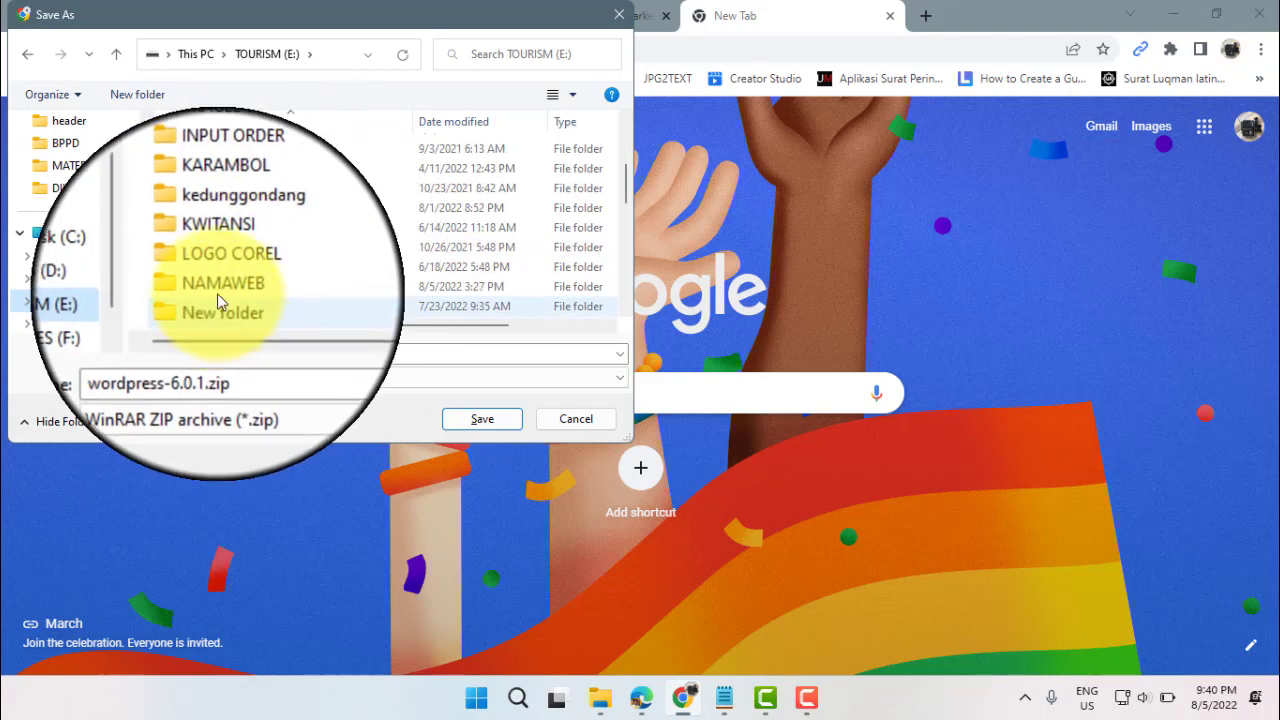
click(217, 290)
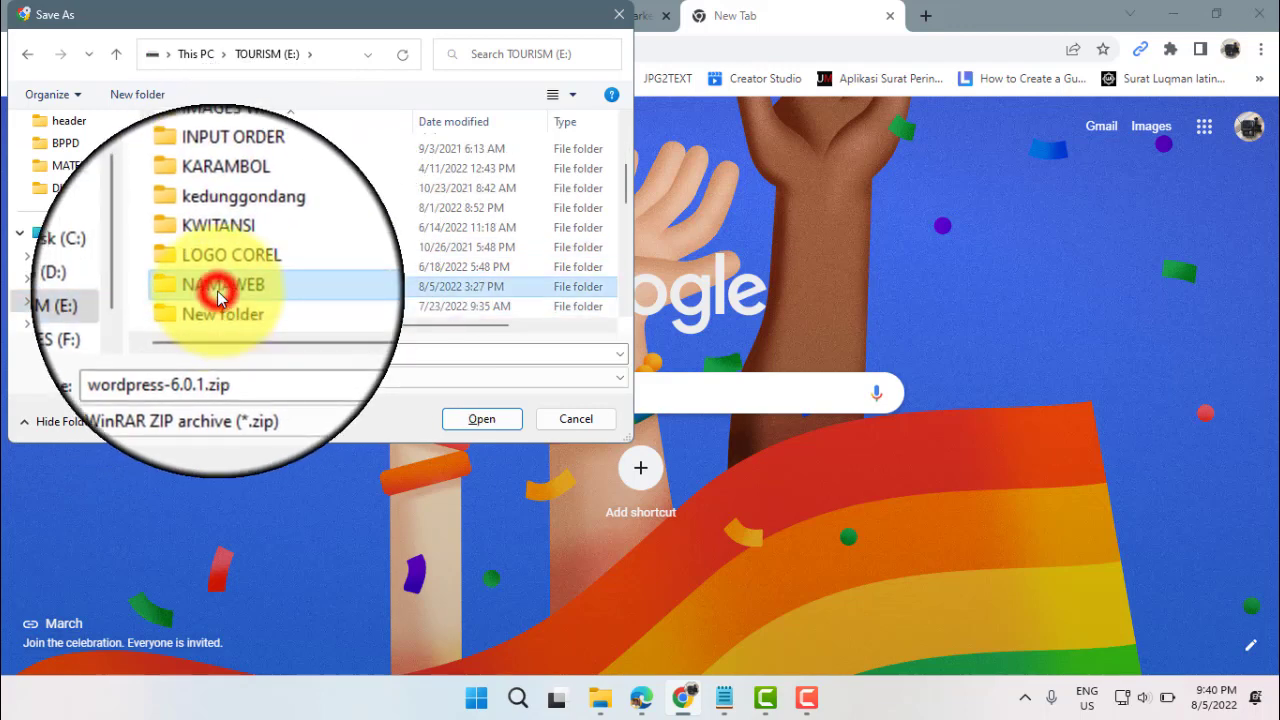
scroll(217, 298, down, 1)
double_click(224, 232)
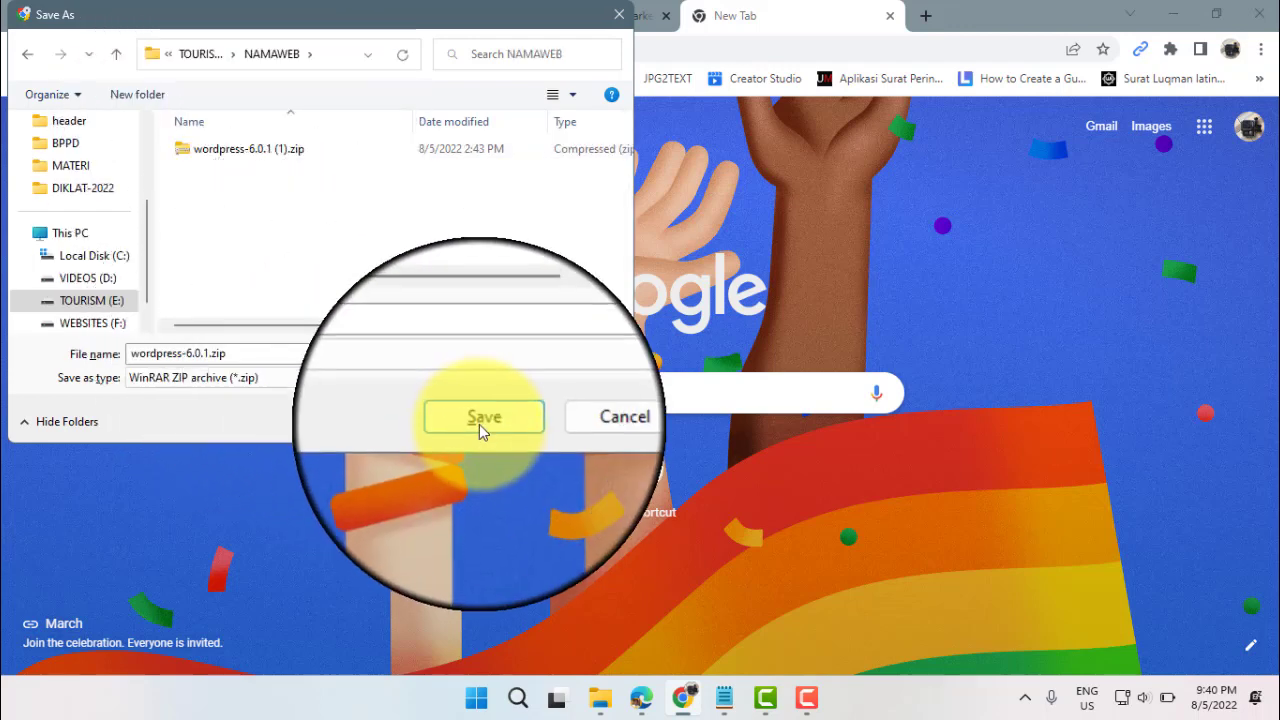
click(480, 421)
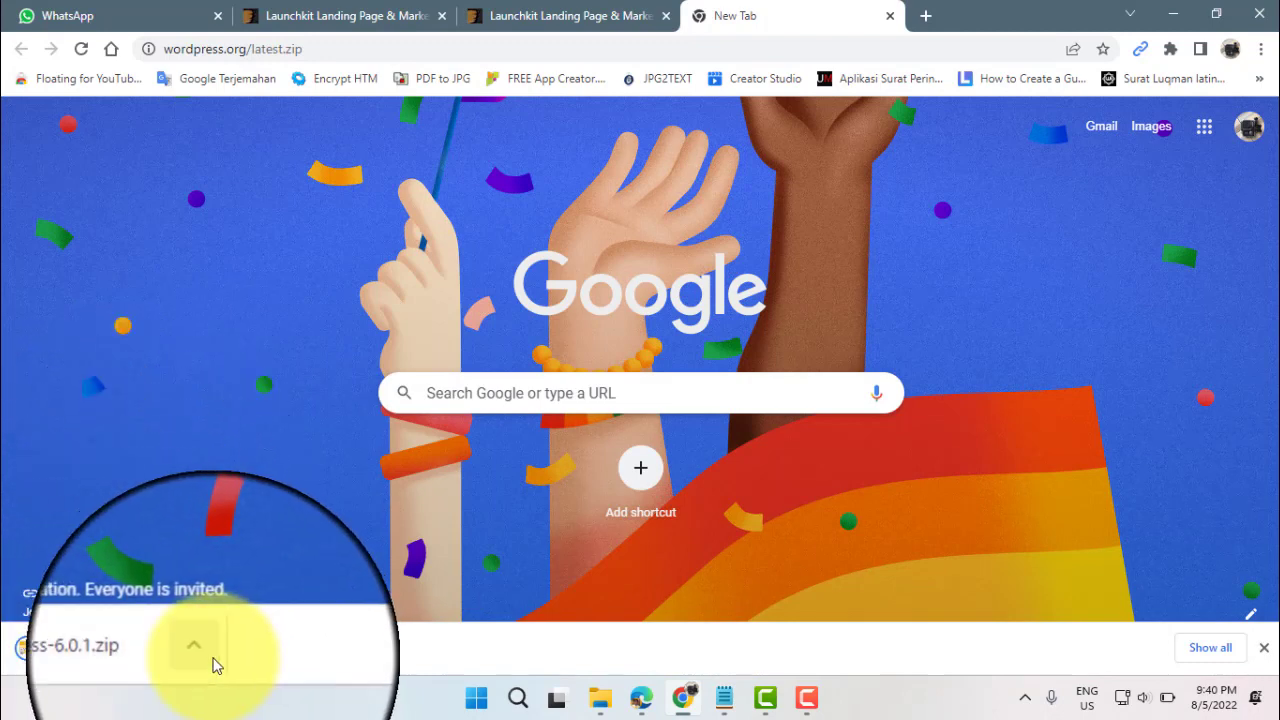
Reveal wordpress-6.0.1.zip (22,238 KB) in the NAMAWEB folder from Chrome's download bar.
click(204, 658)
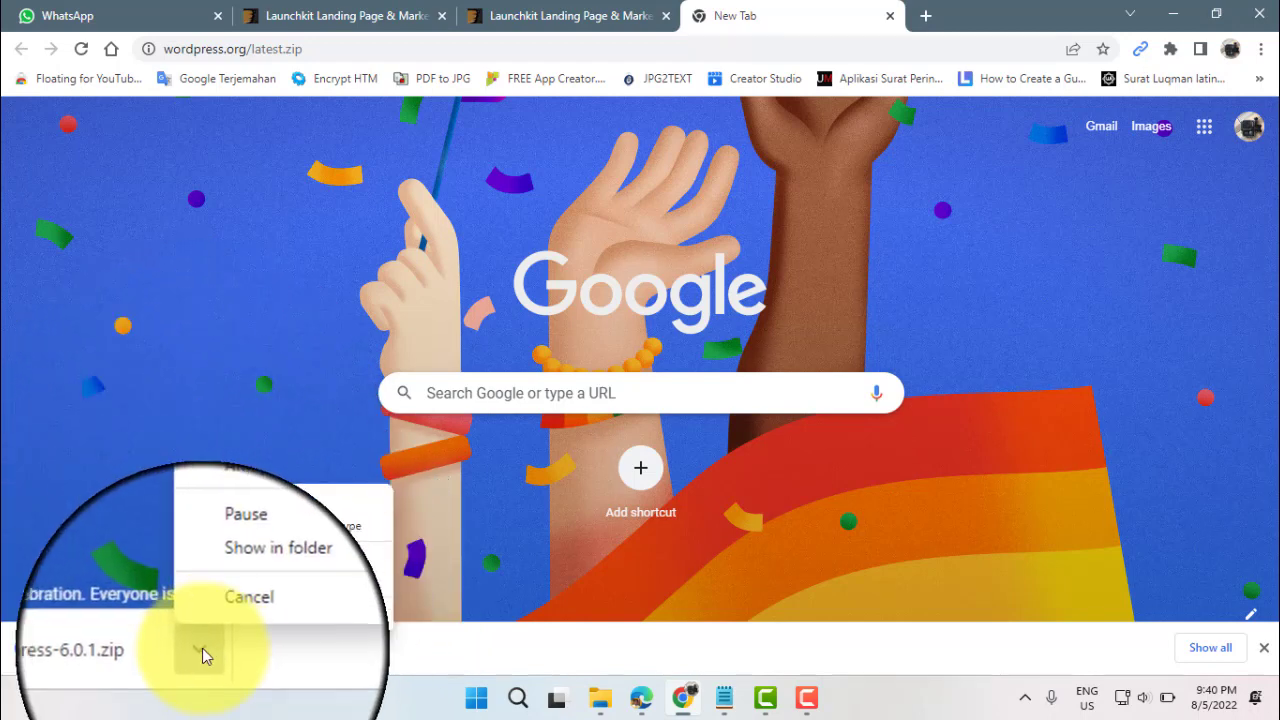
click(276, 651)
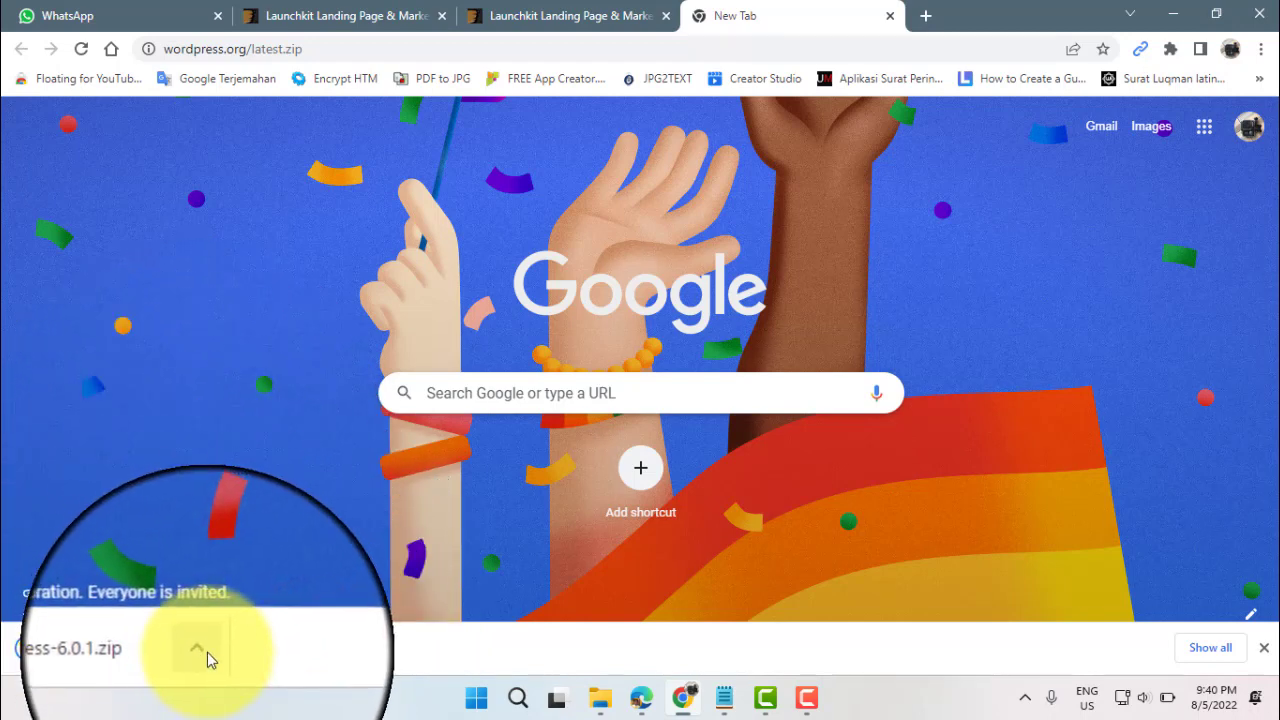
click(201, 657)
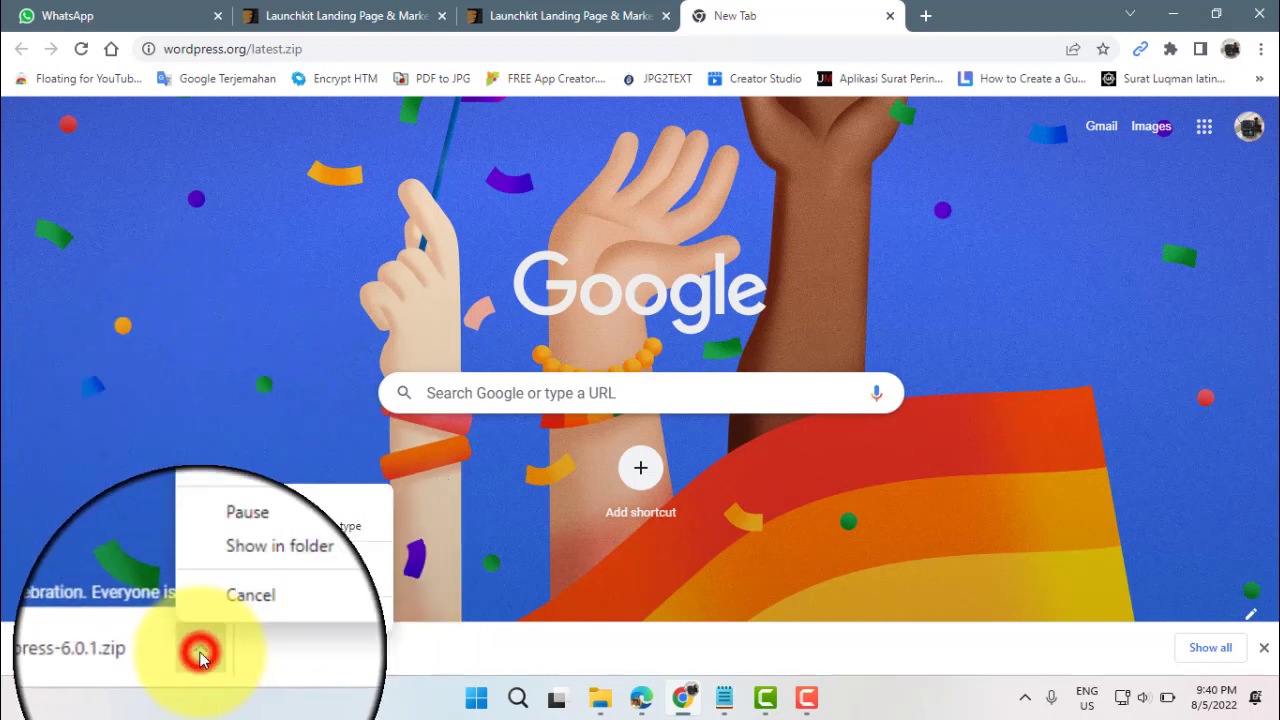
click(257, 583)
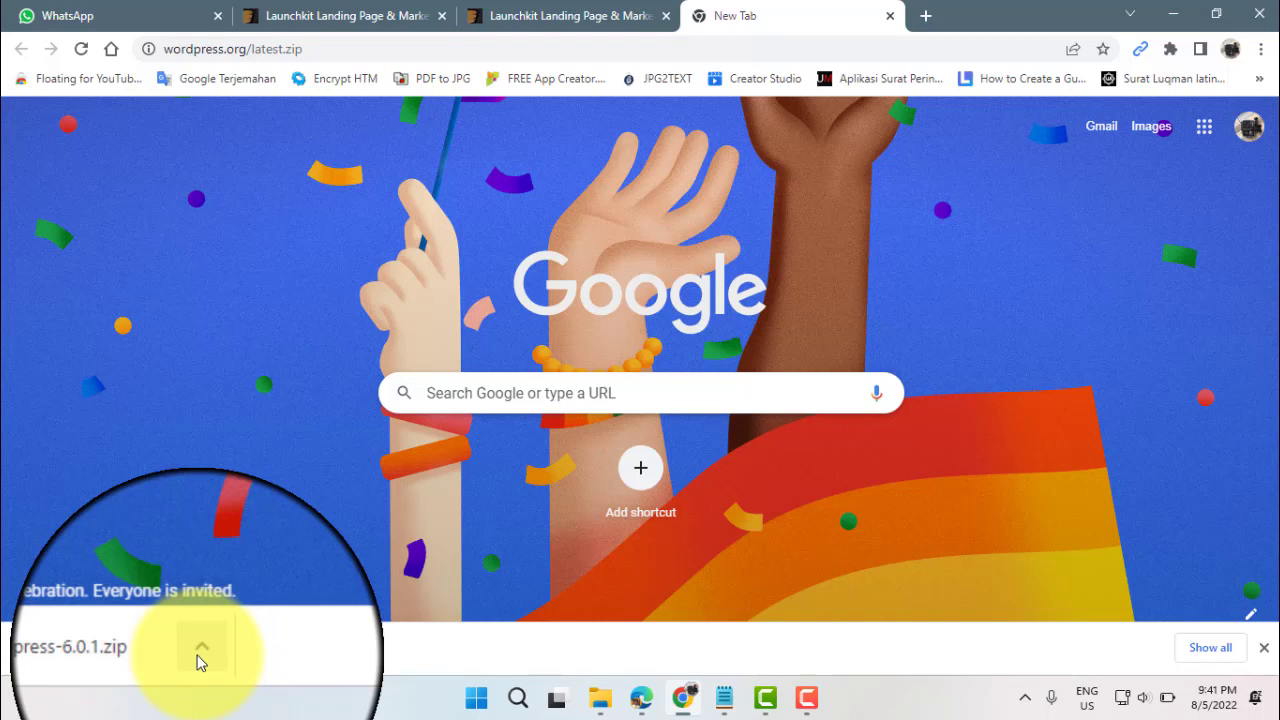
click(201, 652)
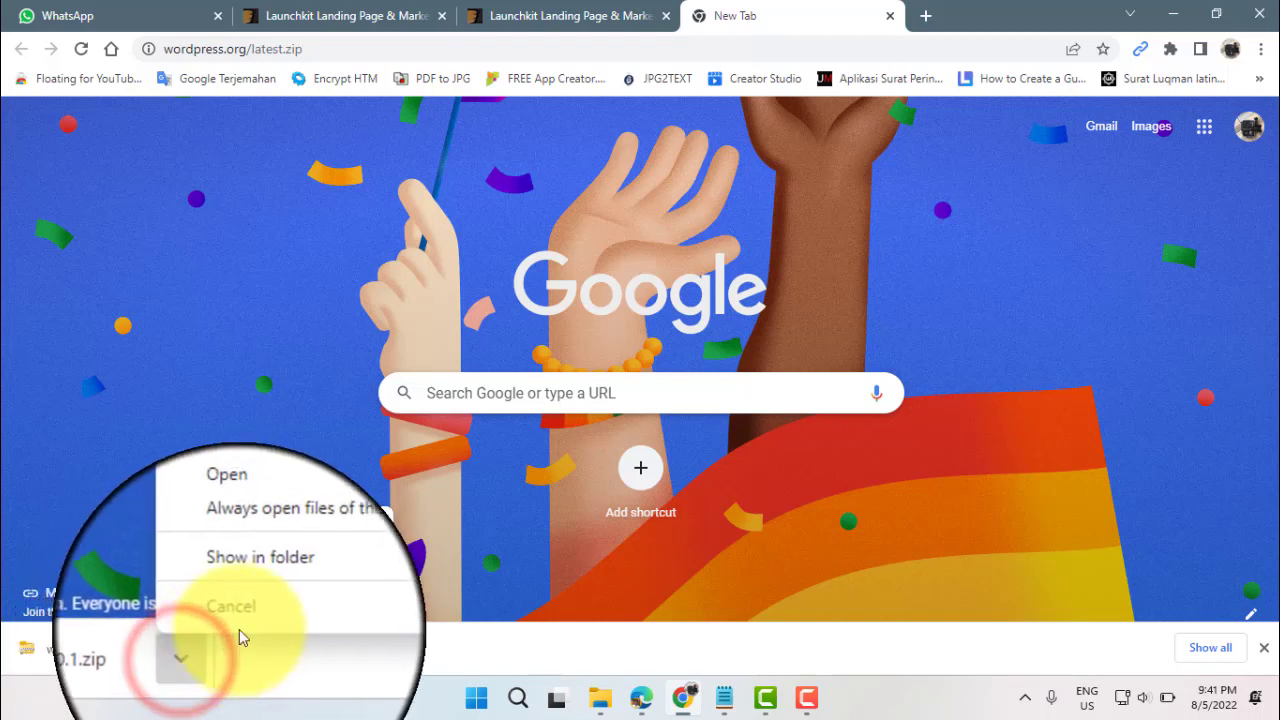
click(263, 584)
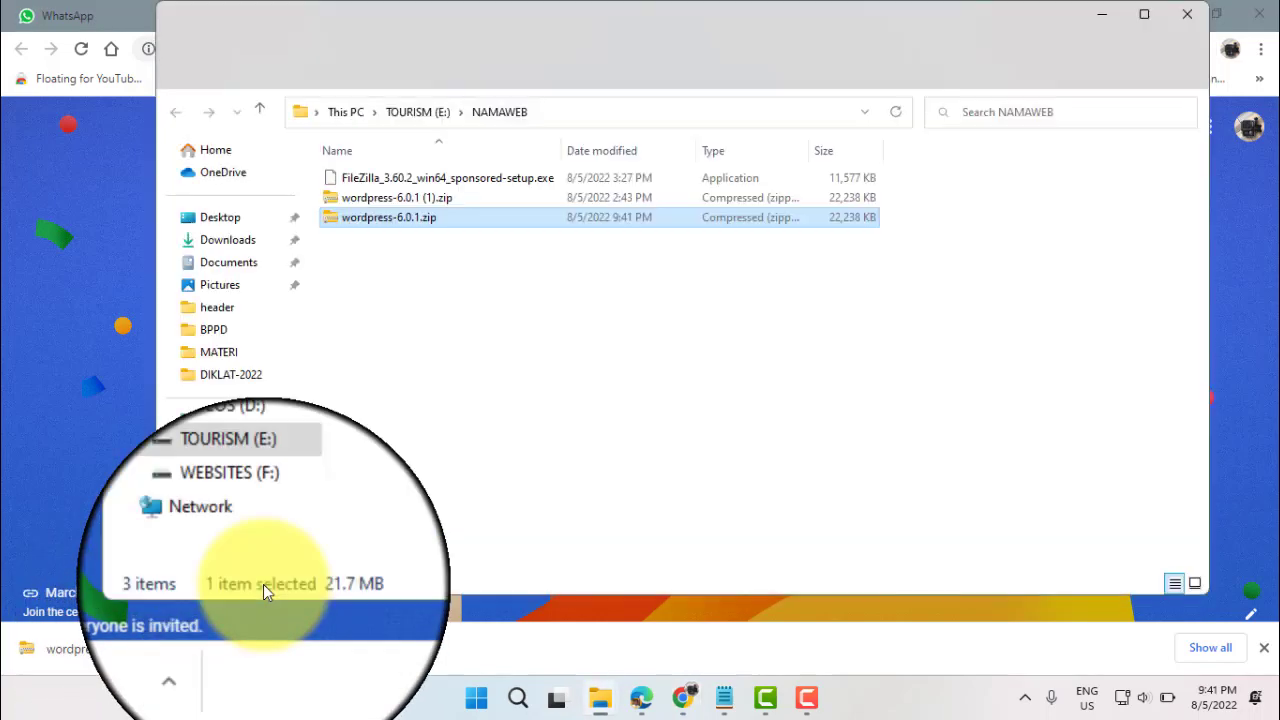
Delete the duplicate wordpress-6.0.1 (1).zip and the FileZilla installer from NAMAWEB.
click(400, 199)
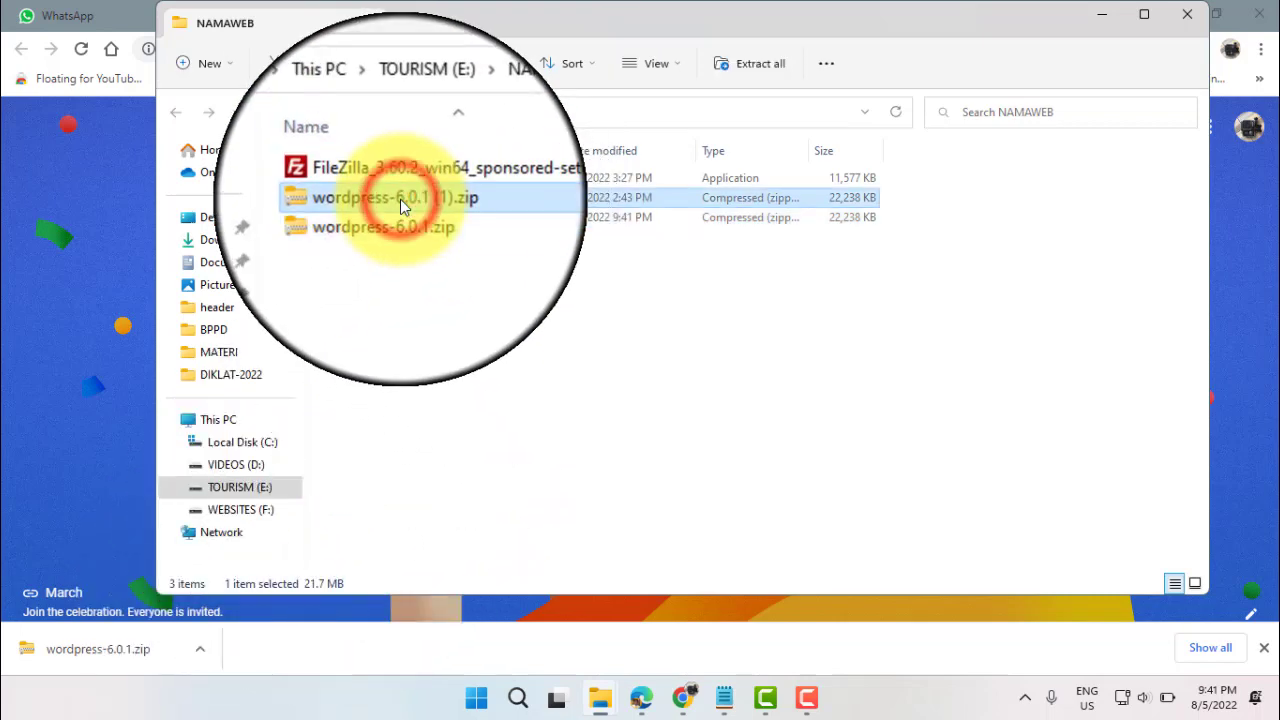
click(497, 66)
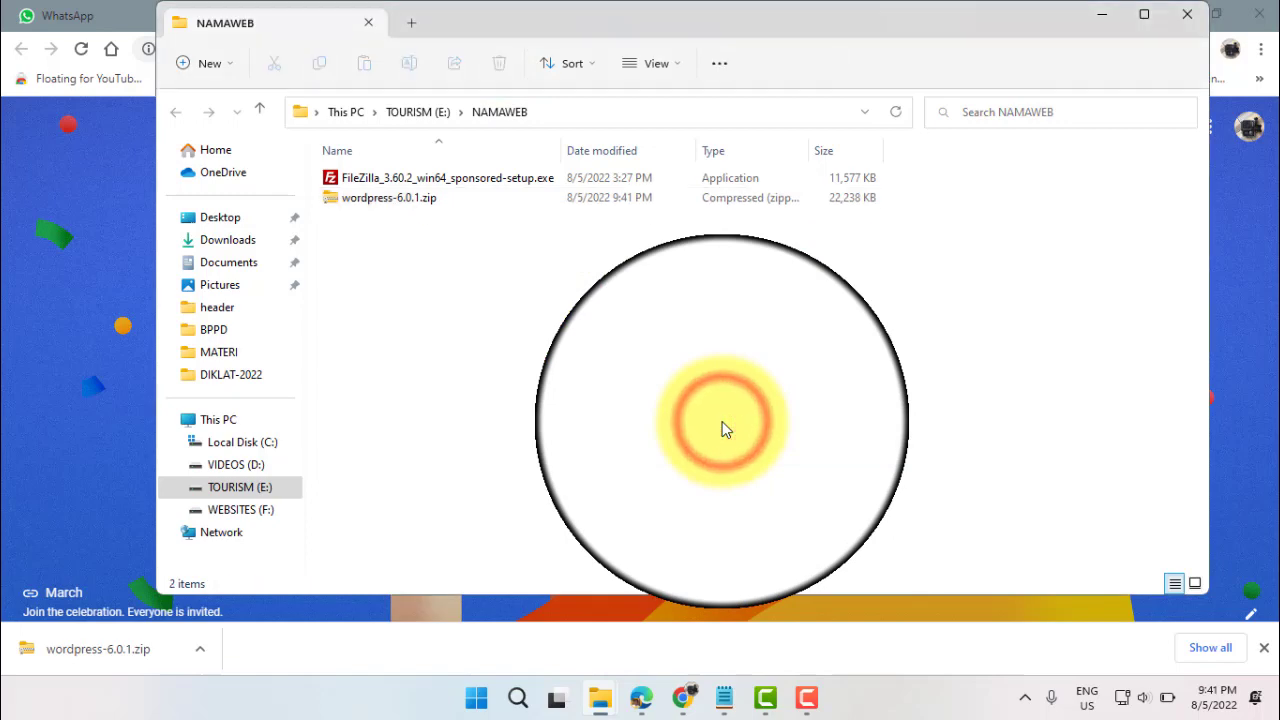
click(445, 178)
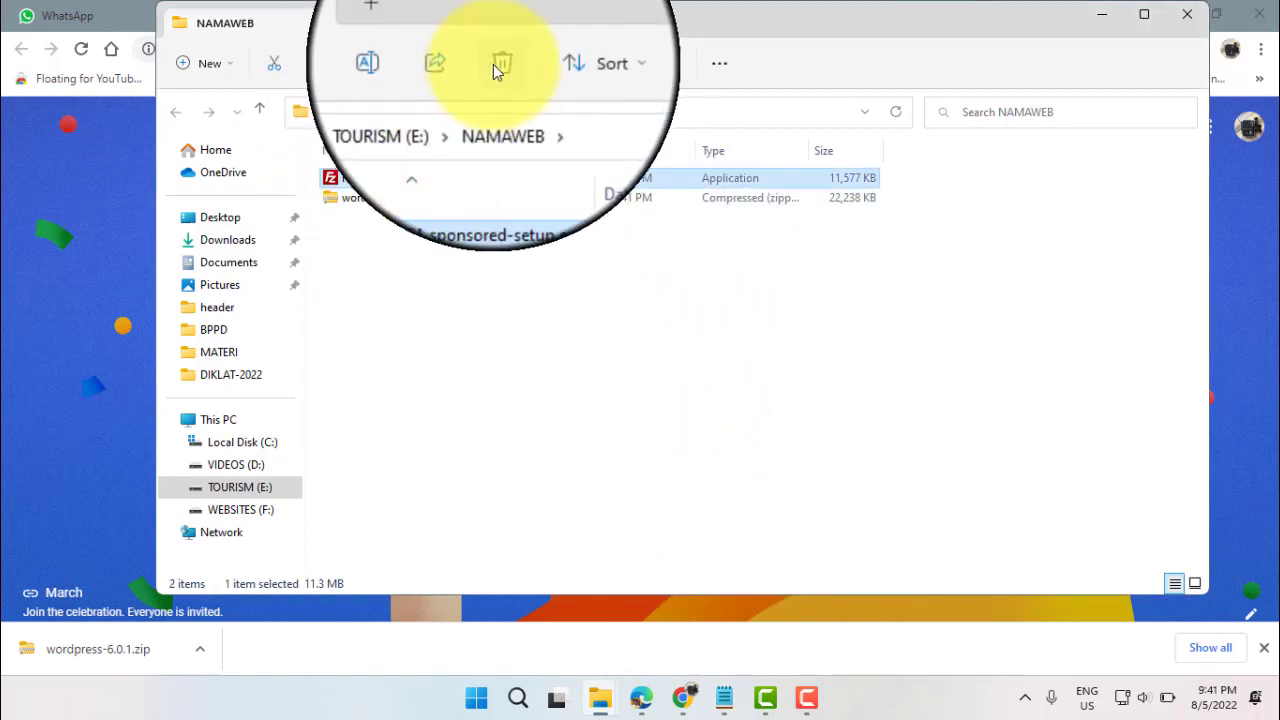
click(499, 63)
click(719, 434)
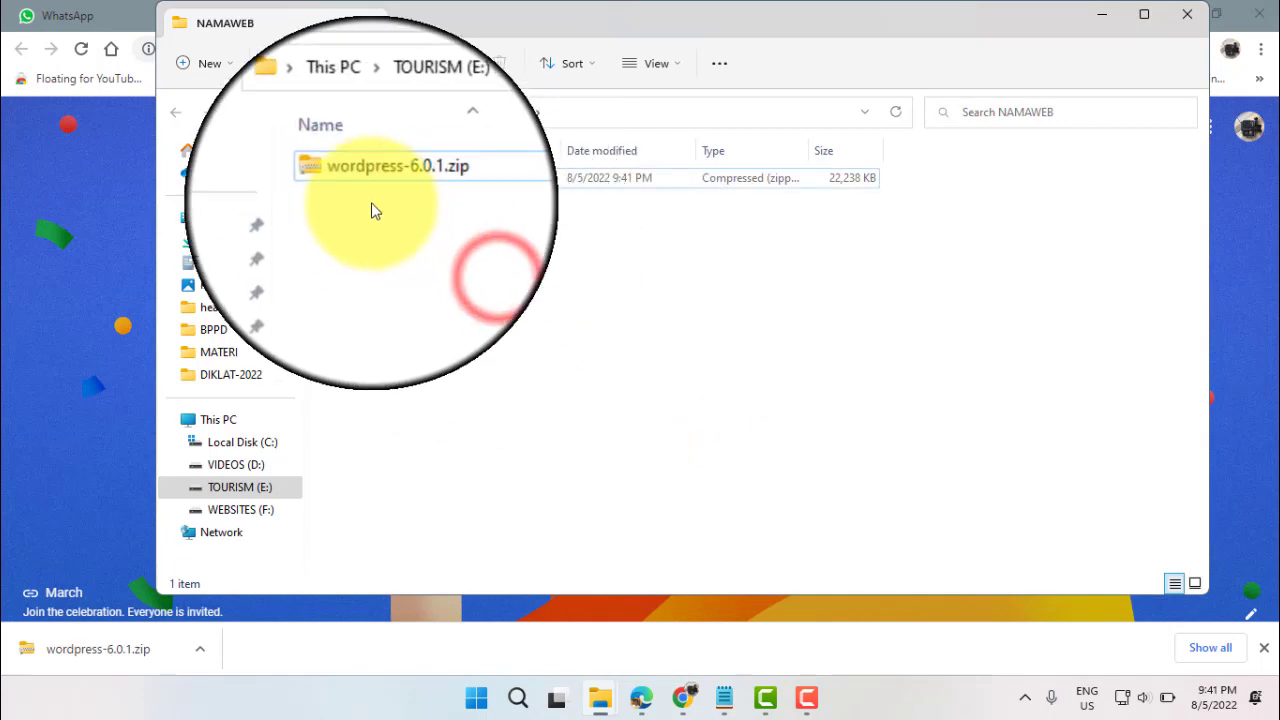
Extract wordpress-6.0.1.zip into the suggested wordpress-6.0.1 folder.
click(356, 178)
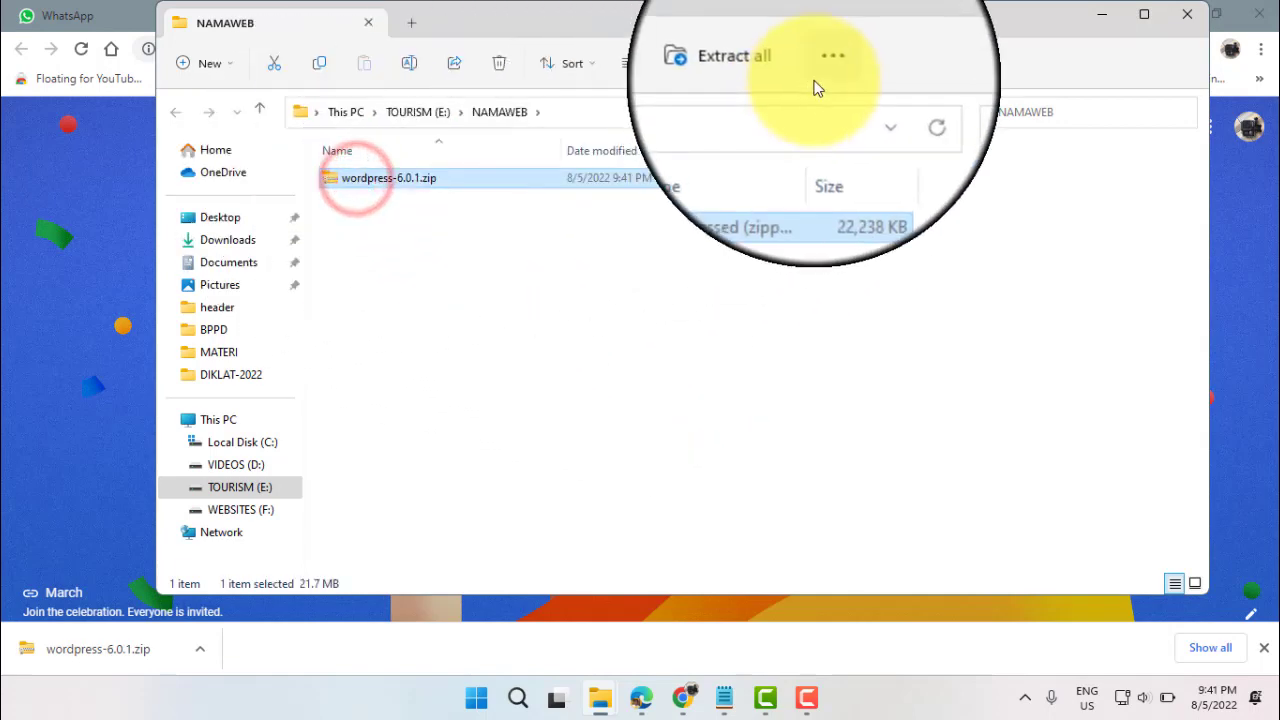
click(750, 66)
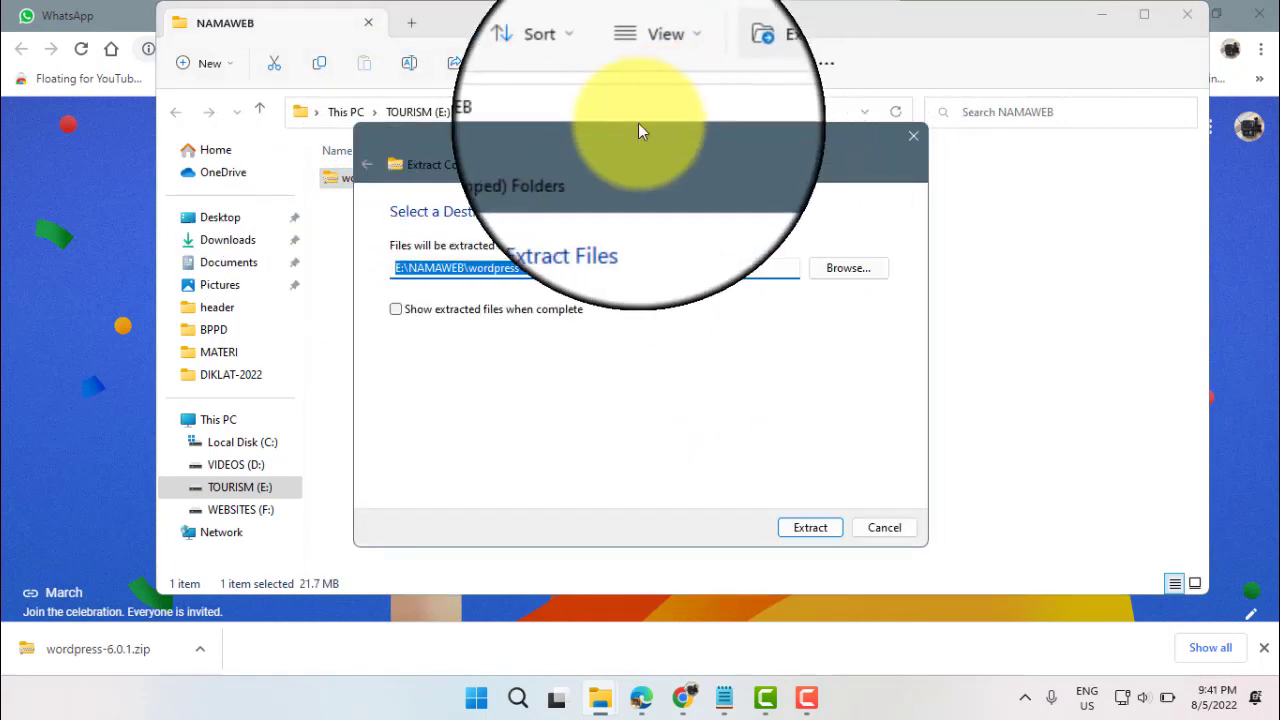
click(811, 527)
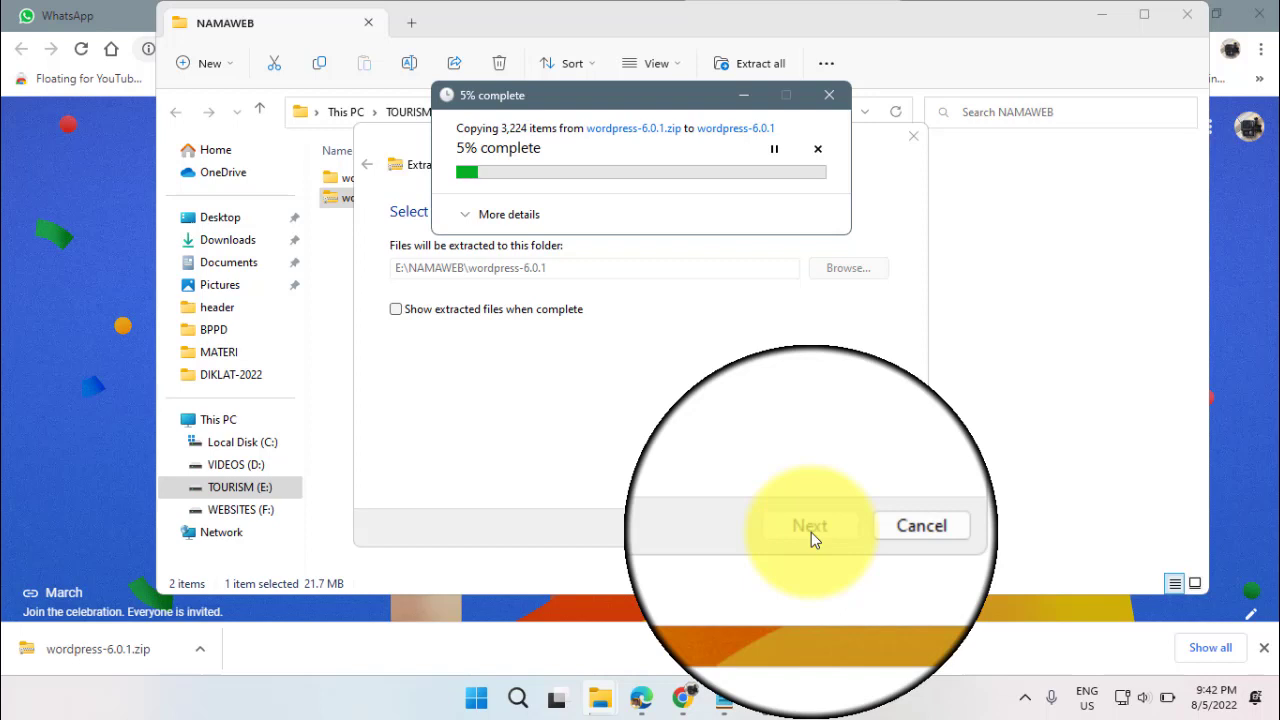
click(811, 532)
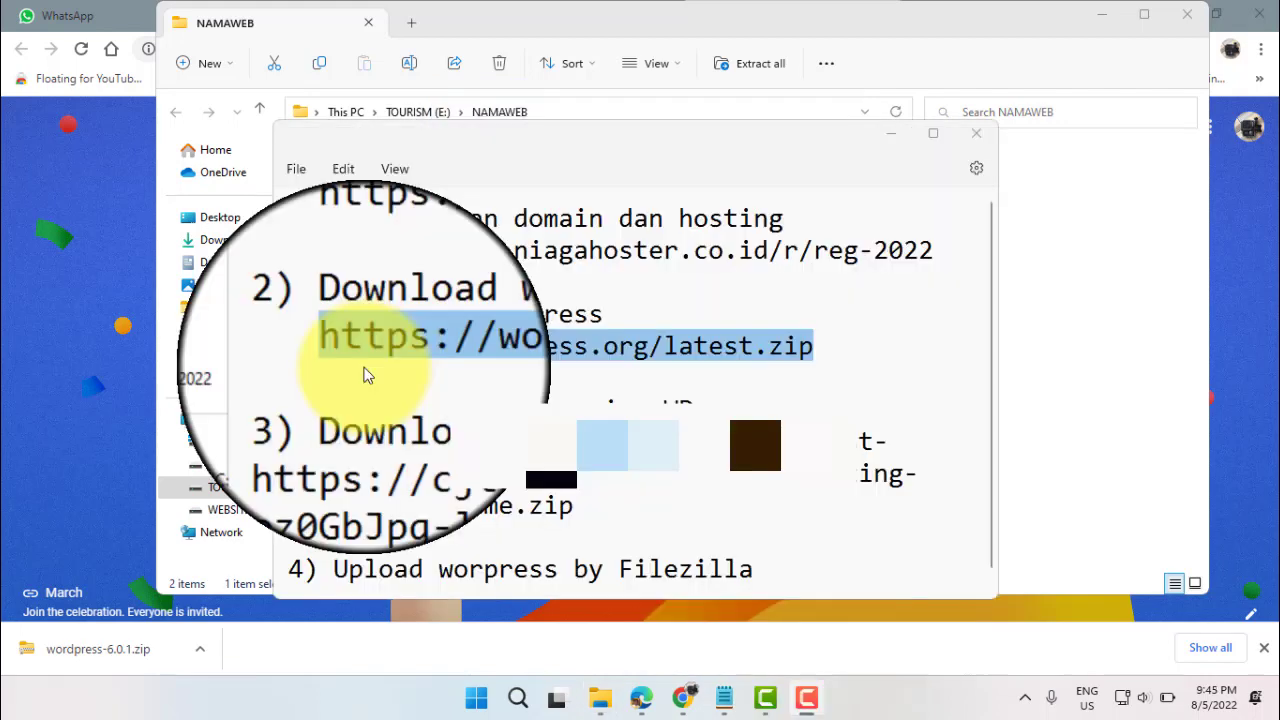
Select the premium theme download link under step 3 of the Notepad notes.
click(340, 408)
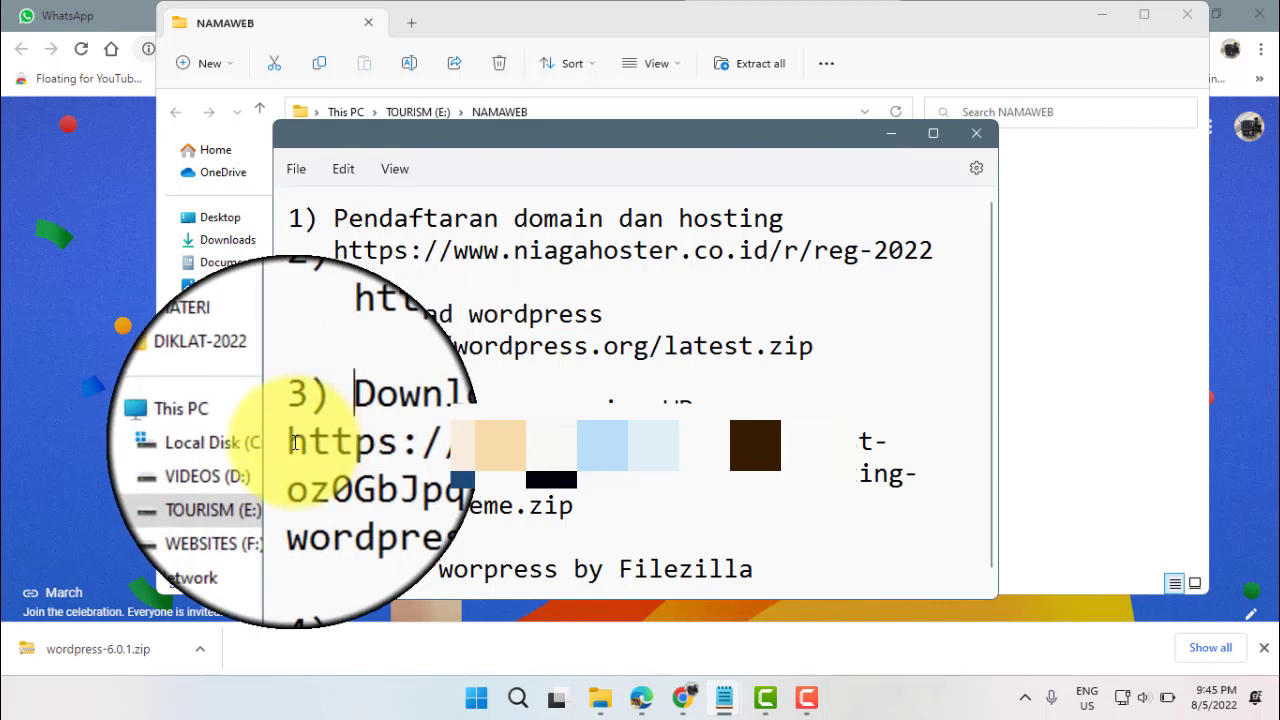
click(331, 455)
drag(331, 455, 573, 511)
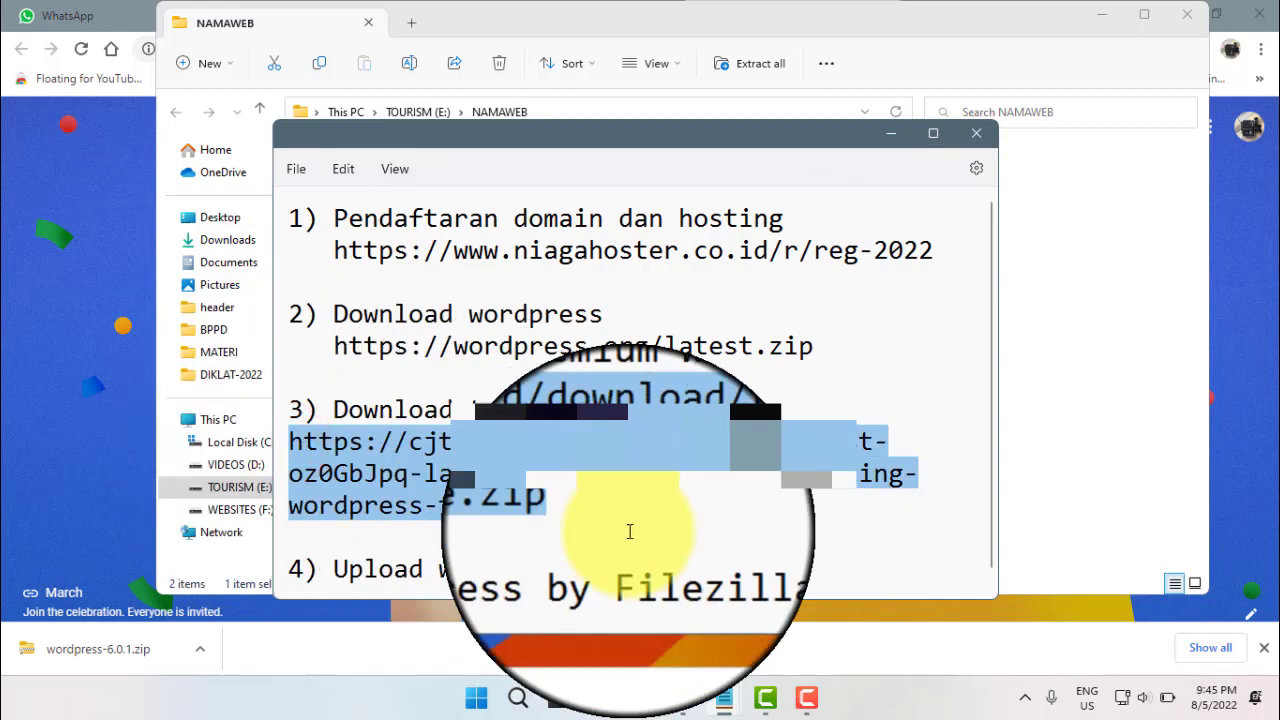
click(700, 706)
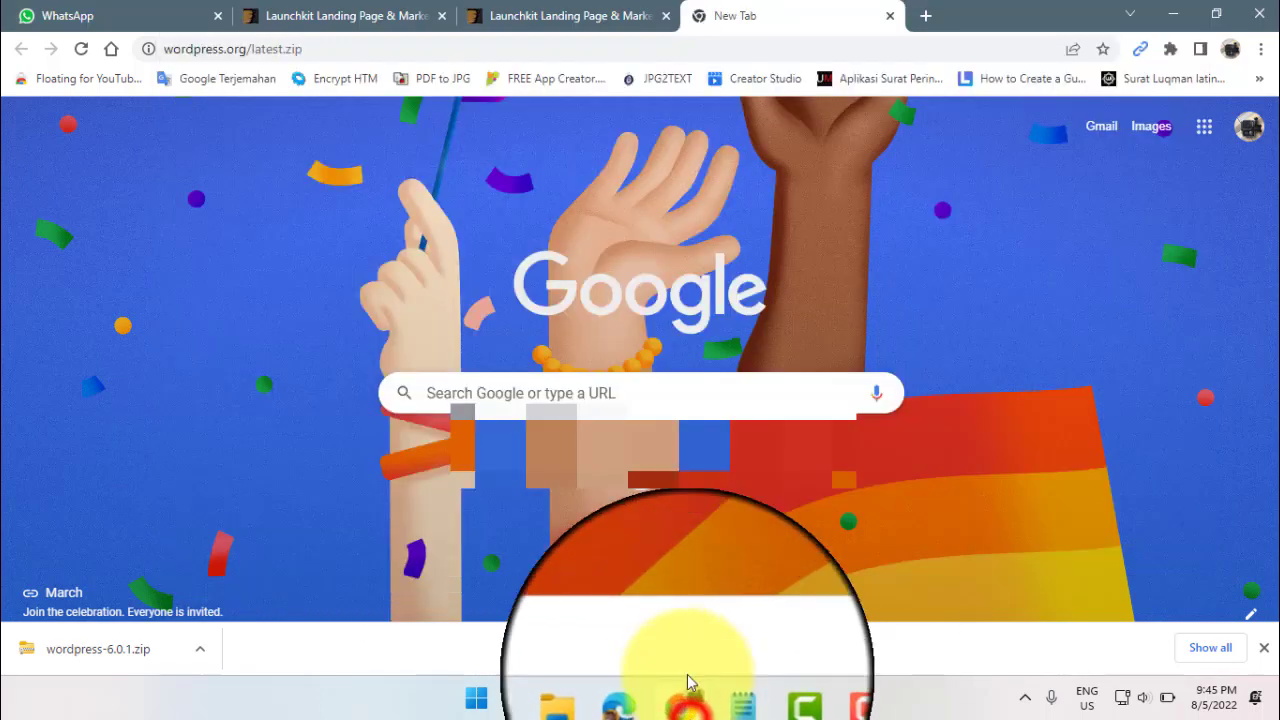
Paste the theme link into a new Chrome tab and save the Launchkit theme zip to NAMAWEB.
click(928, 22)
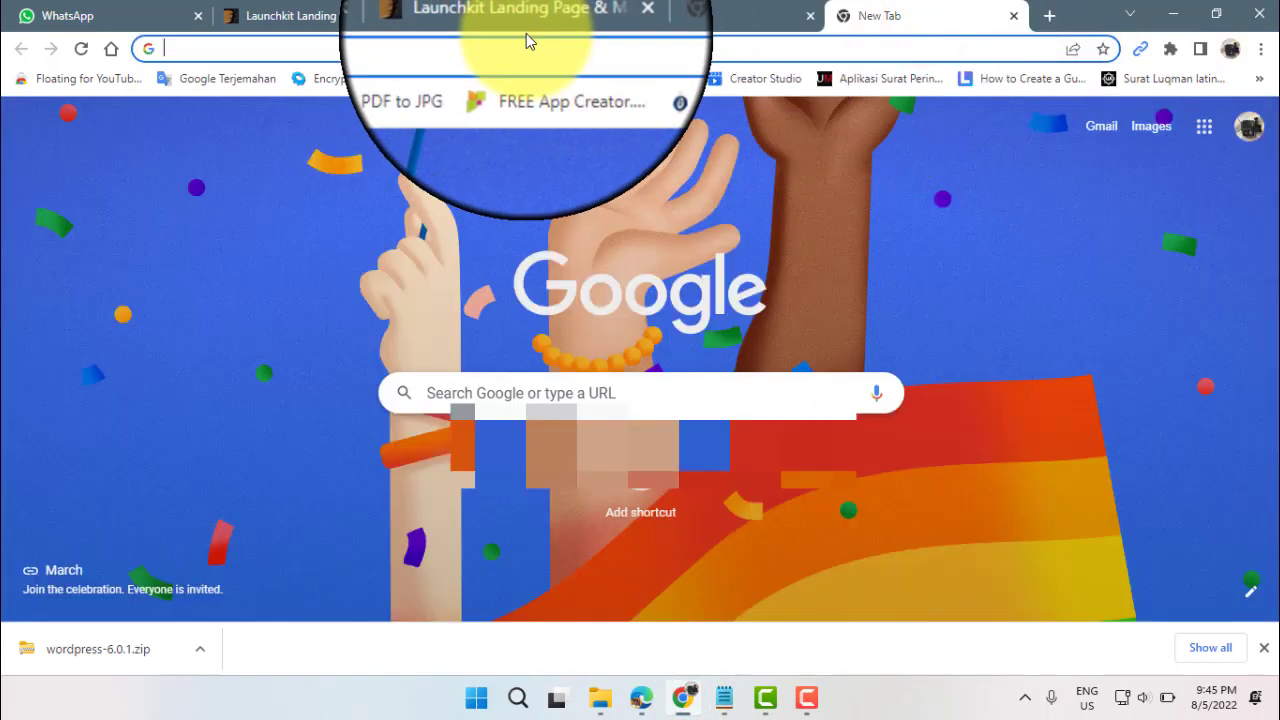
click(499, 48)
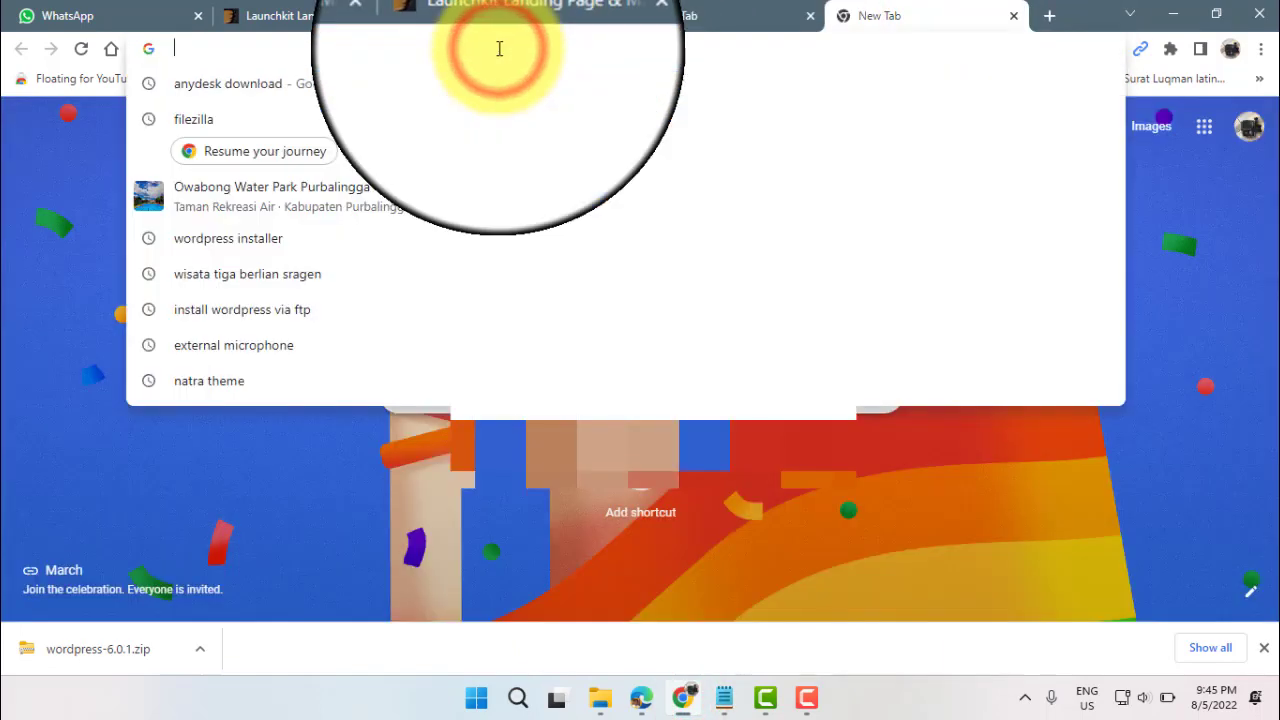
text(https://cjtb.or.id/download/themeforest-oz0GbJpq-launchkit-landing-page-marketing-wordpress-theme.zip)
key(Return)
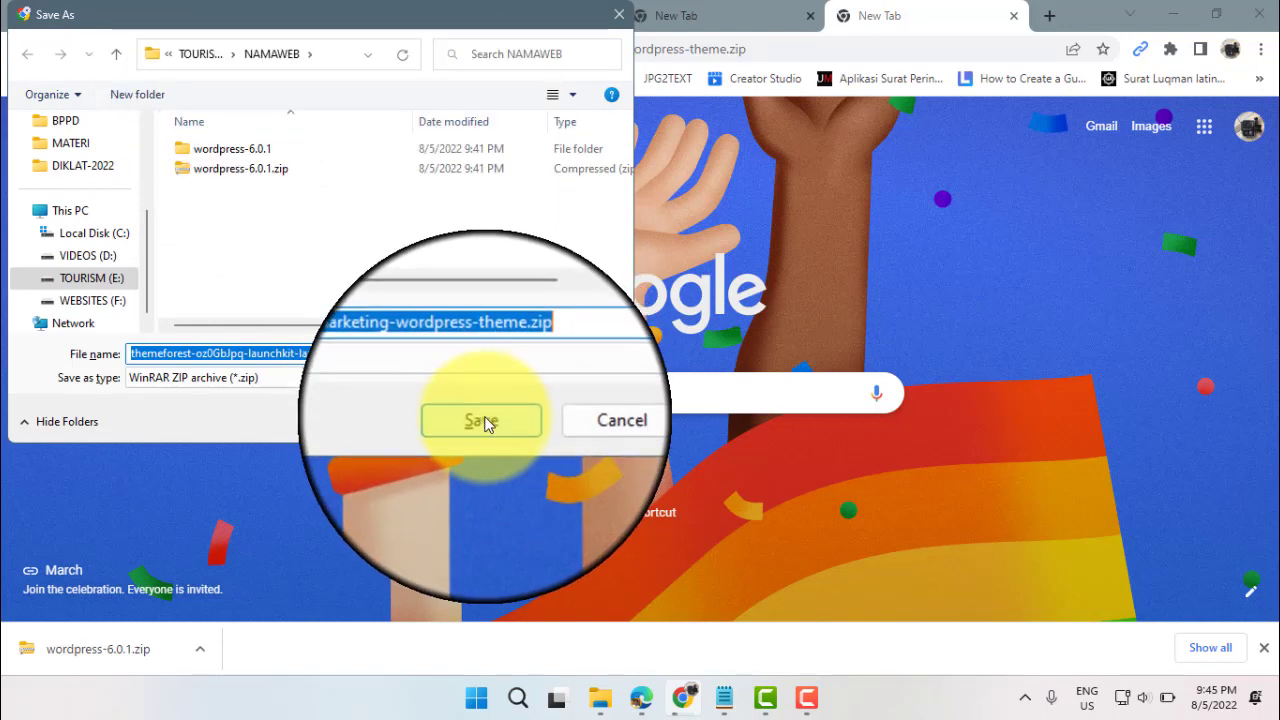
click(484, 422)
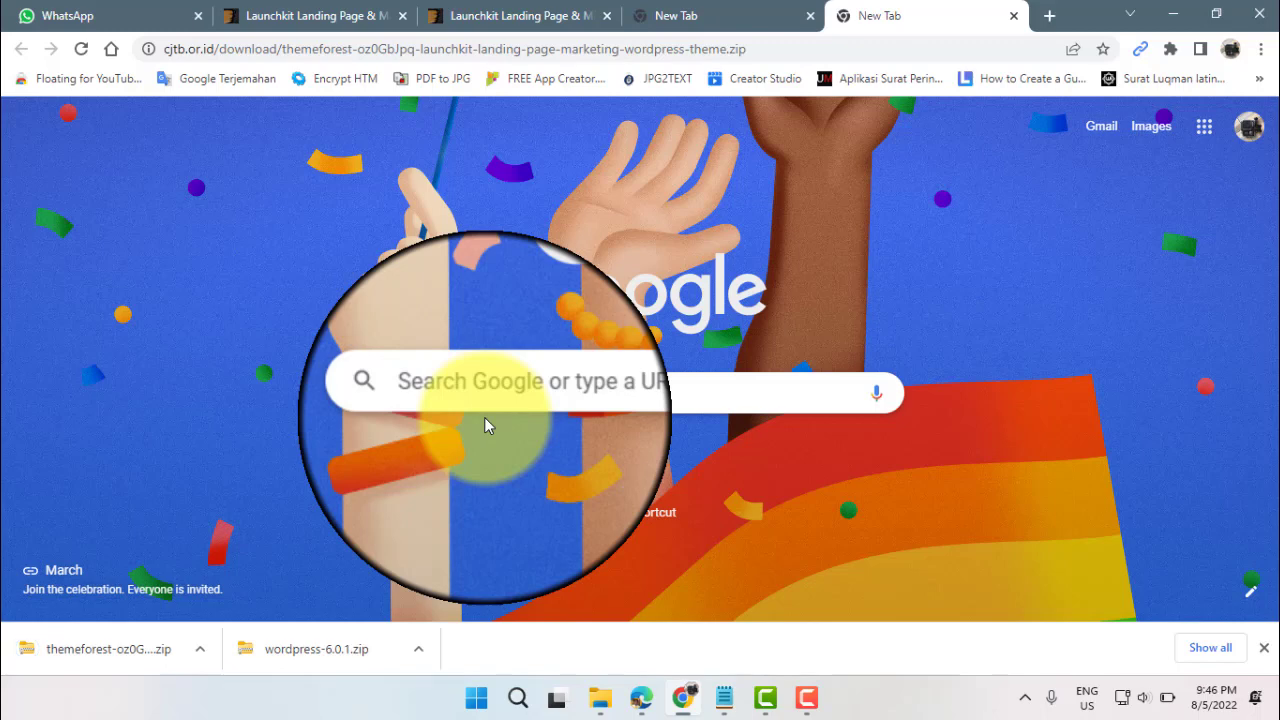
click(597, 704)
Extract the downloaded themeforest Launchkit zip into its suggested folder in NAMAWEB.
click(684, 585)
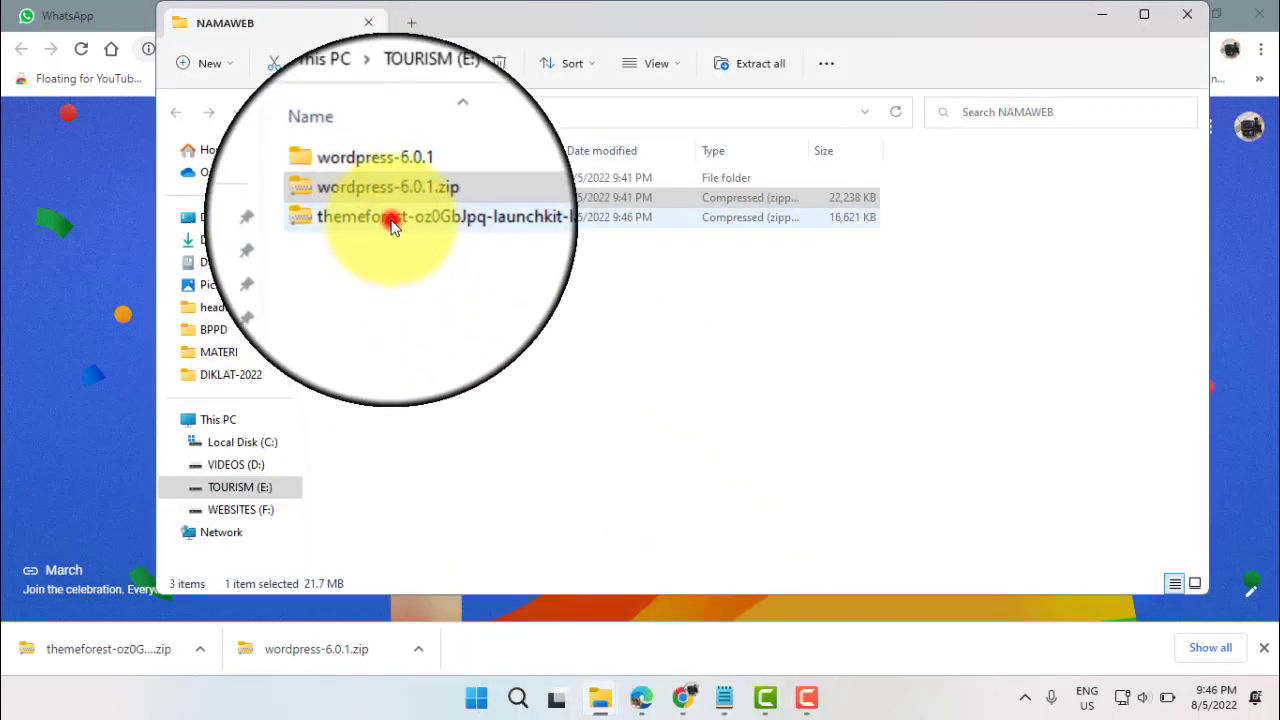
click(390, 220)
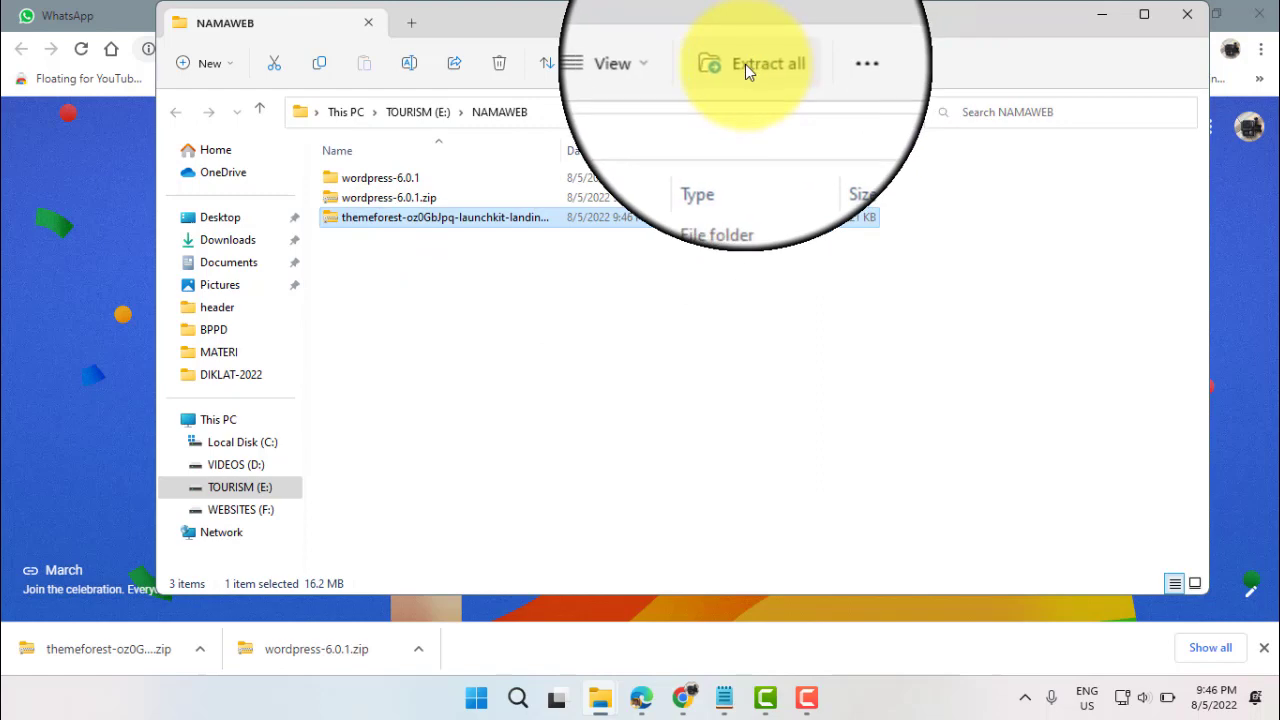
click(745, 64)
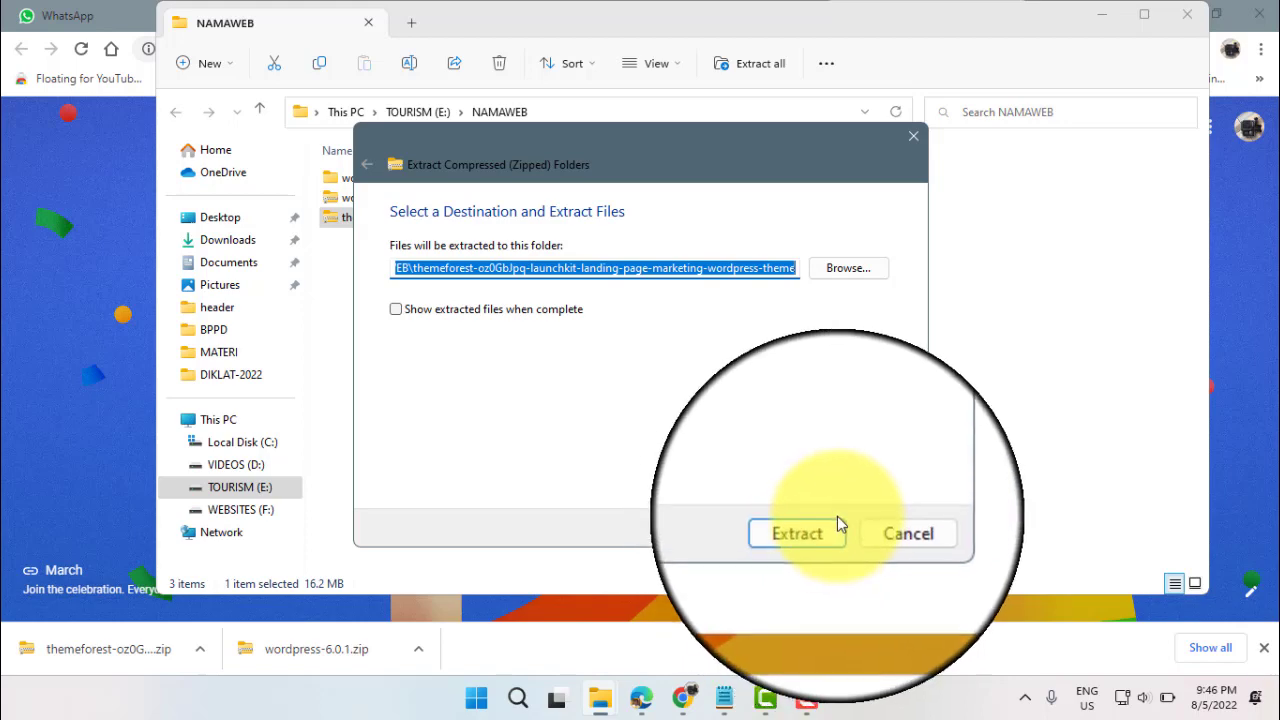
click(884, 532)
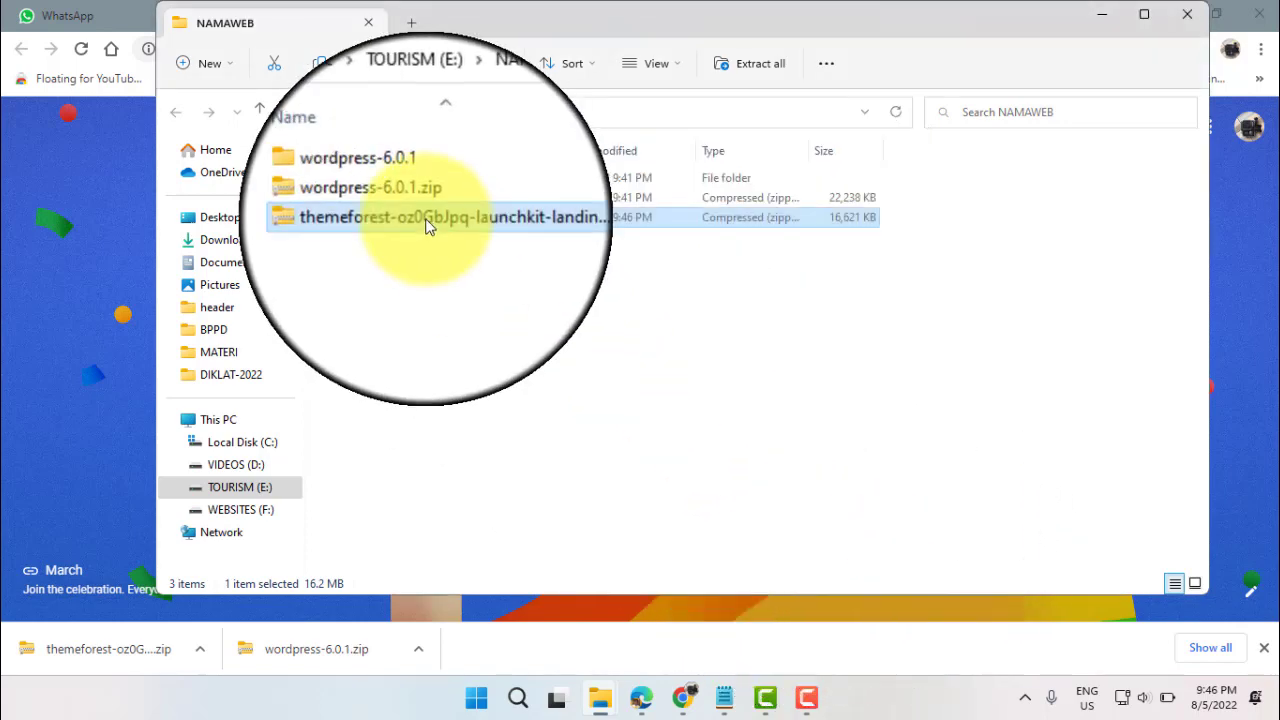
right_click(427, 226)
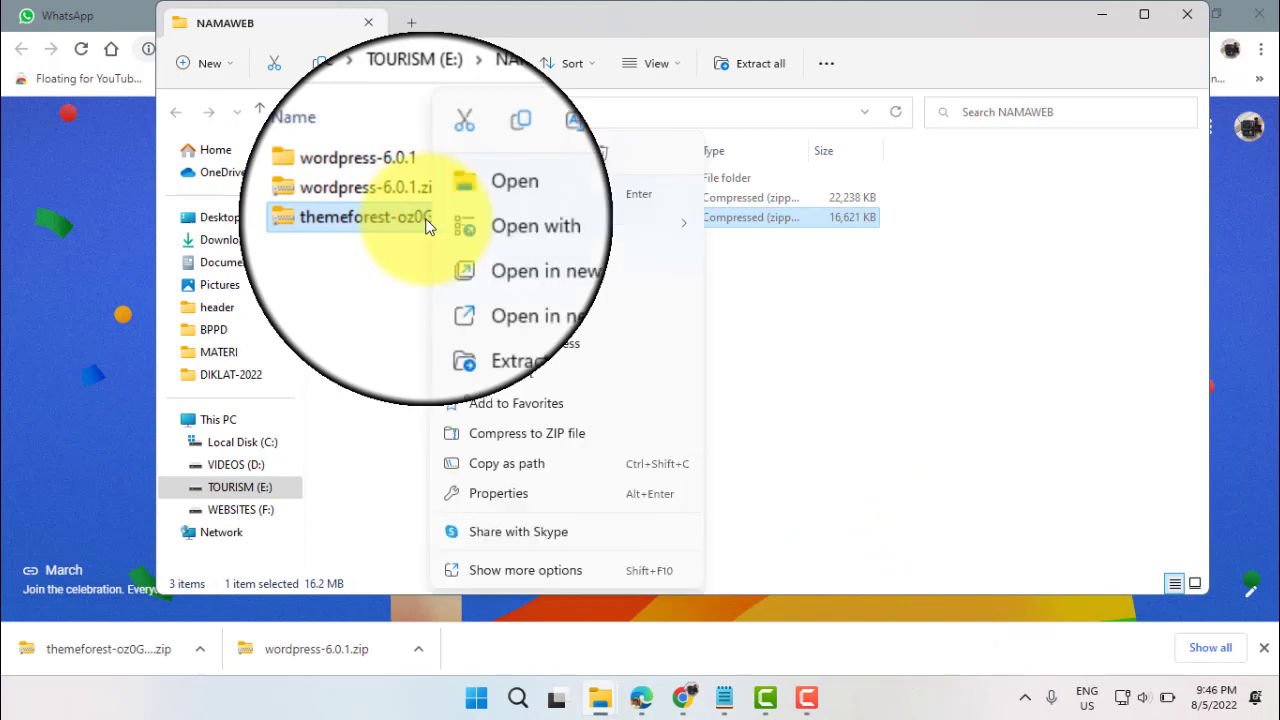
click(490, 318)
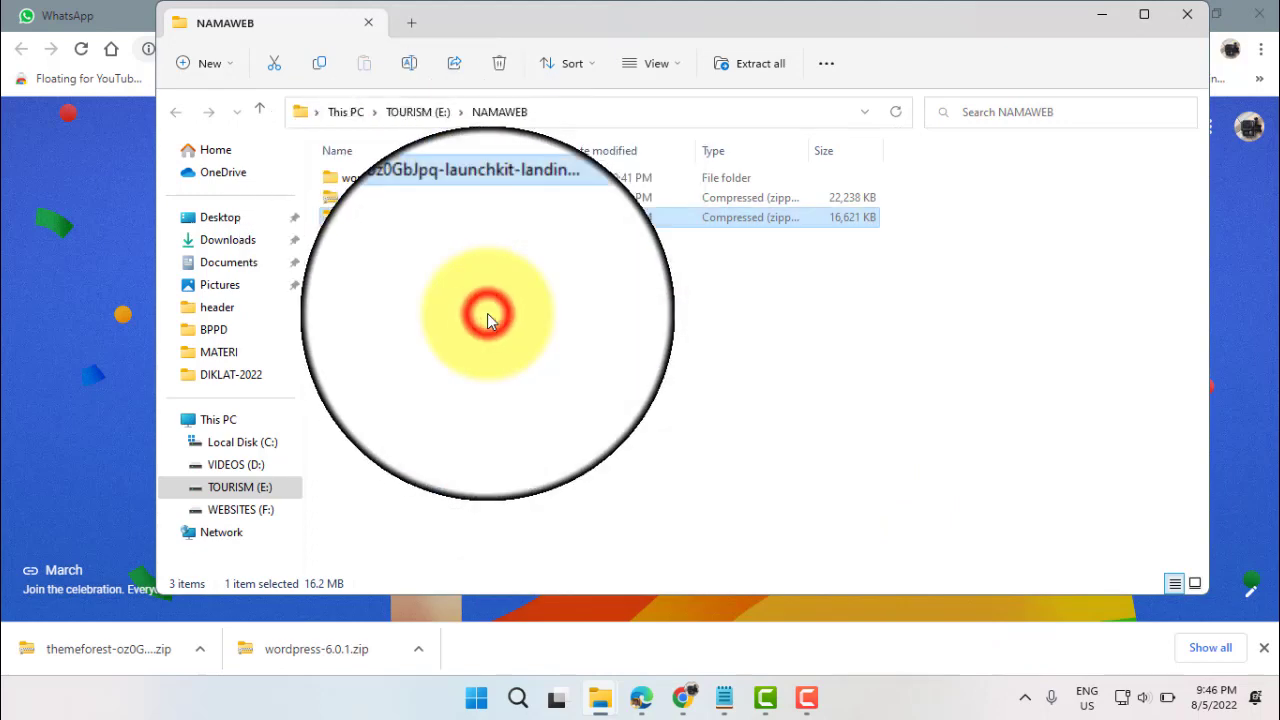
click(811, 531)
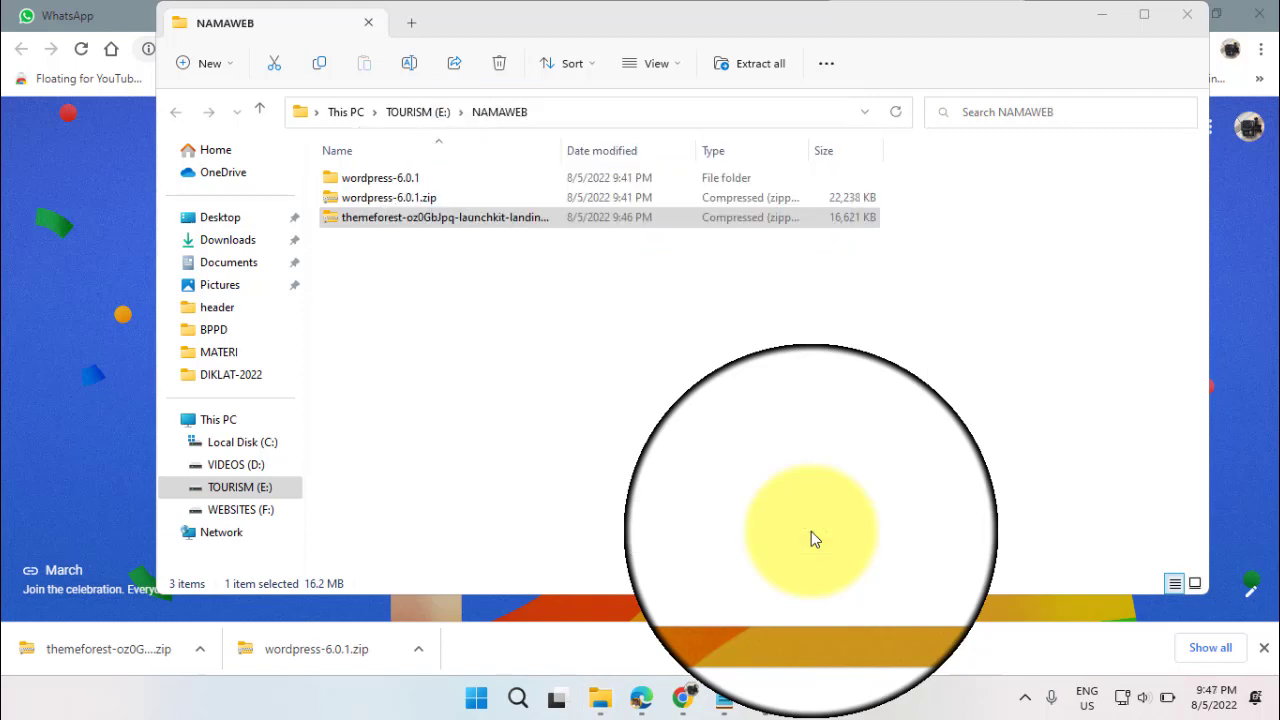
In Link external.txt, move the 'Upload worpress by Filezilla' text onto its own line below 4).
click(724, 698)
click(645, 612)
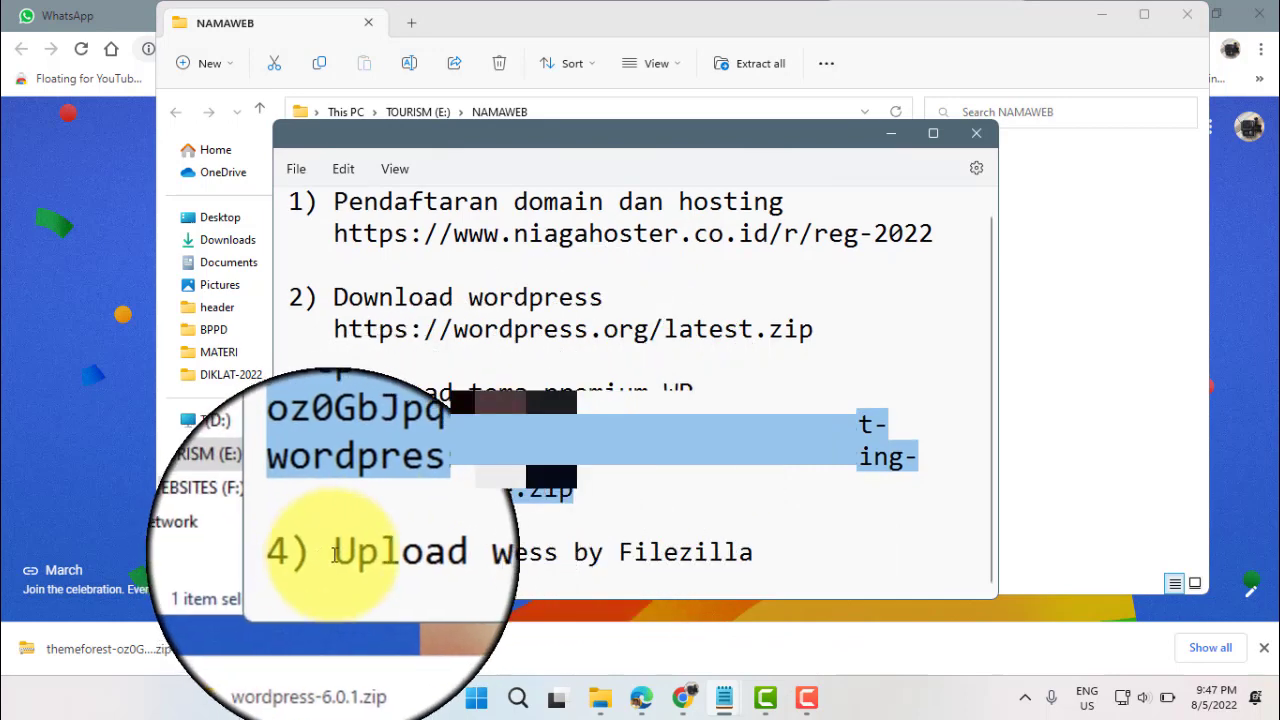
click(335, 552)
drag(380, 557, 757, 569)
click(771, 551)
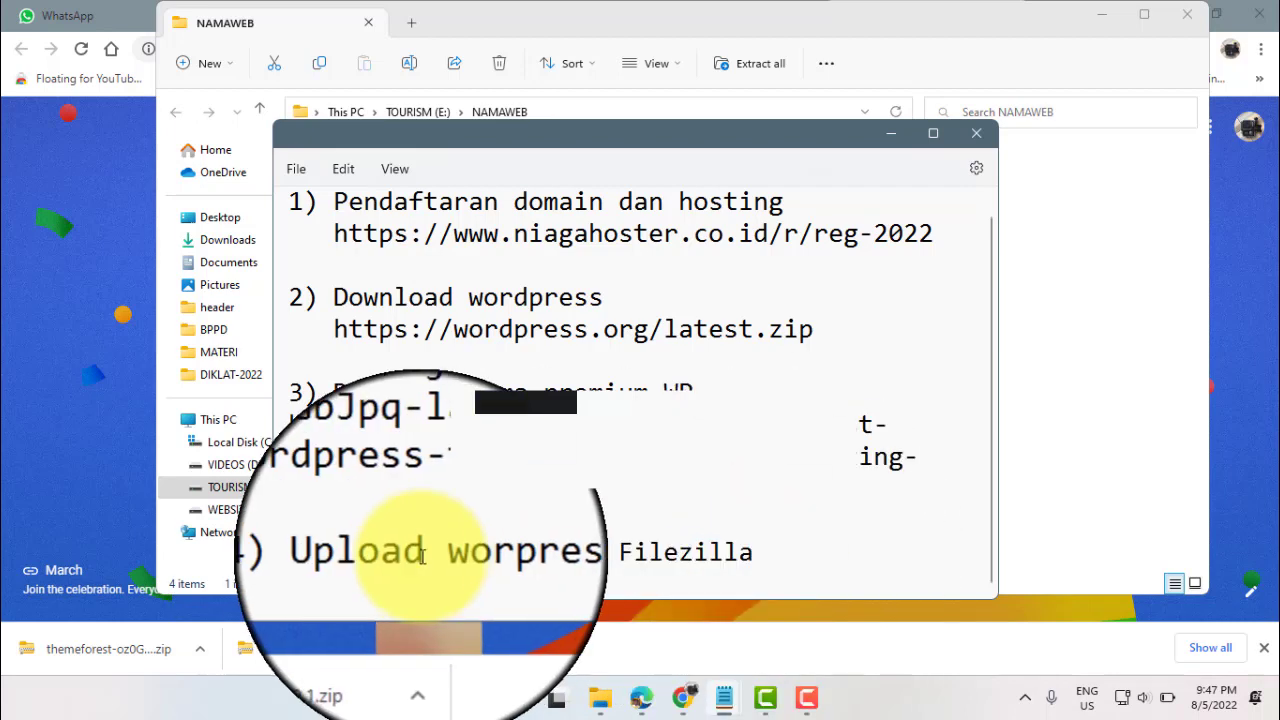
click(335, 552)
key(Return)
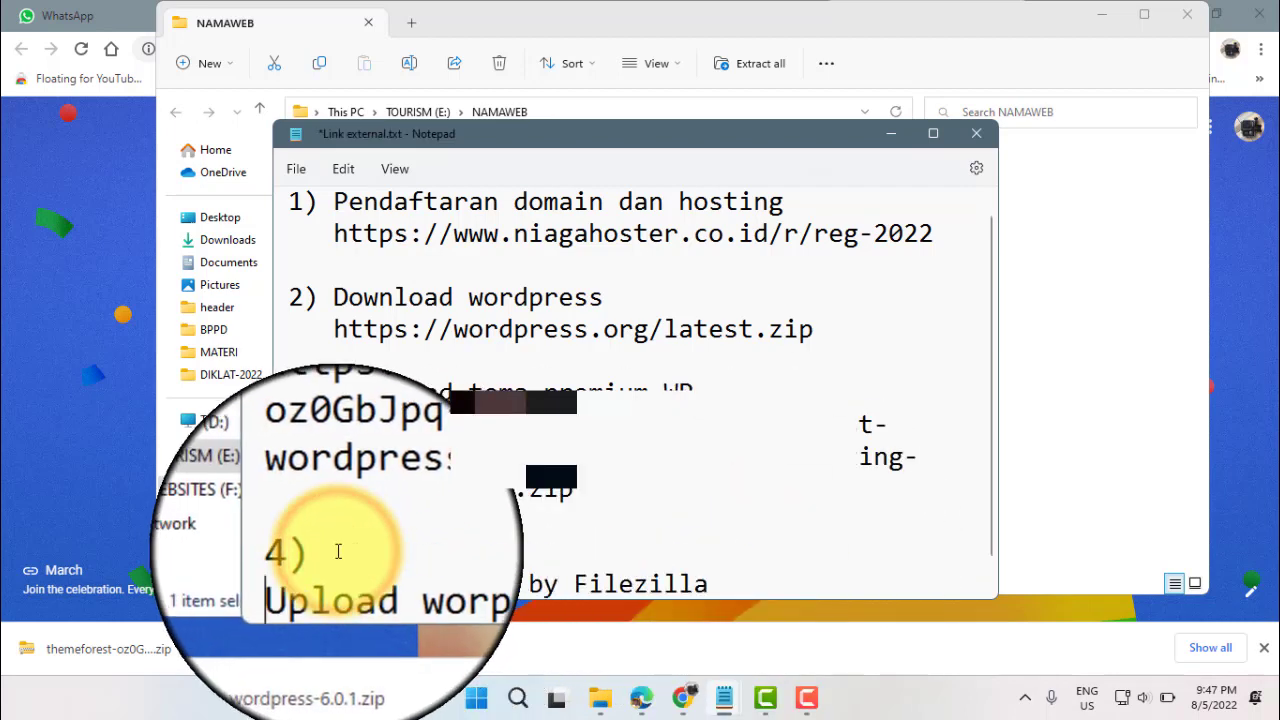
Prefix the 'Upload worpress by Filezilla' line with '5) '.
click(345, 543)
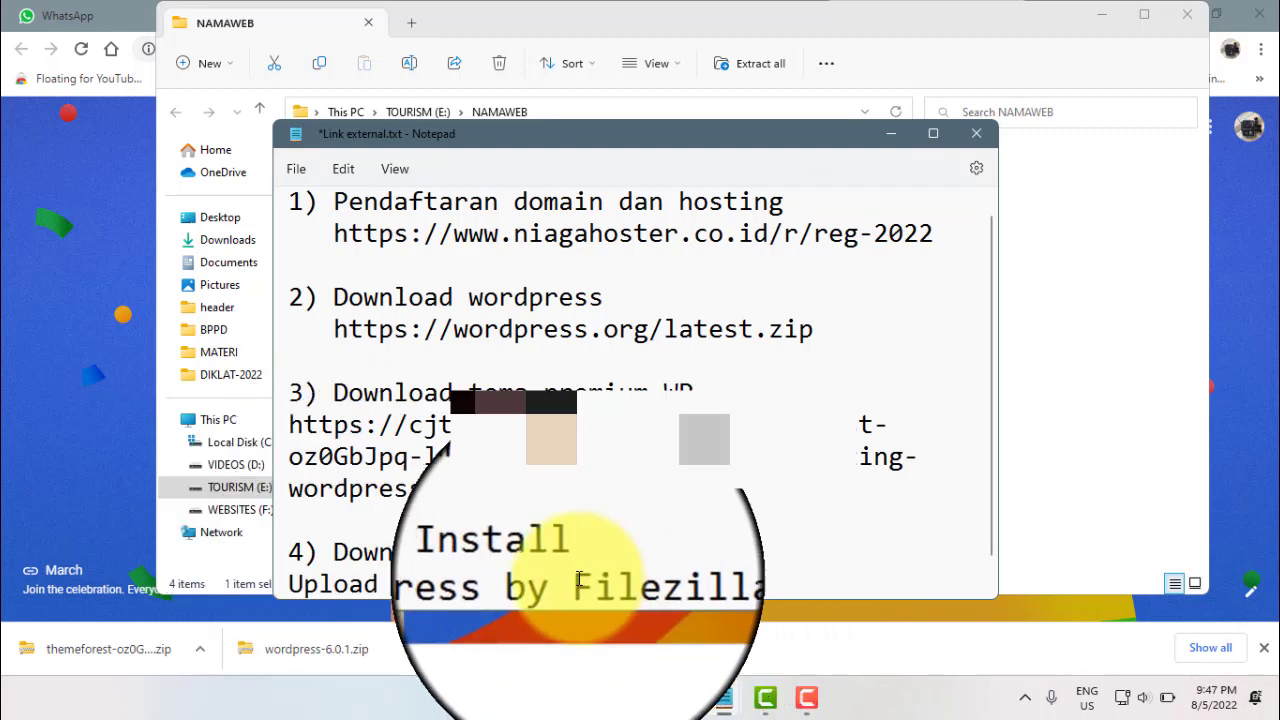
drag(577, 583, 706, 583)
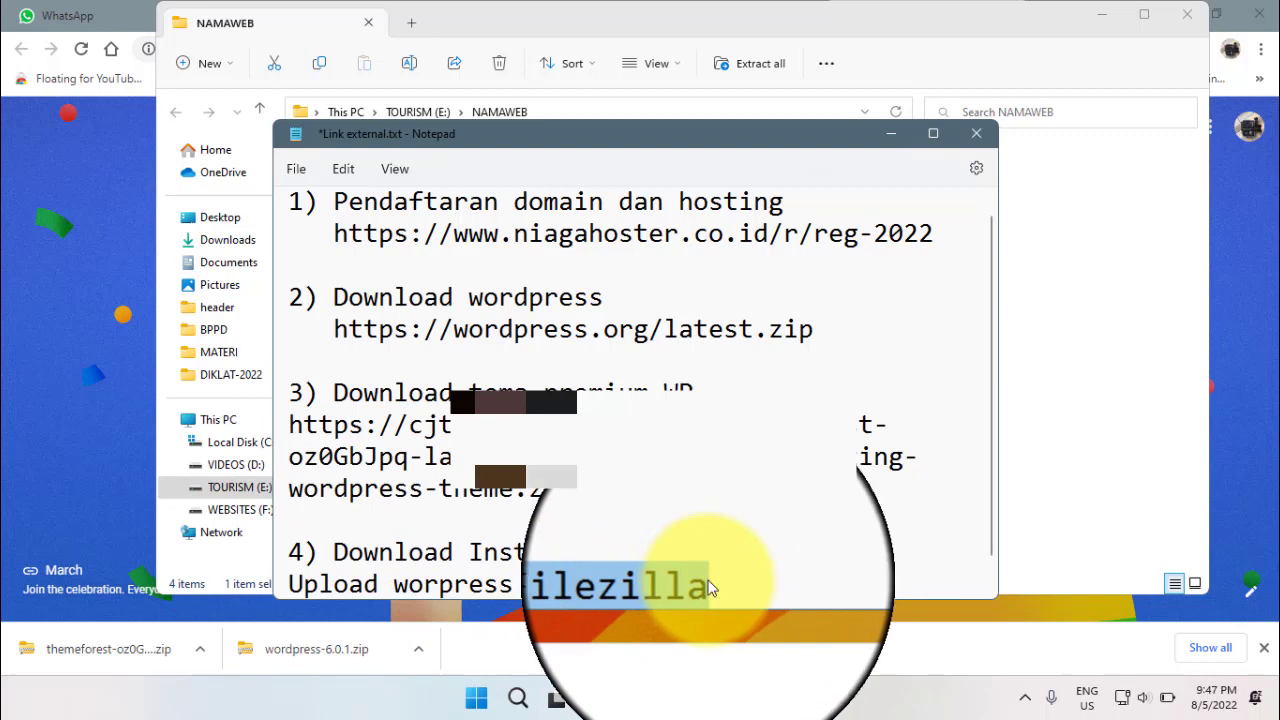
click(631, 548)
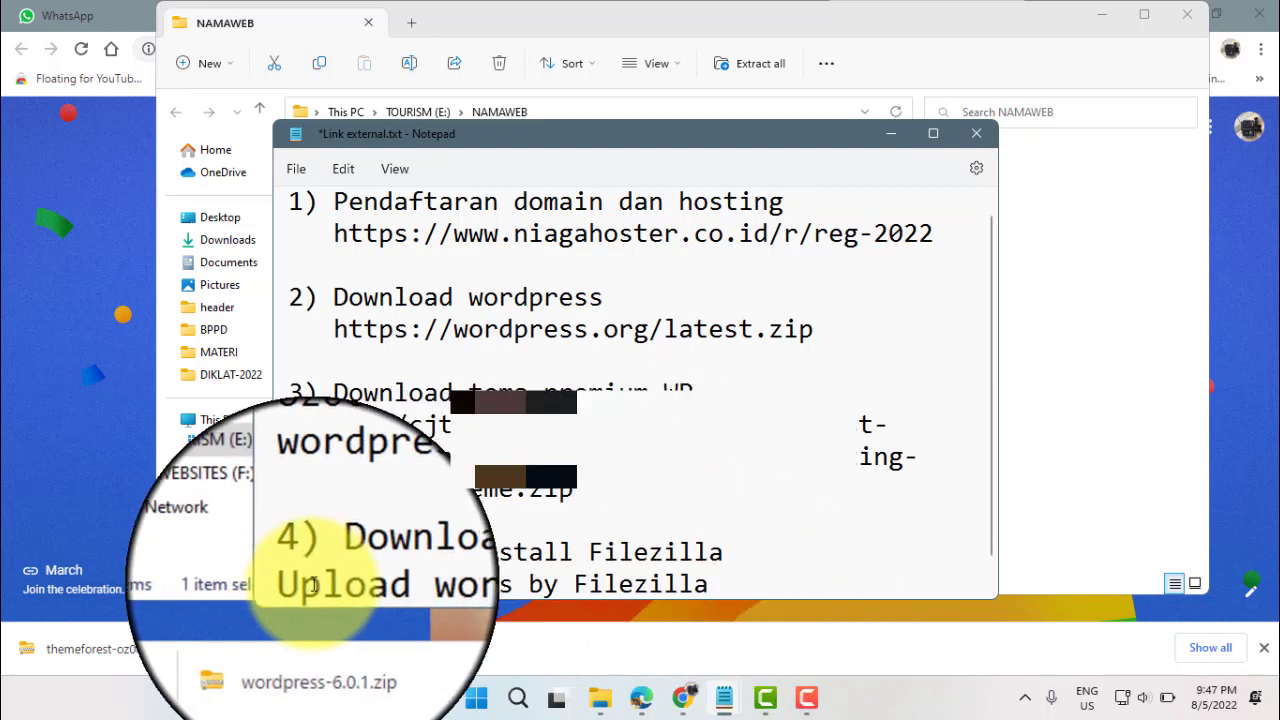
click(295, 584)
text(5)
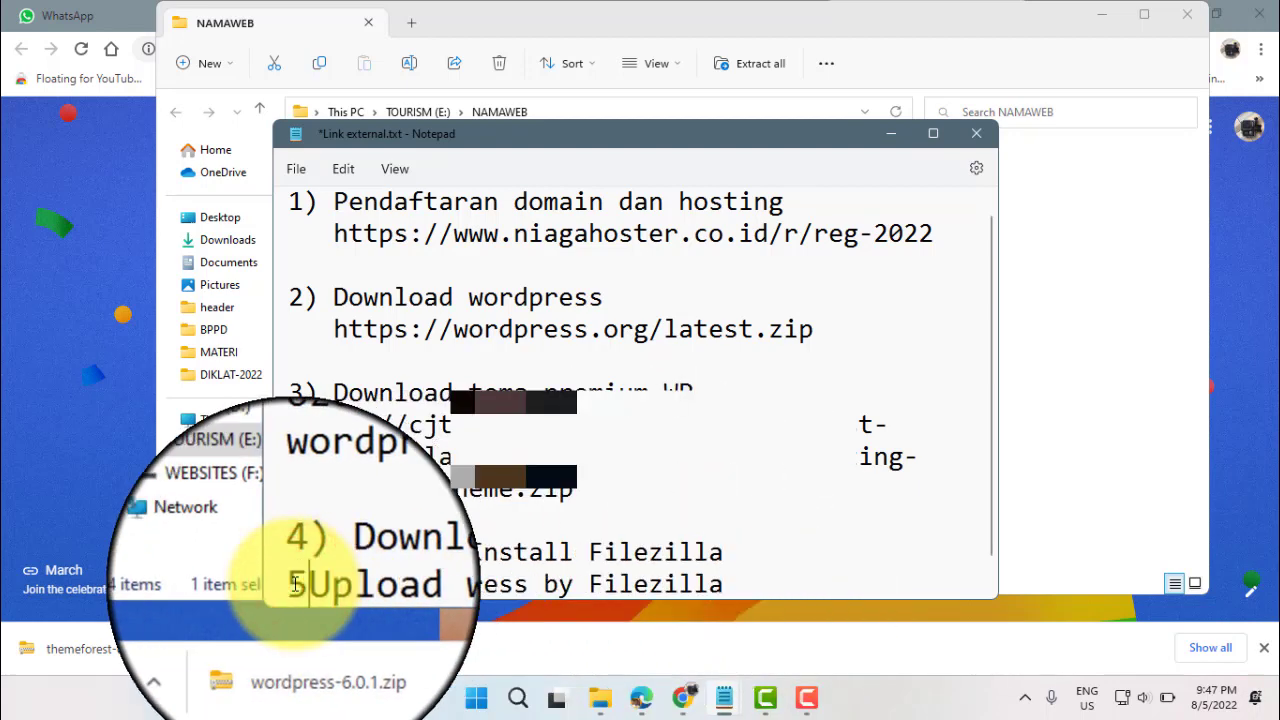
text())
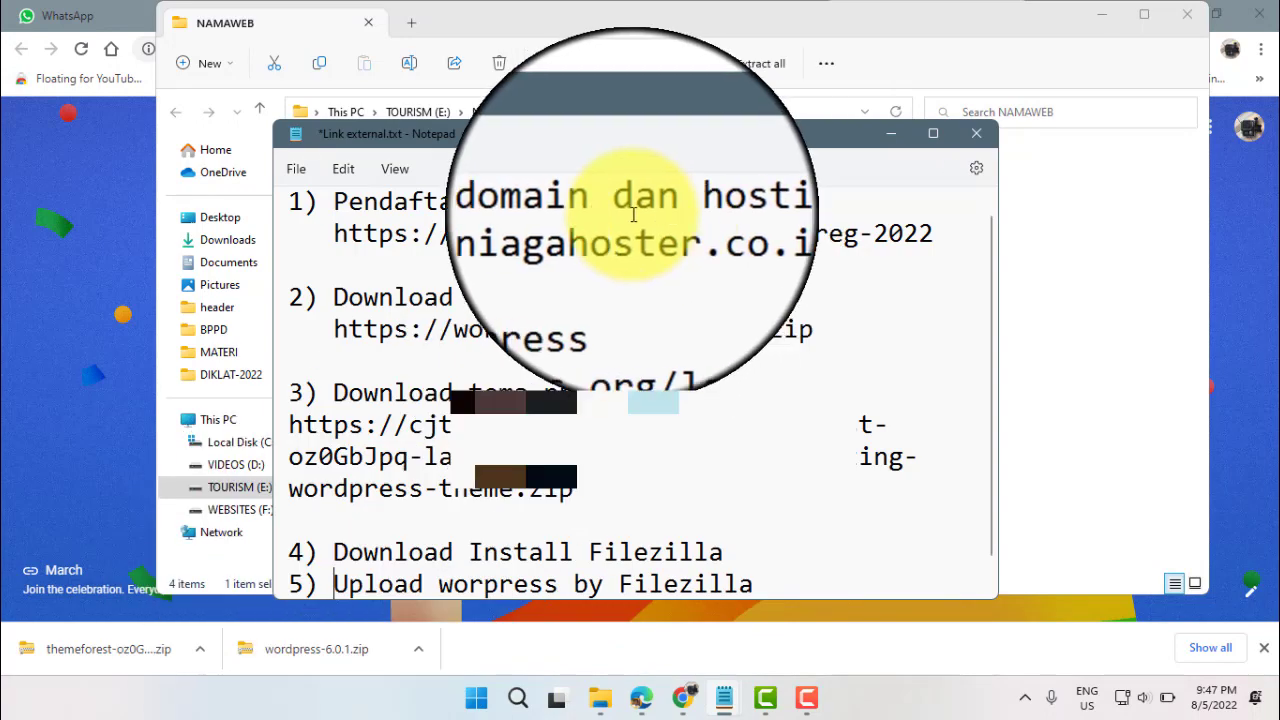
Search for 'Filezilla' from the new tab's address bar and scroll through the results.
click(99, 135)
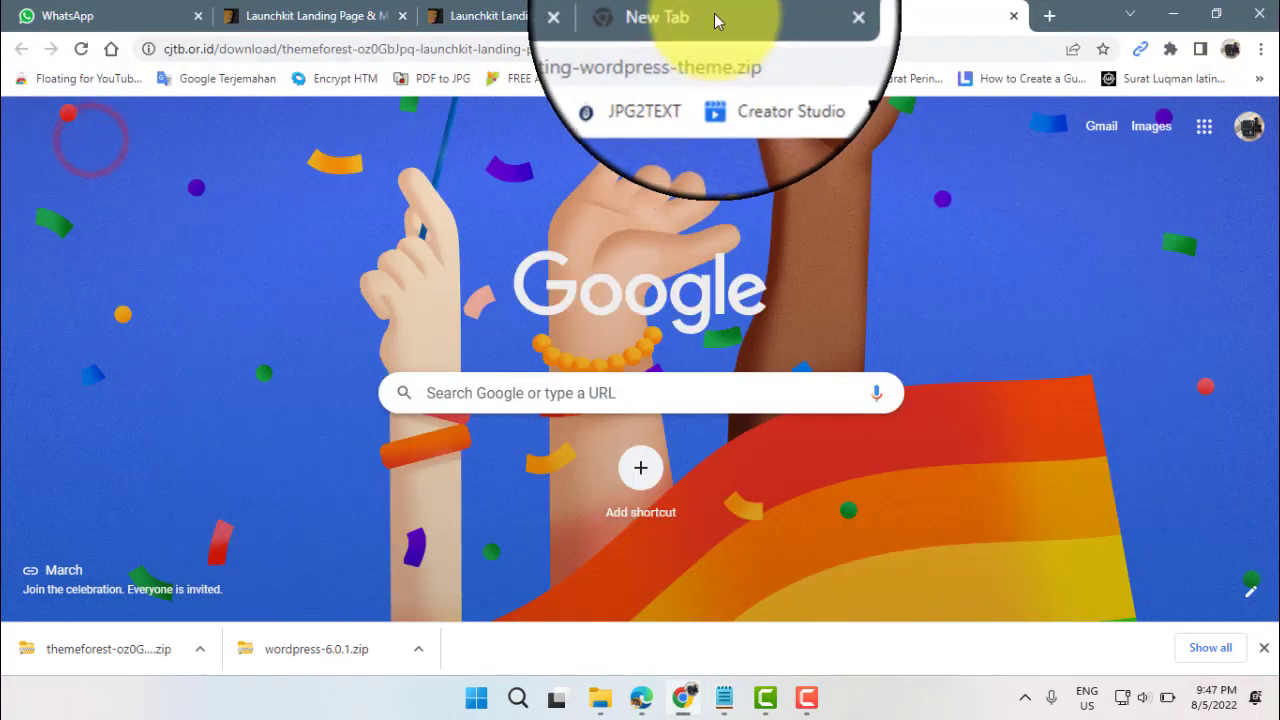
click(700, 15)
click(363, 49)
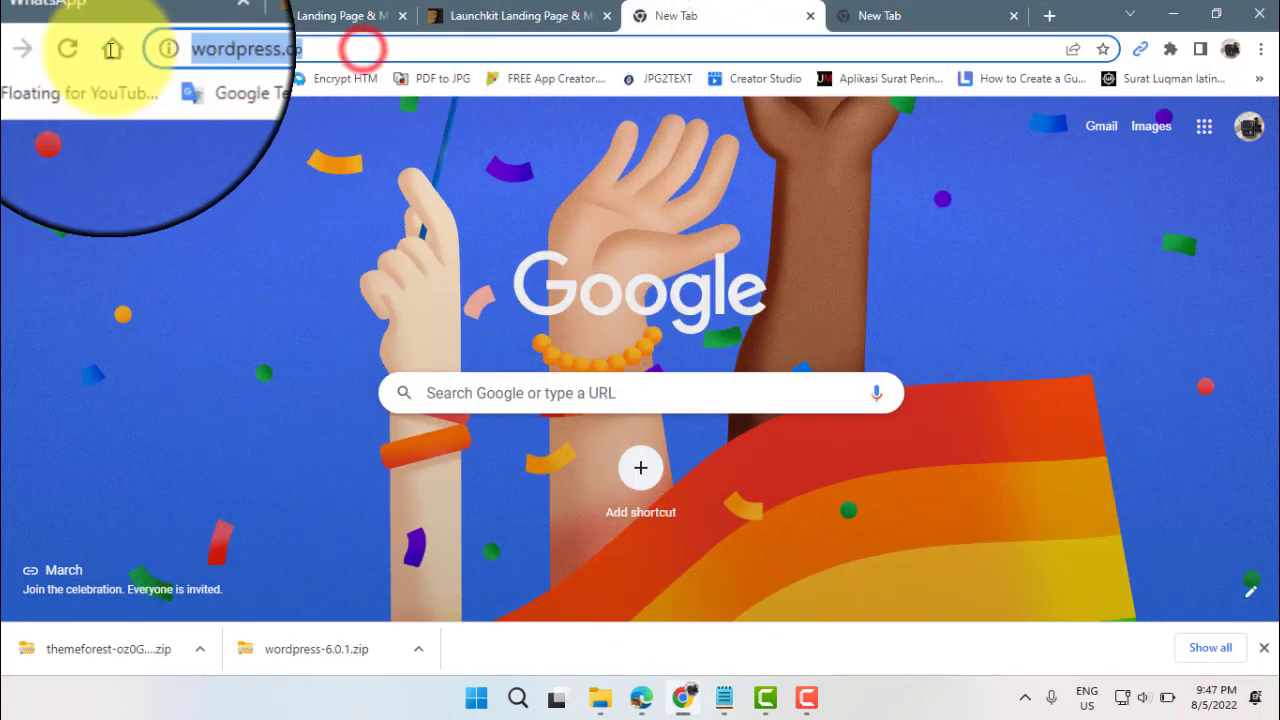
text(Filezilla)
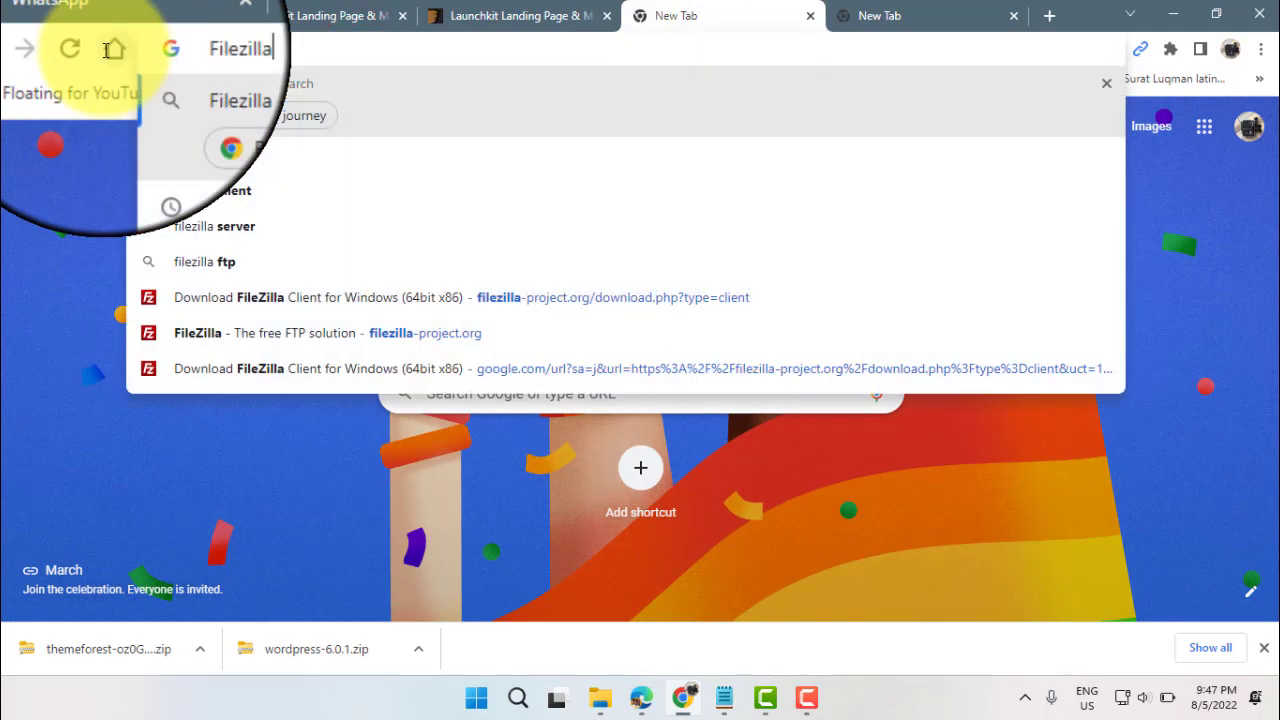
key(Return)
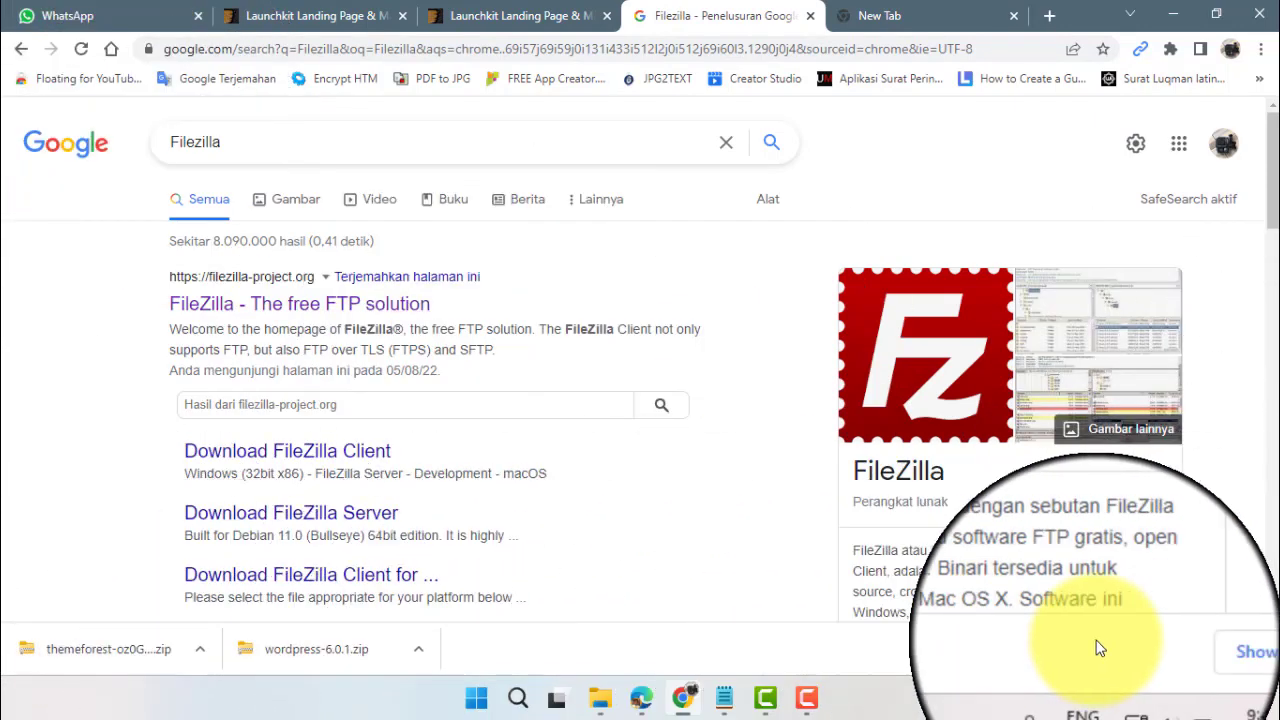
click(1262, 649)
scroll(395, 440, down, 2)
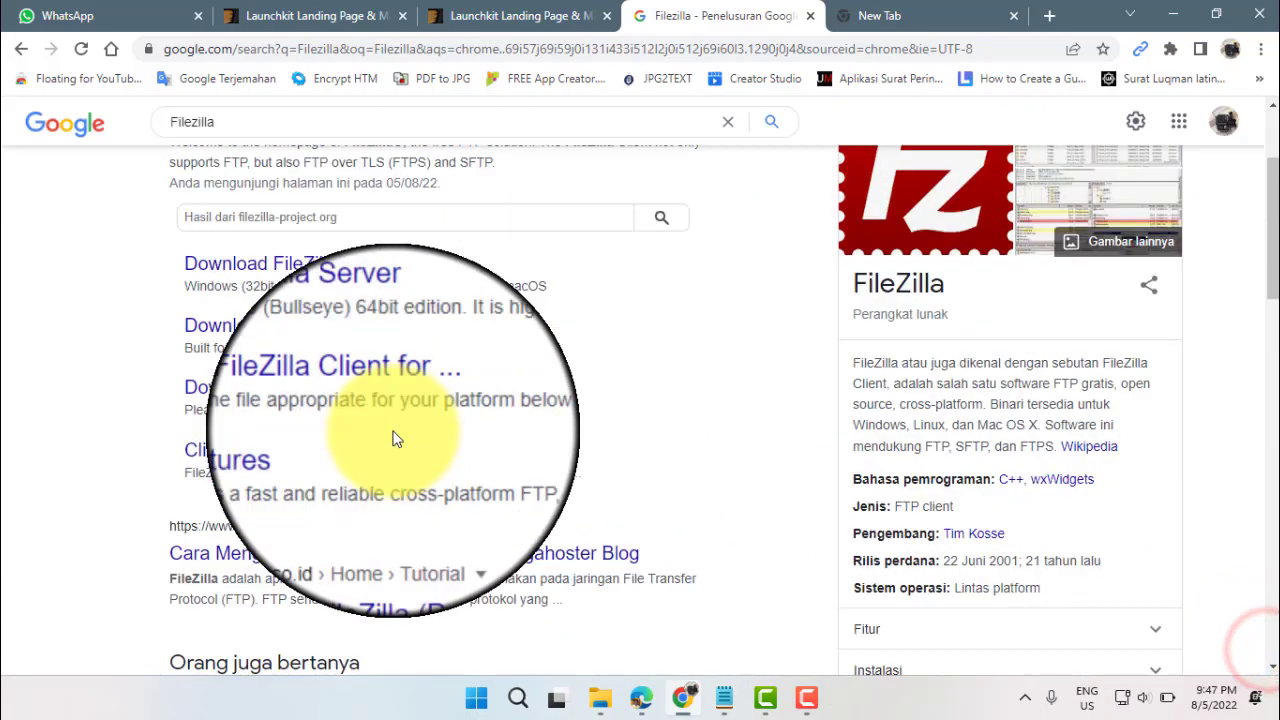
scroll(395, 440, down, 2)
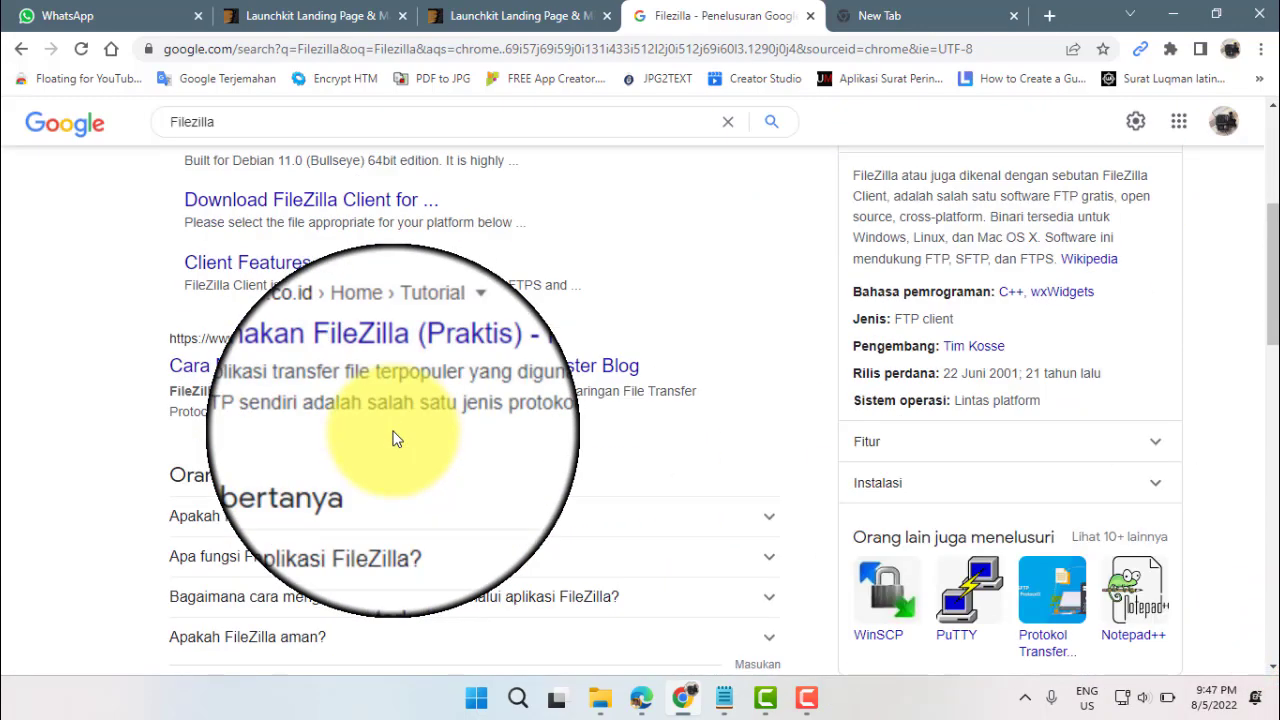
scroll(395, 440, up, 3)
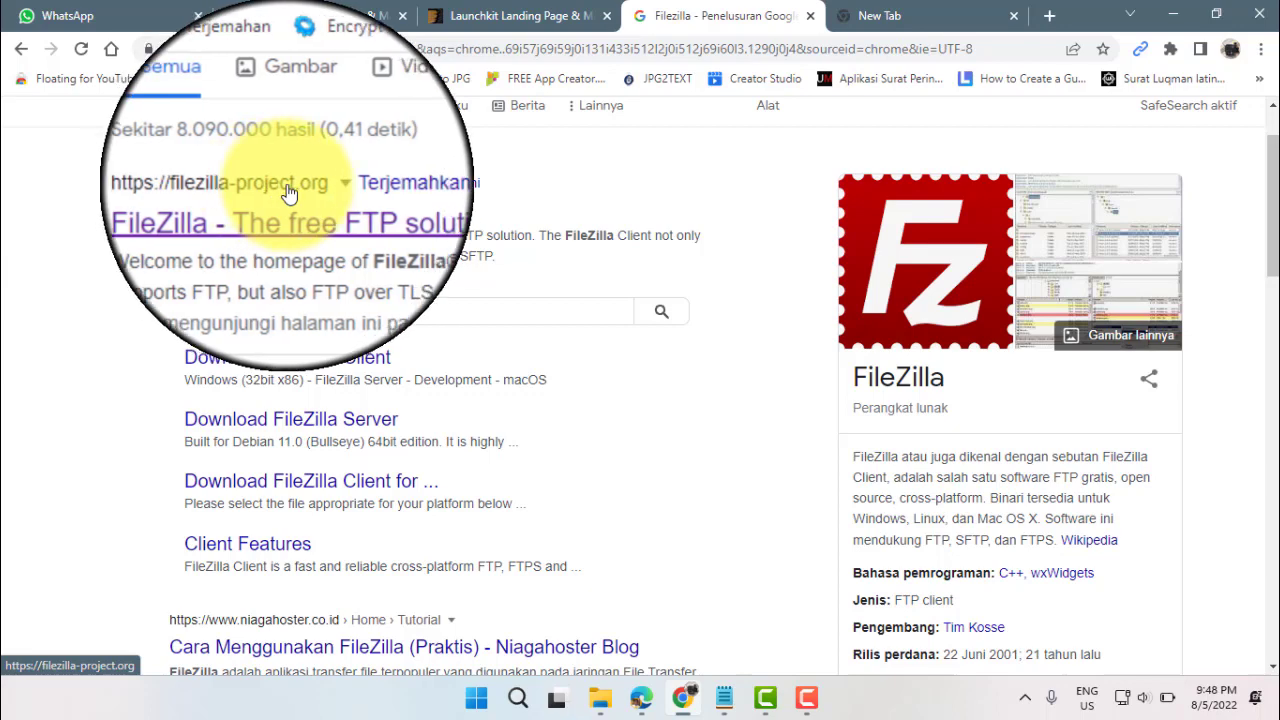
Download the free FileZilla Client 3.60.2 Windows 64-bit installer from filezilla-project.org.
click(205, 220)
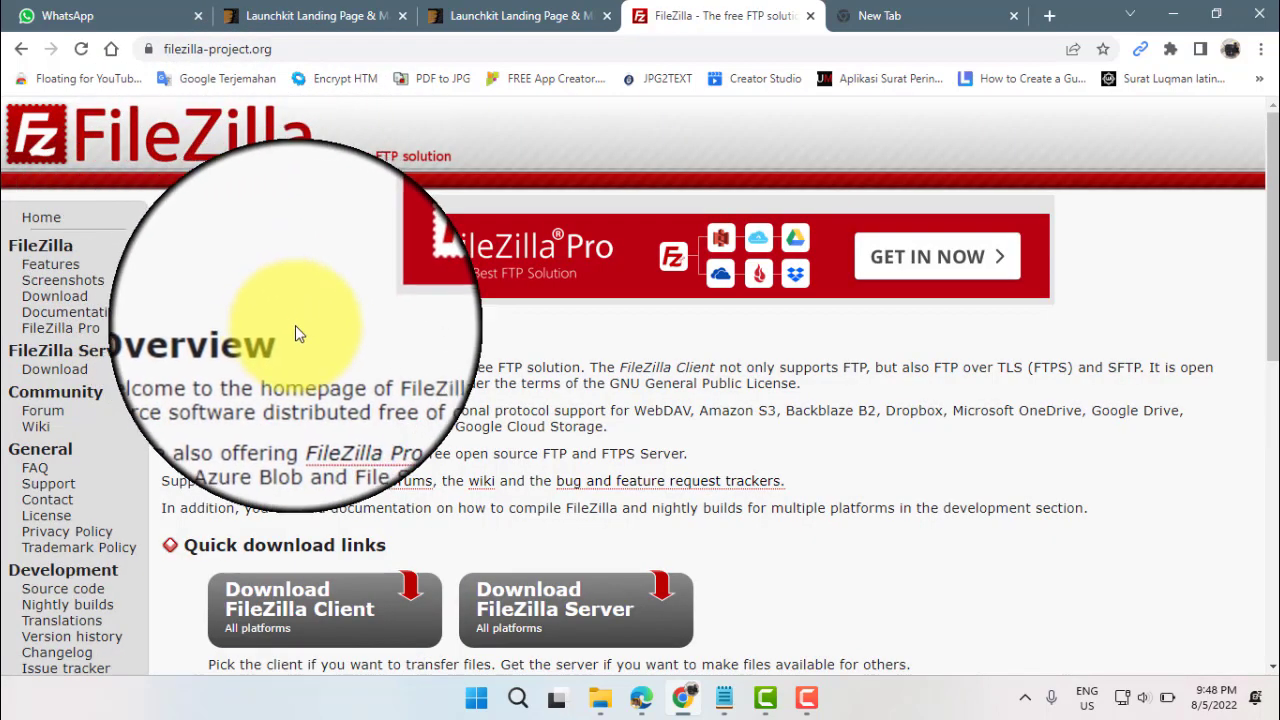
scroll(298, 328, down, 2)
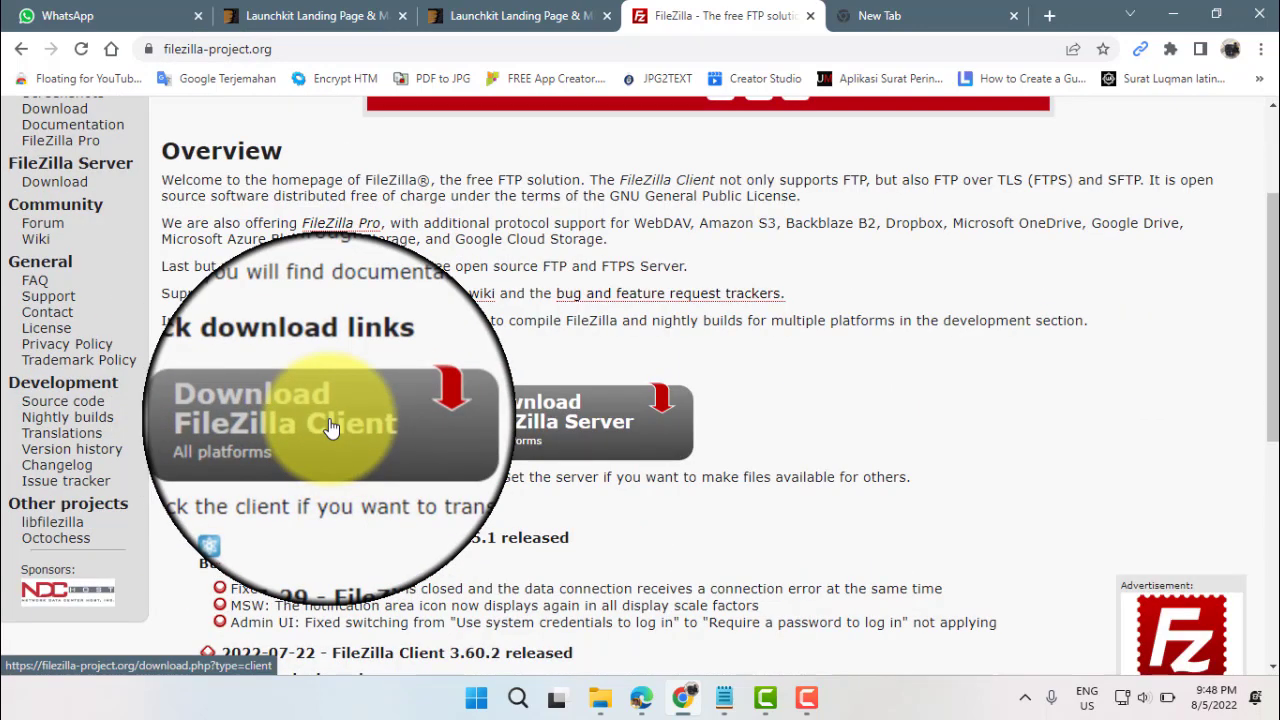
click(330, 428)
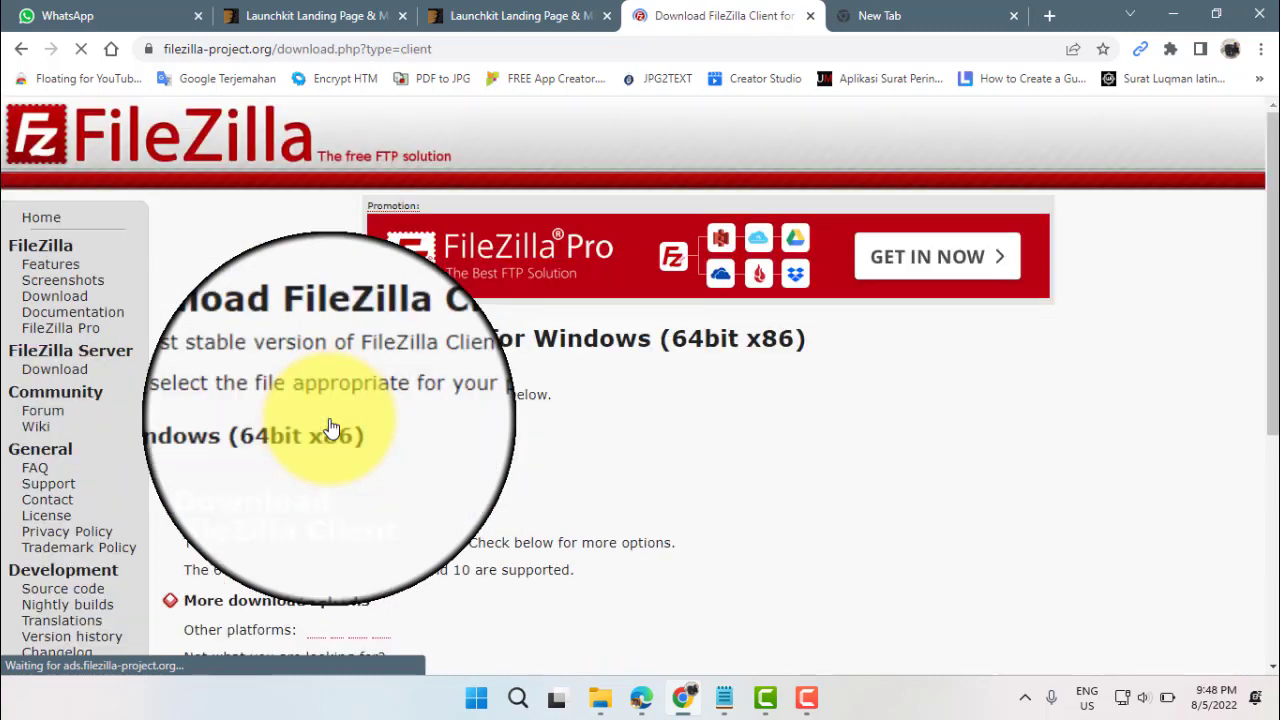
scroll(388, 374, down, 2)
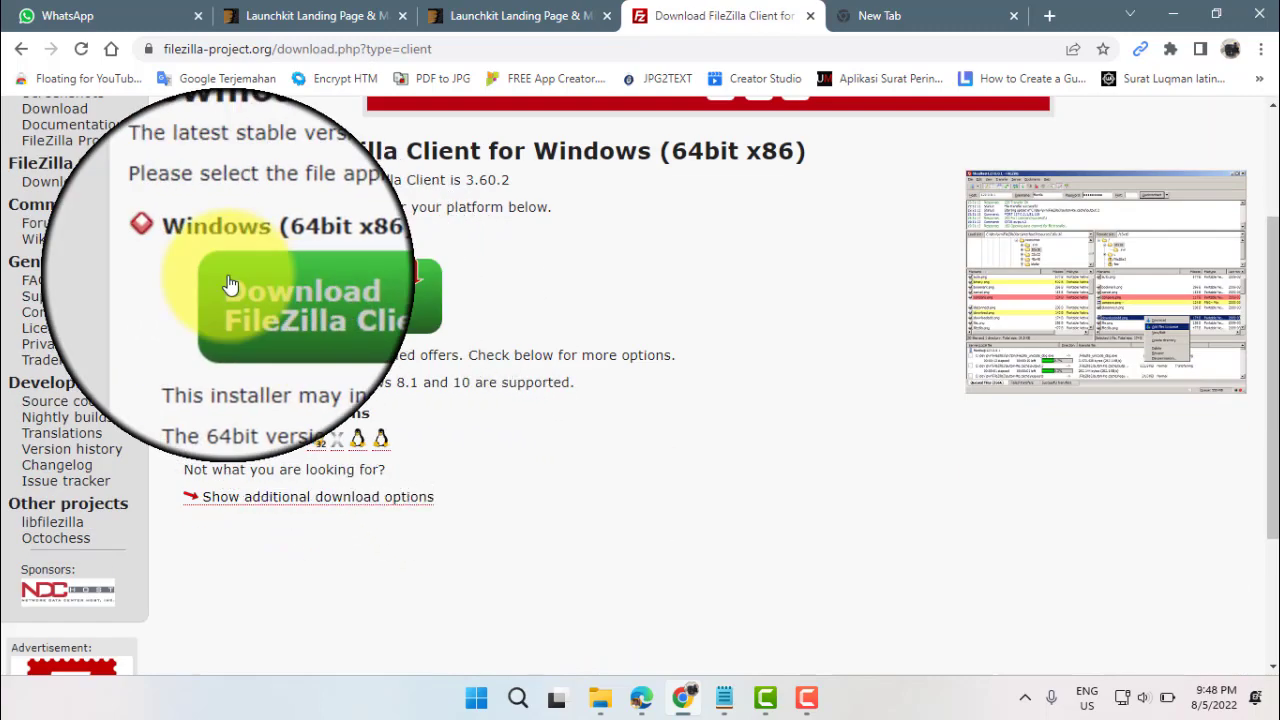
click(297, 313)
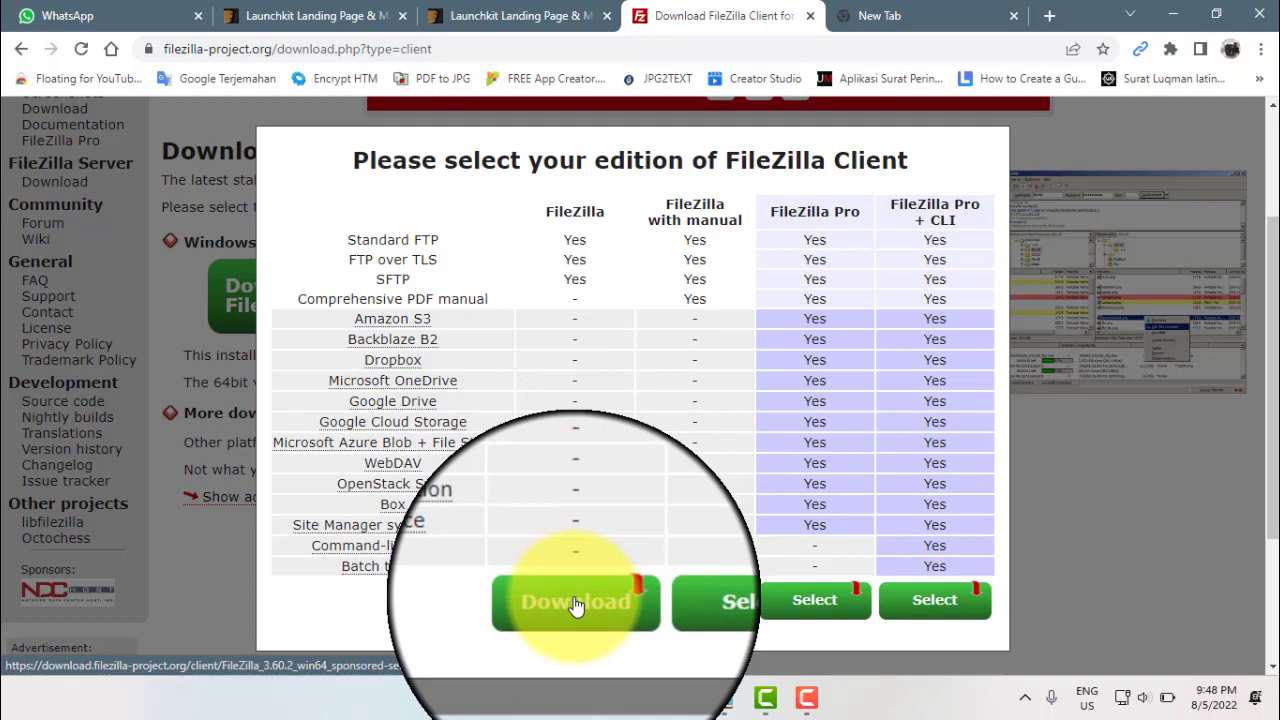
click(575, 603)
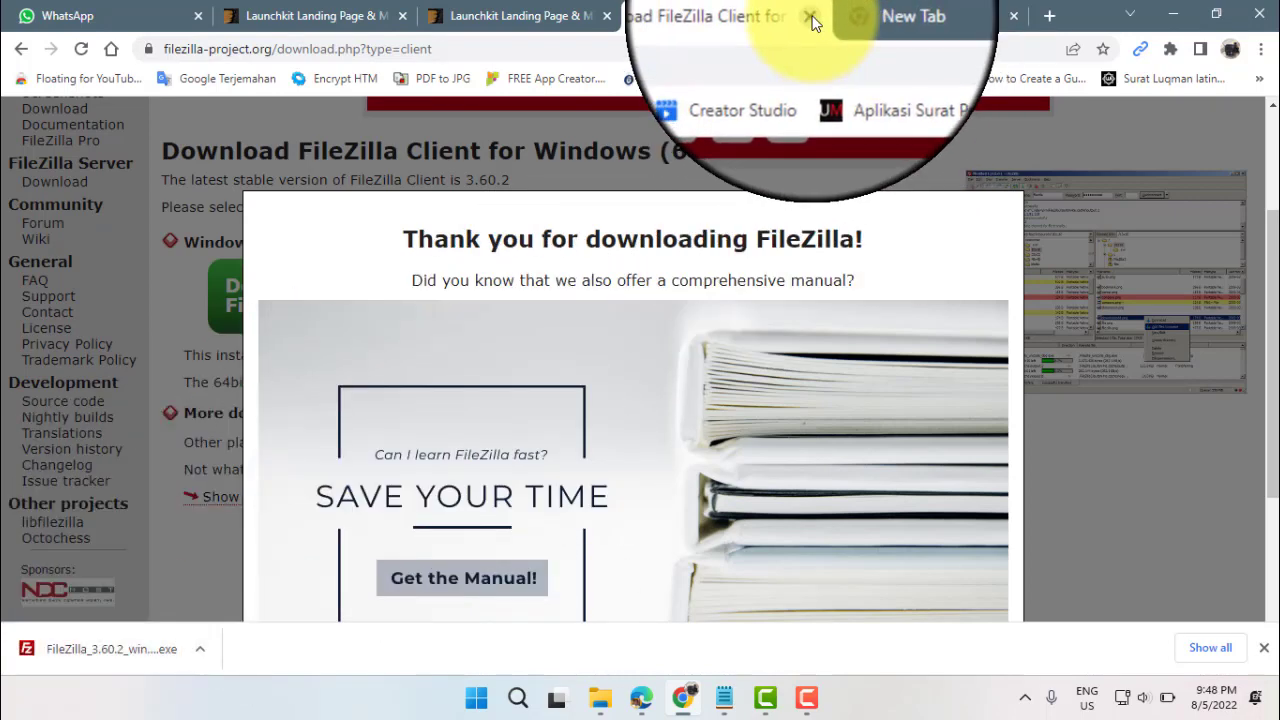
click(812, 18)
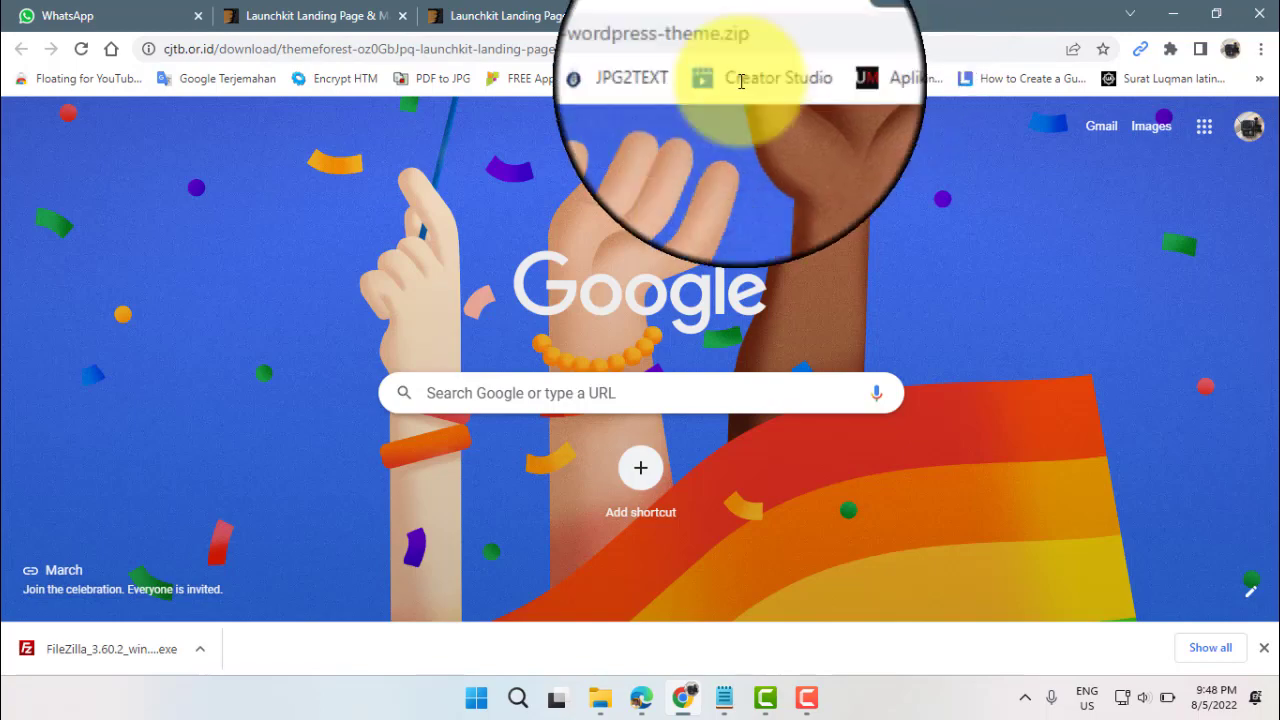
Run the downloaded FileZilla 3.60.2 setup from NAMAWEB as administrator.
click(600, 695)
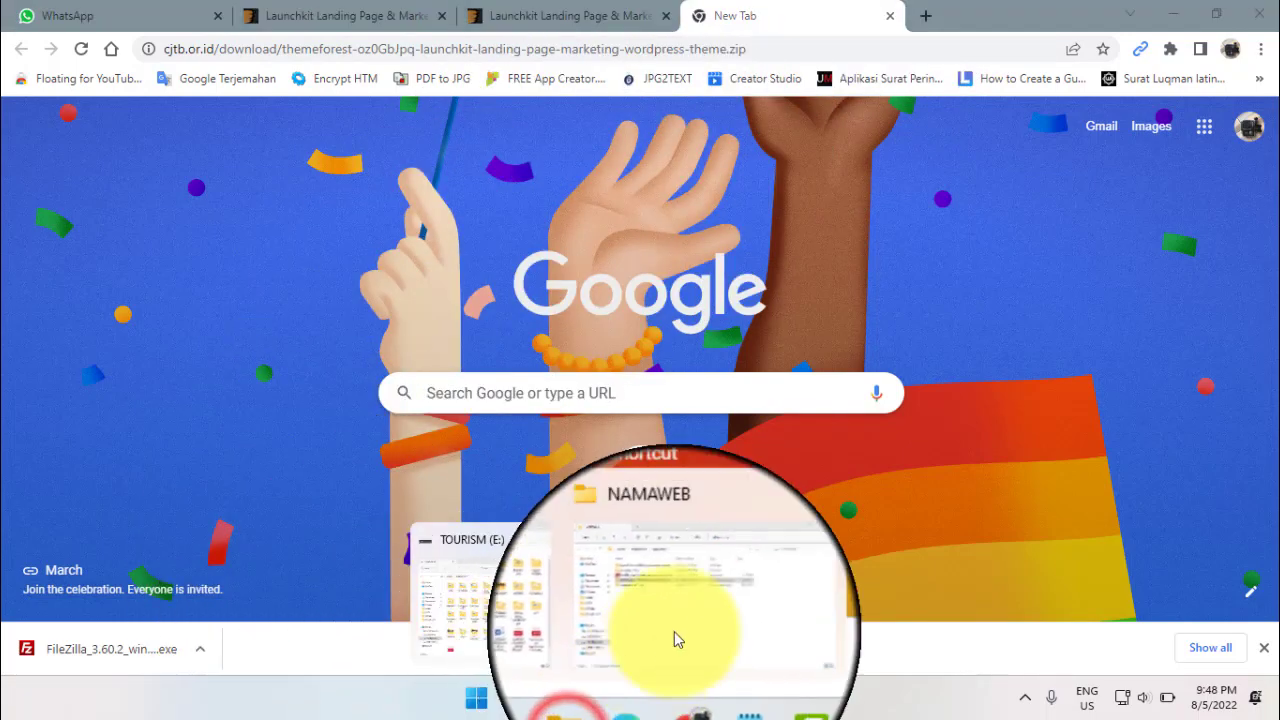
click(698, 599)
click(395, 217)
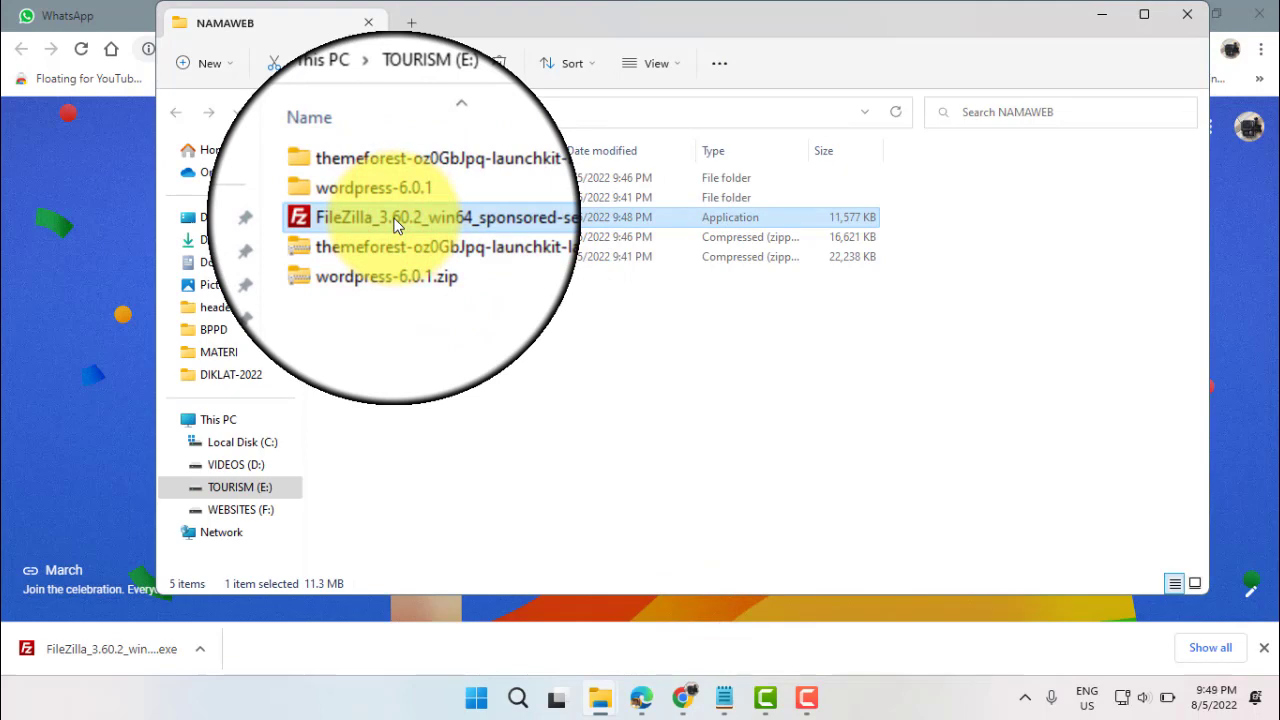
right_click(395, 224)
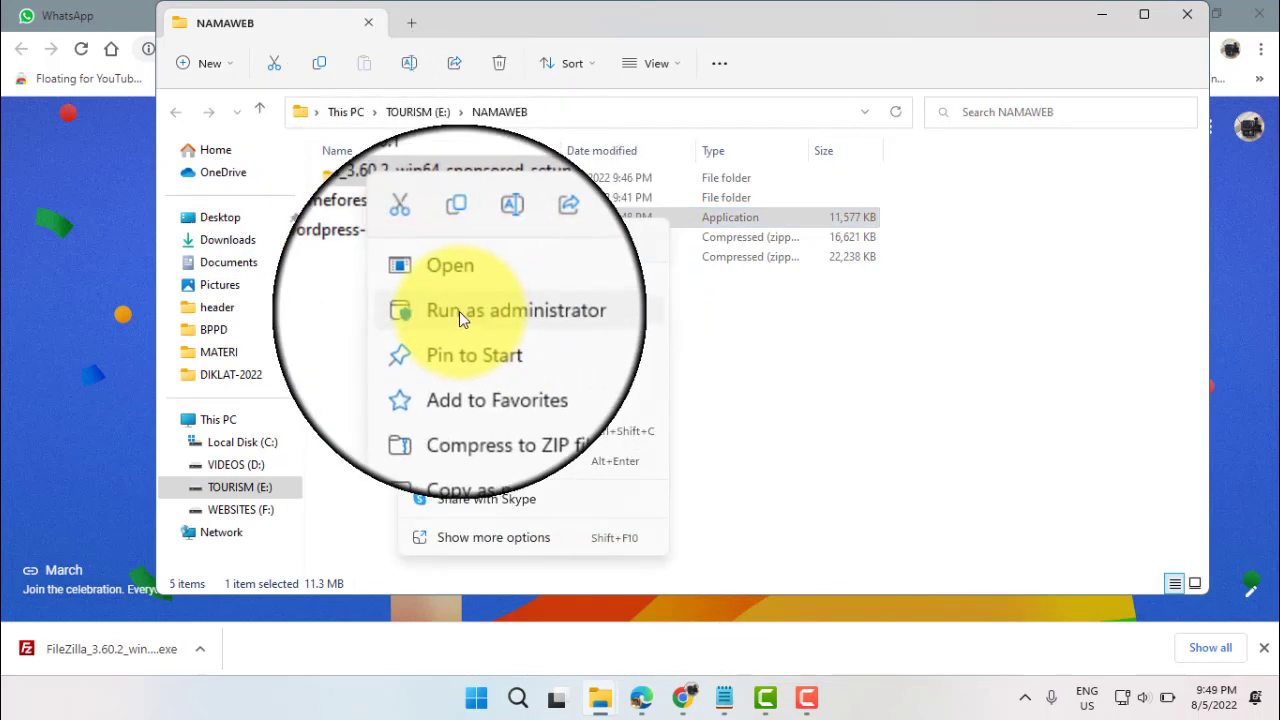
click(459, 311)
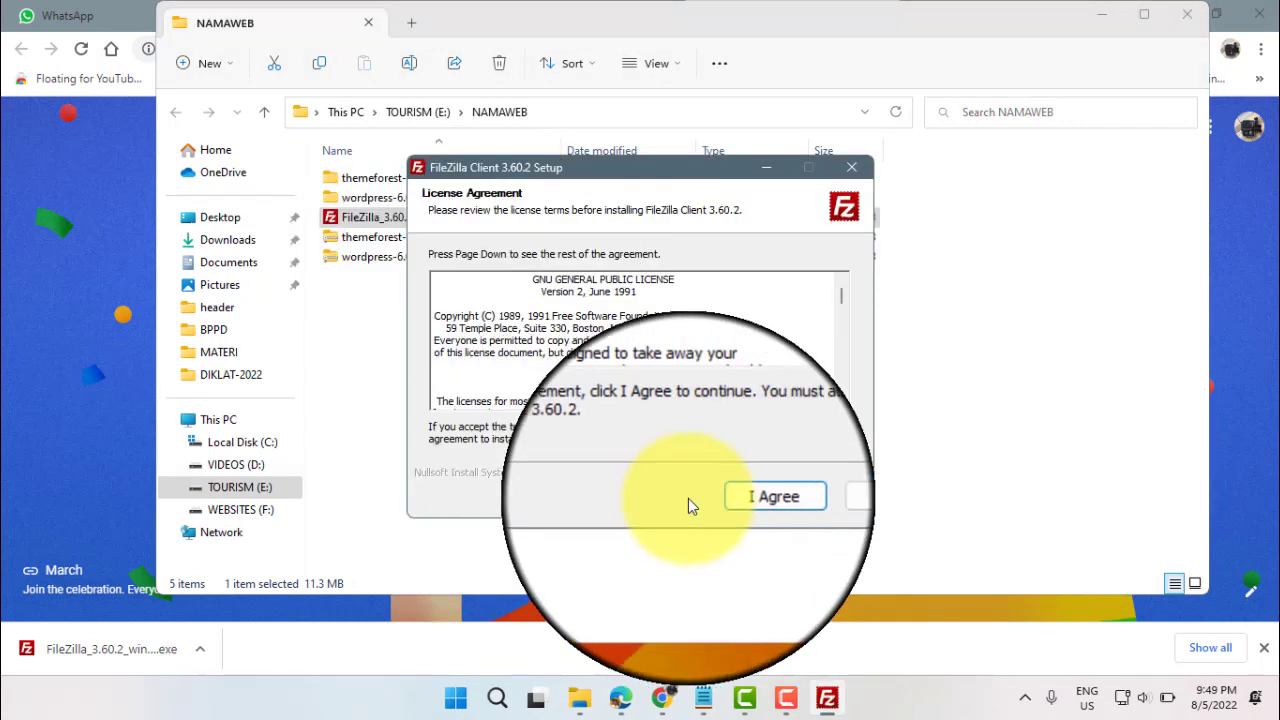
Accept the licence and install for all users with default components, folder and shortcuts.
click(748, 497)
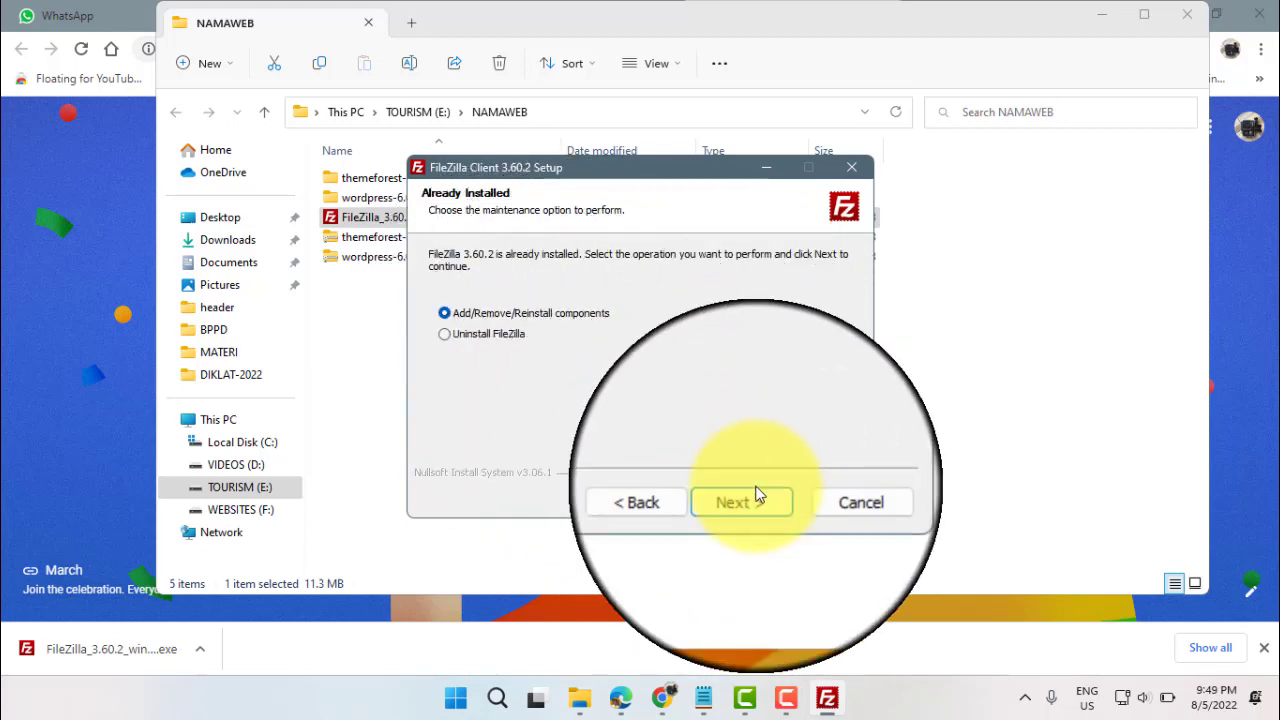
click(752, 496)
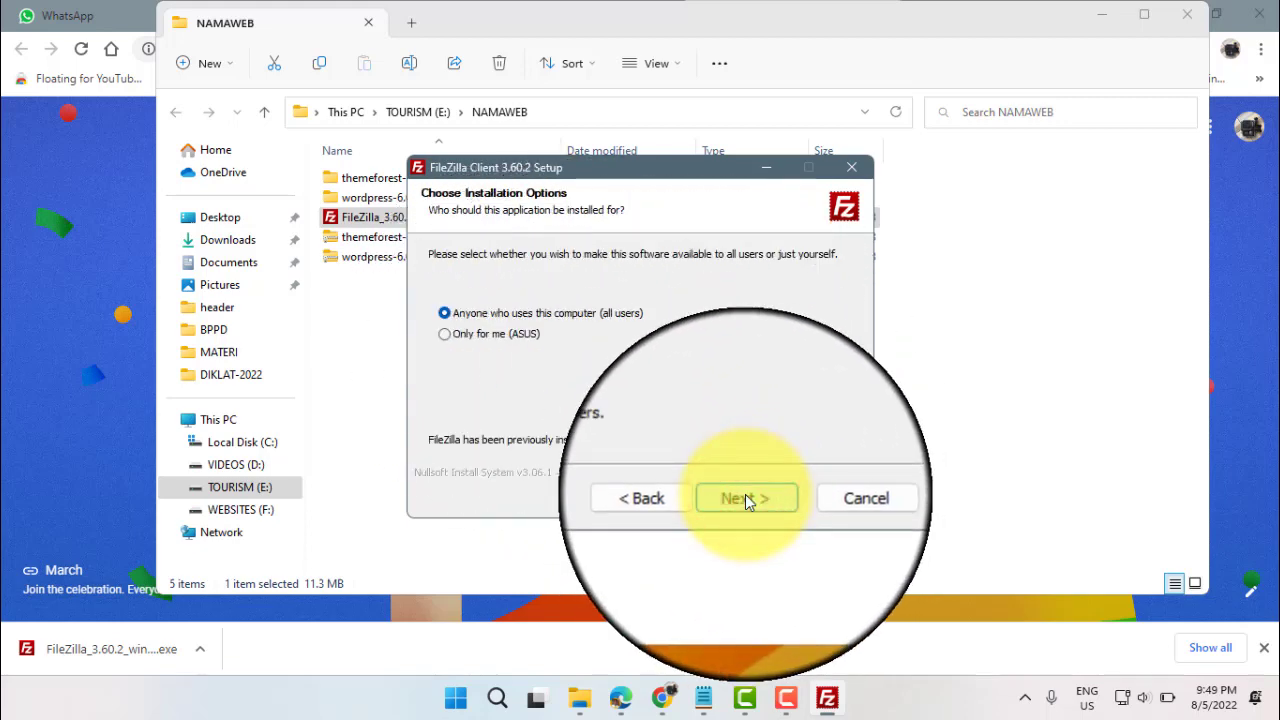
click(745, 498)
click(745, 498)
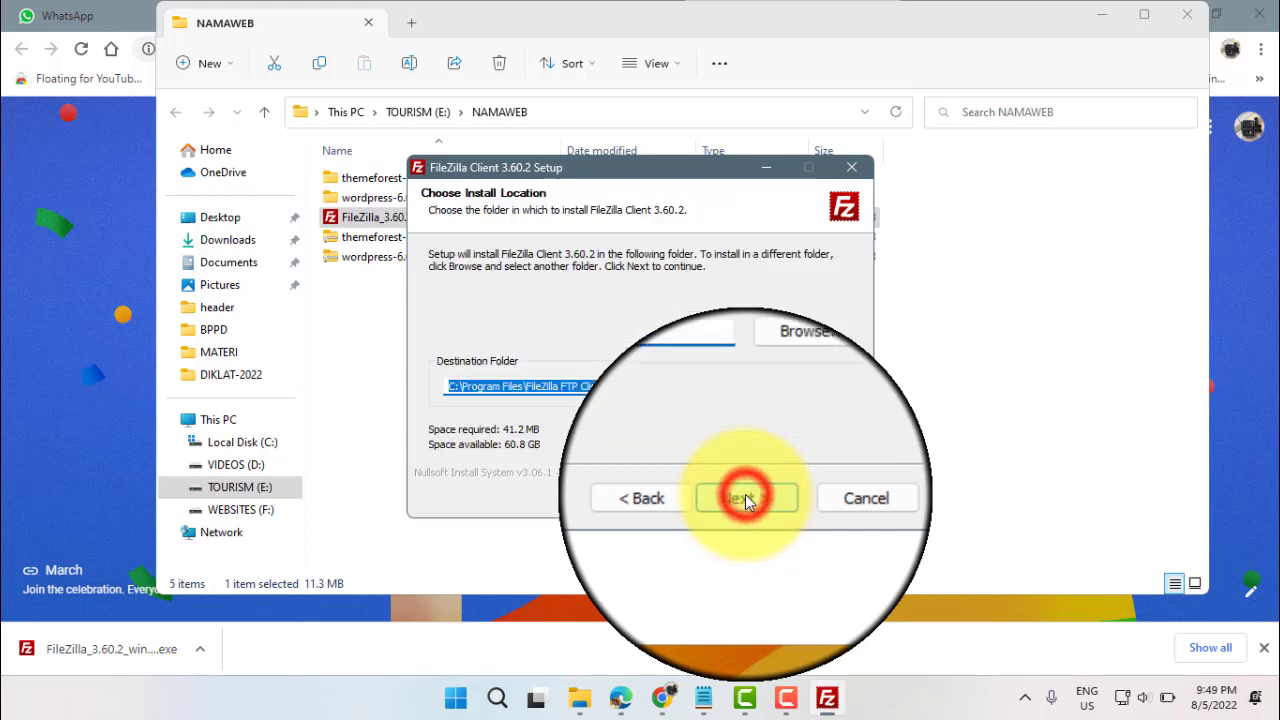
click(745, 498)
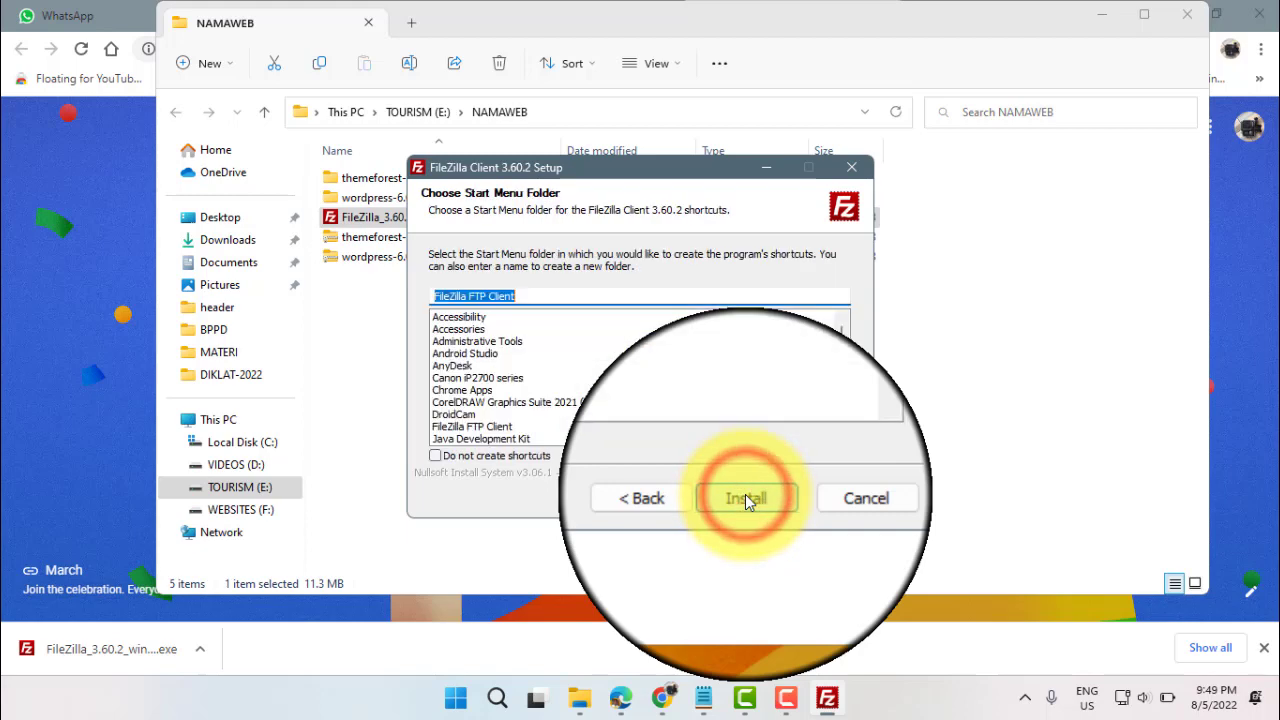
click(745, 498)
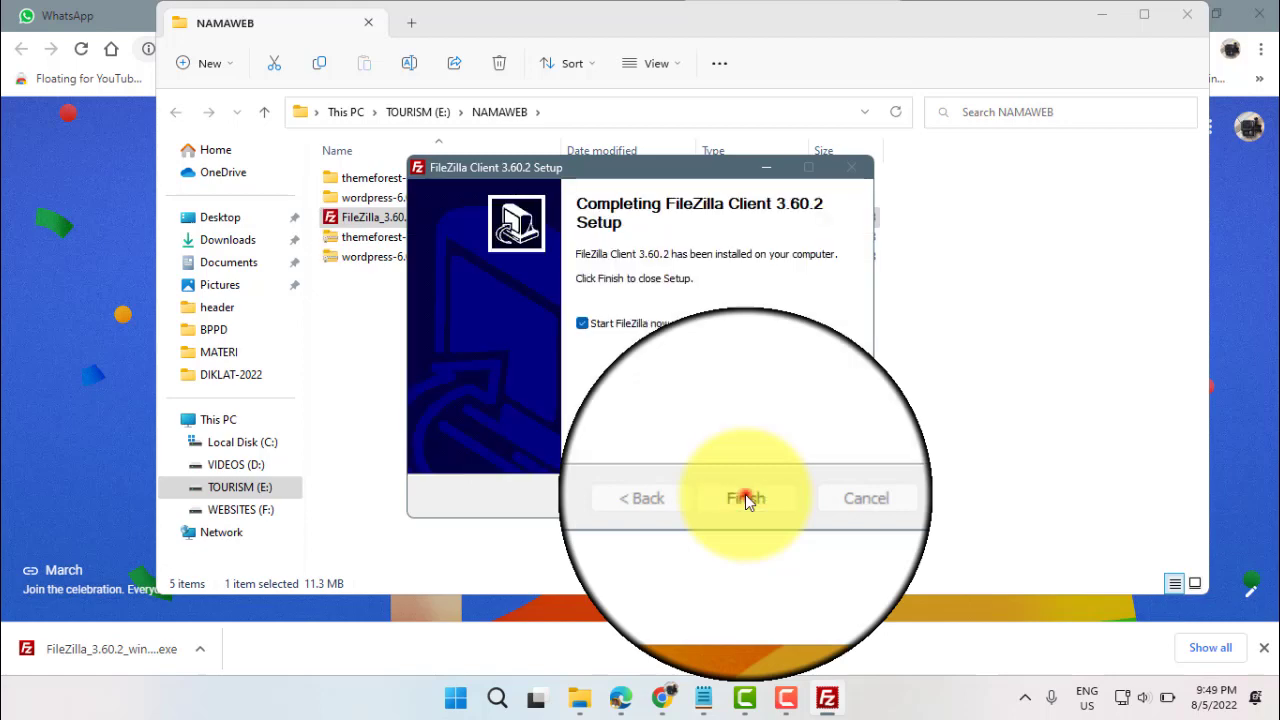
click(745, 498)
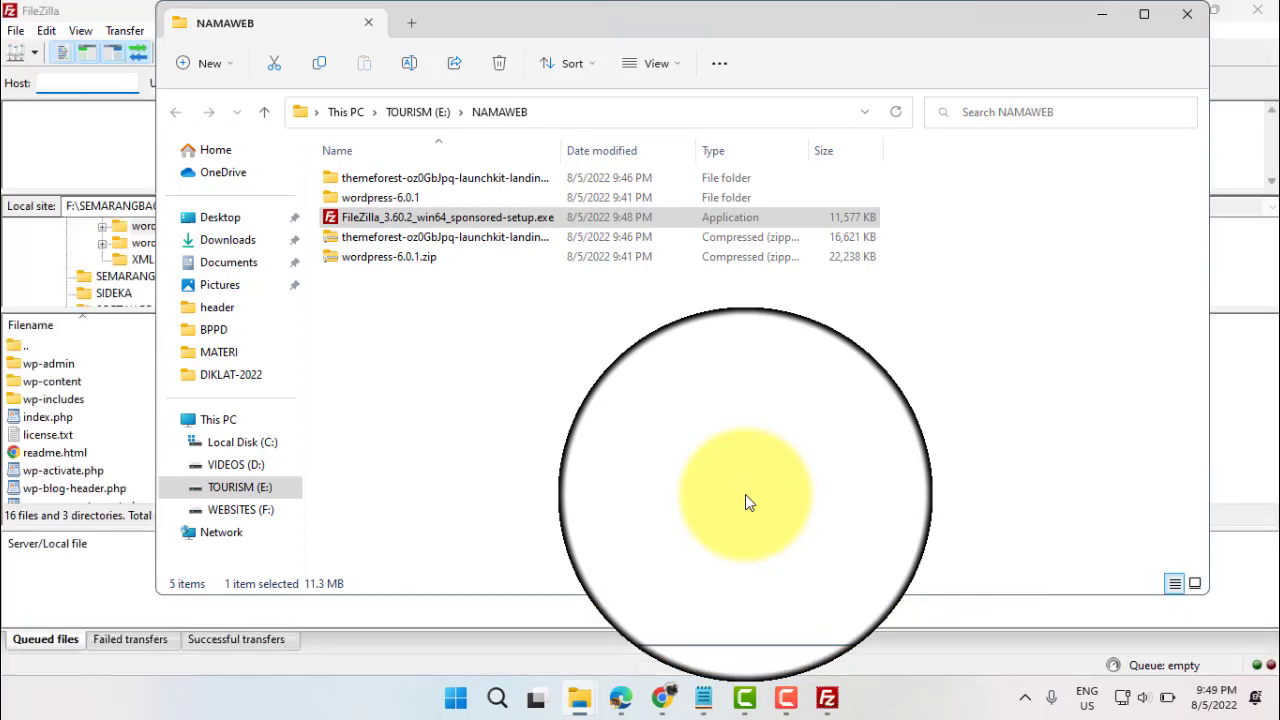
Select This PC in FileZilla's local tree to list drives C:, D:, E: and F:.
click(1104, 18)
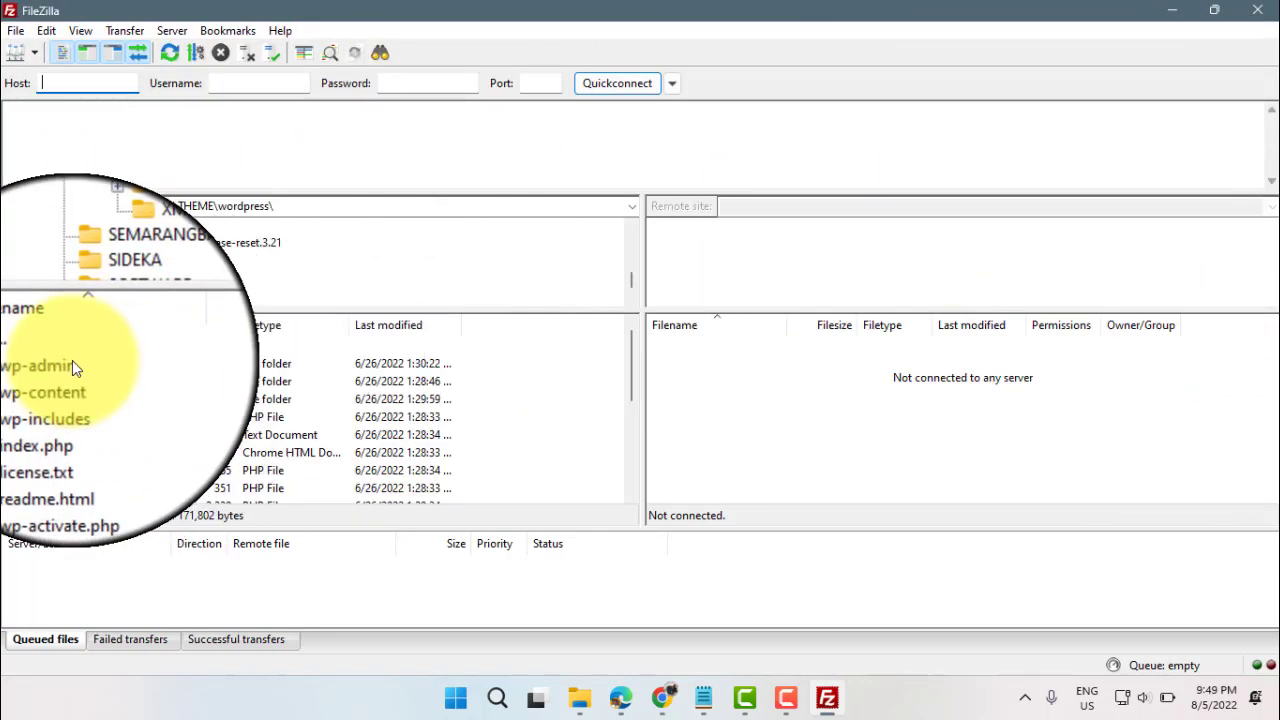
scroll(147, 260, up, 3)
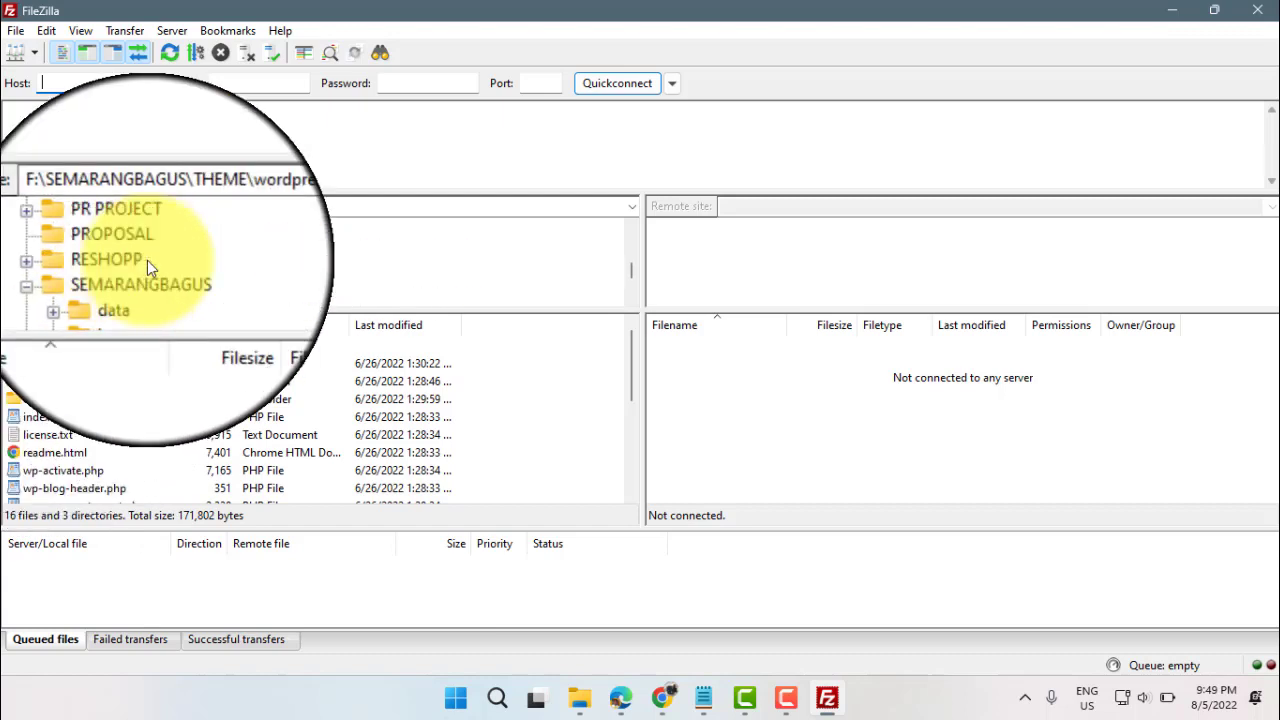
scroll(147, 260, up, 10)
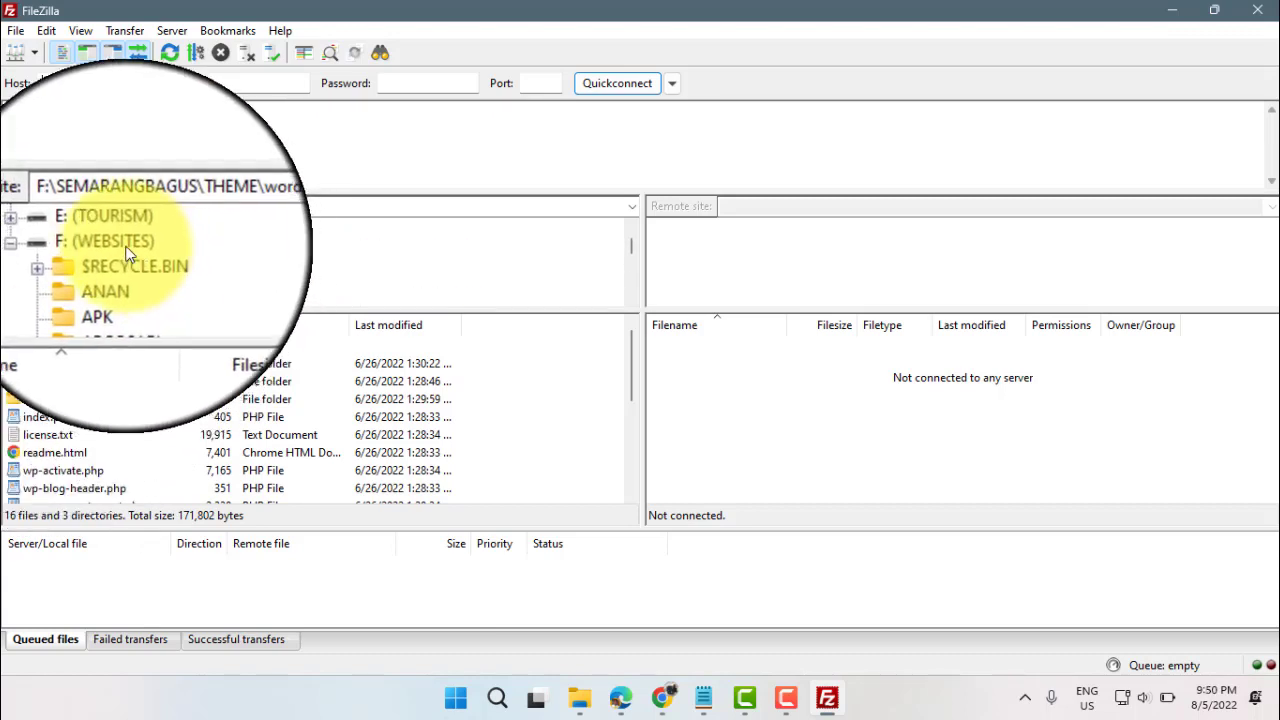
scroll(127, 255, up, 2)
scroll(120, 255, down, 1)
scroll(115, 258, up, 1)
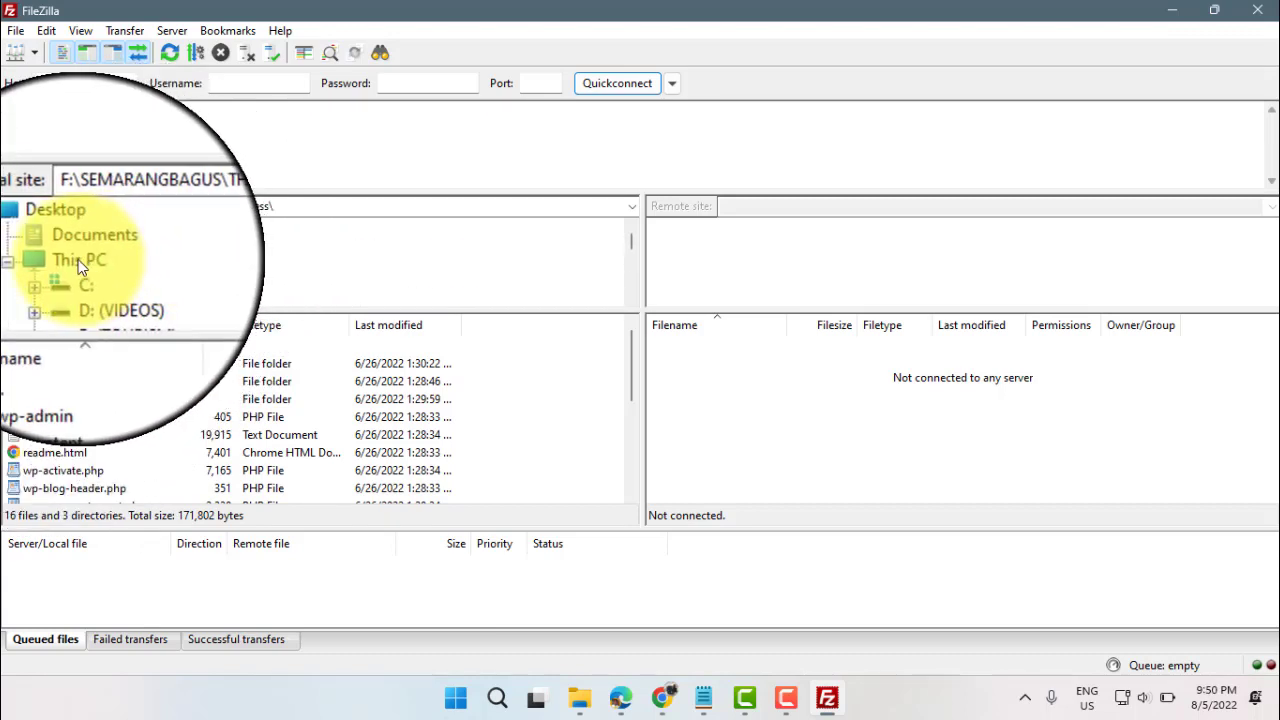
click(78, 259)
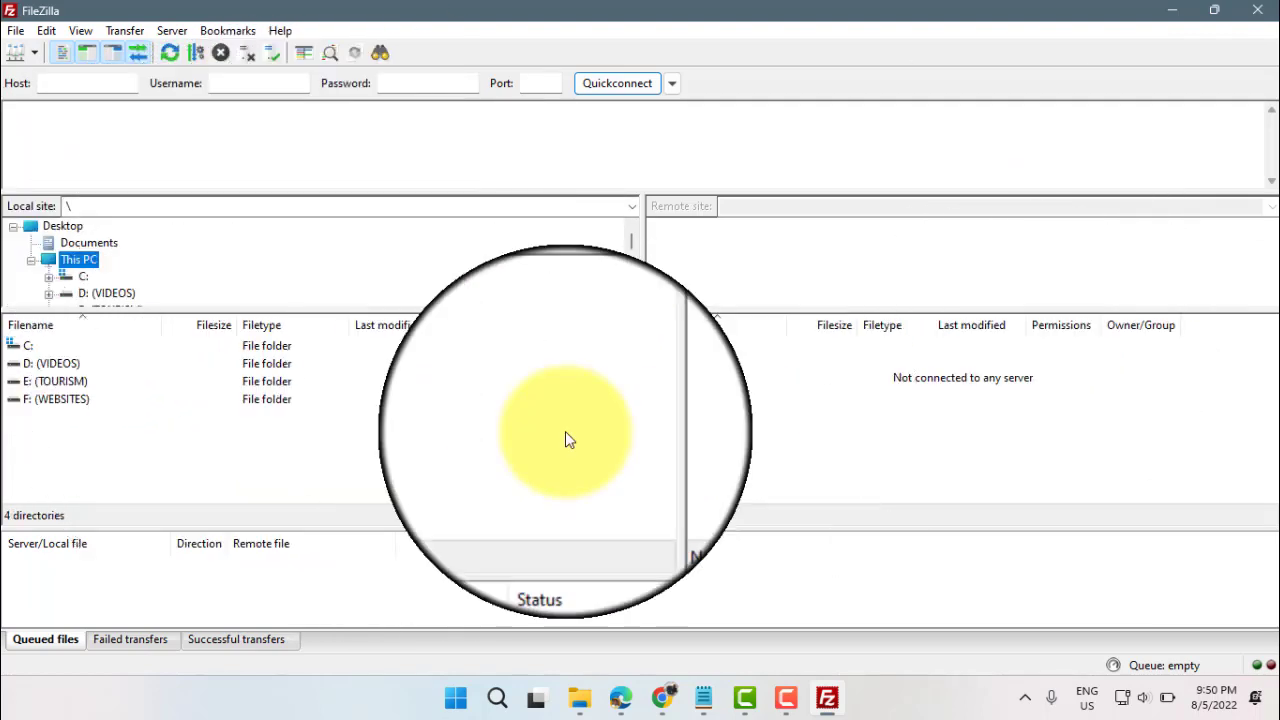
click(65, 83)
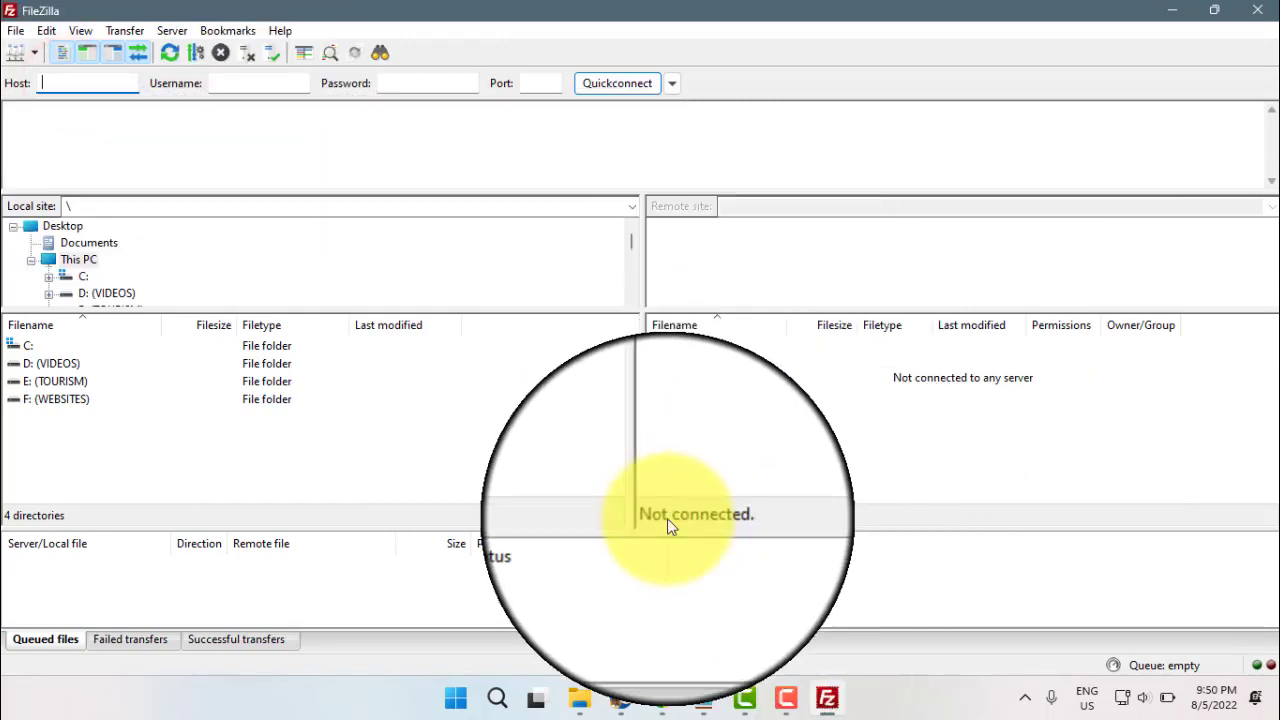
Browse the wordpress-6.0.1 and themeforest theme folders in the NAMAWEB Explorer window.
click(575, 703)
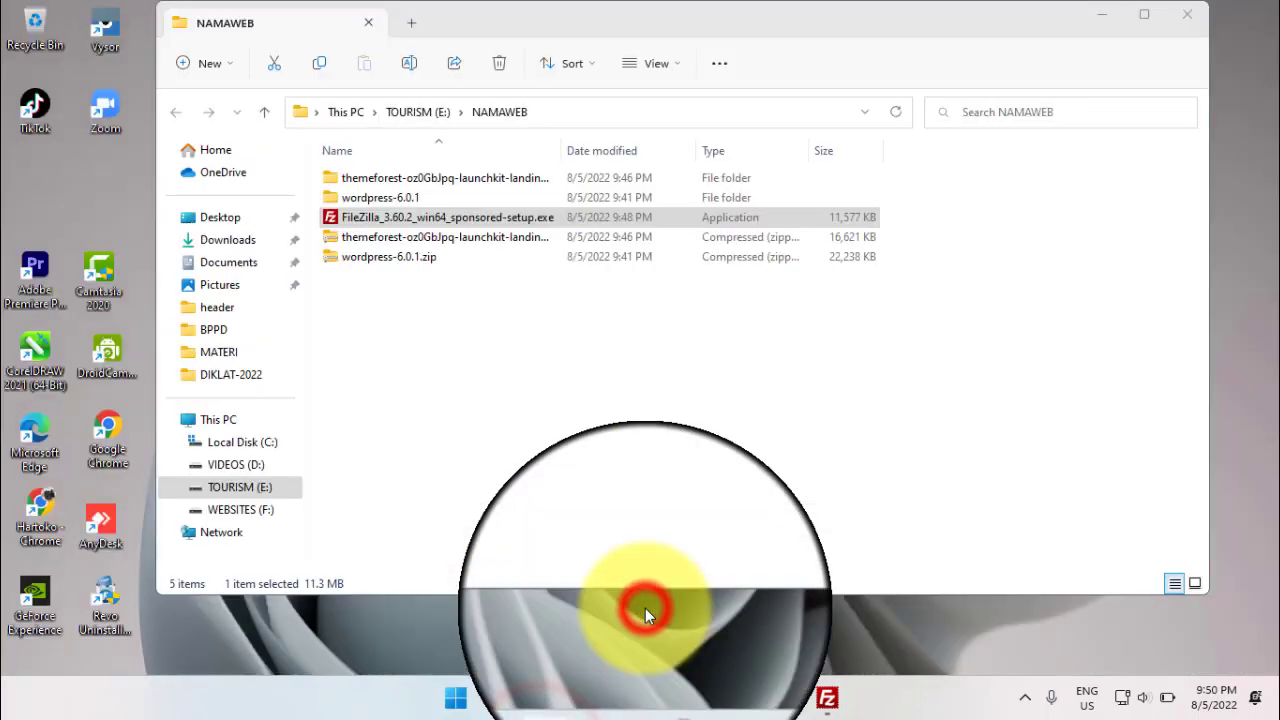
click(645, 608)
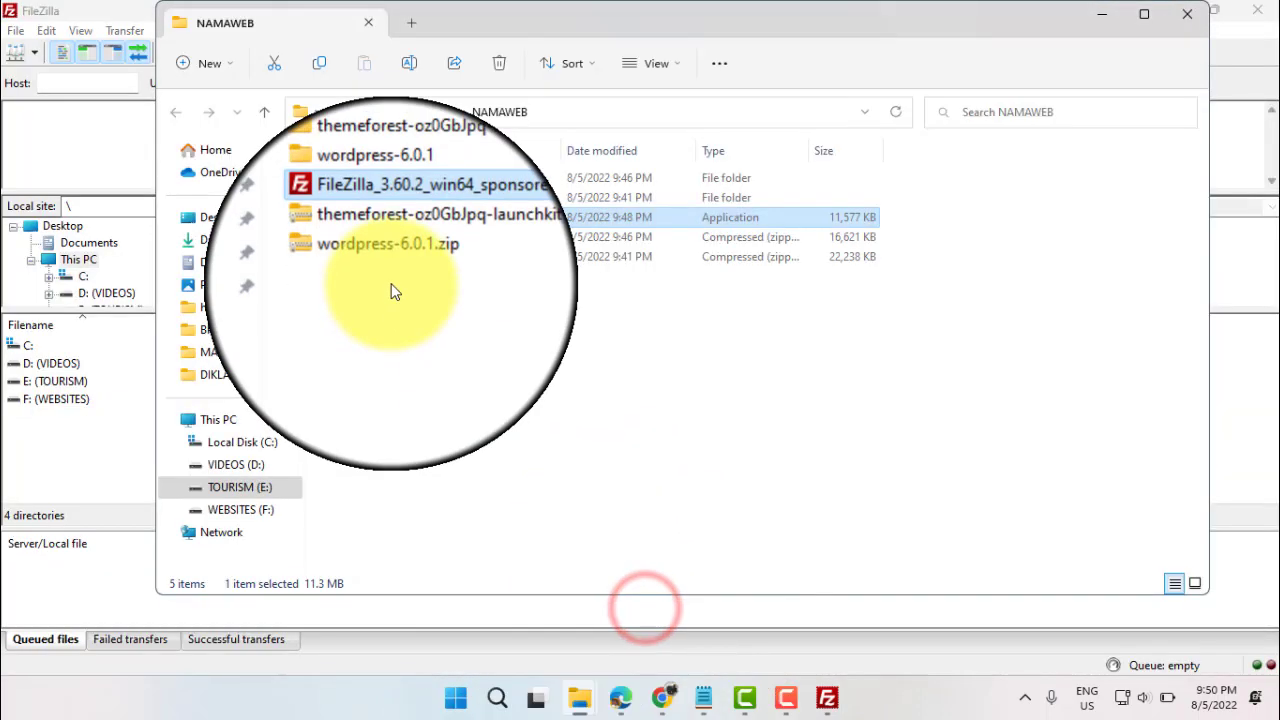
click(391, 283)
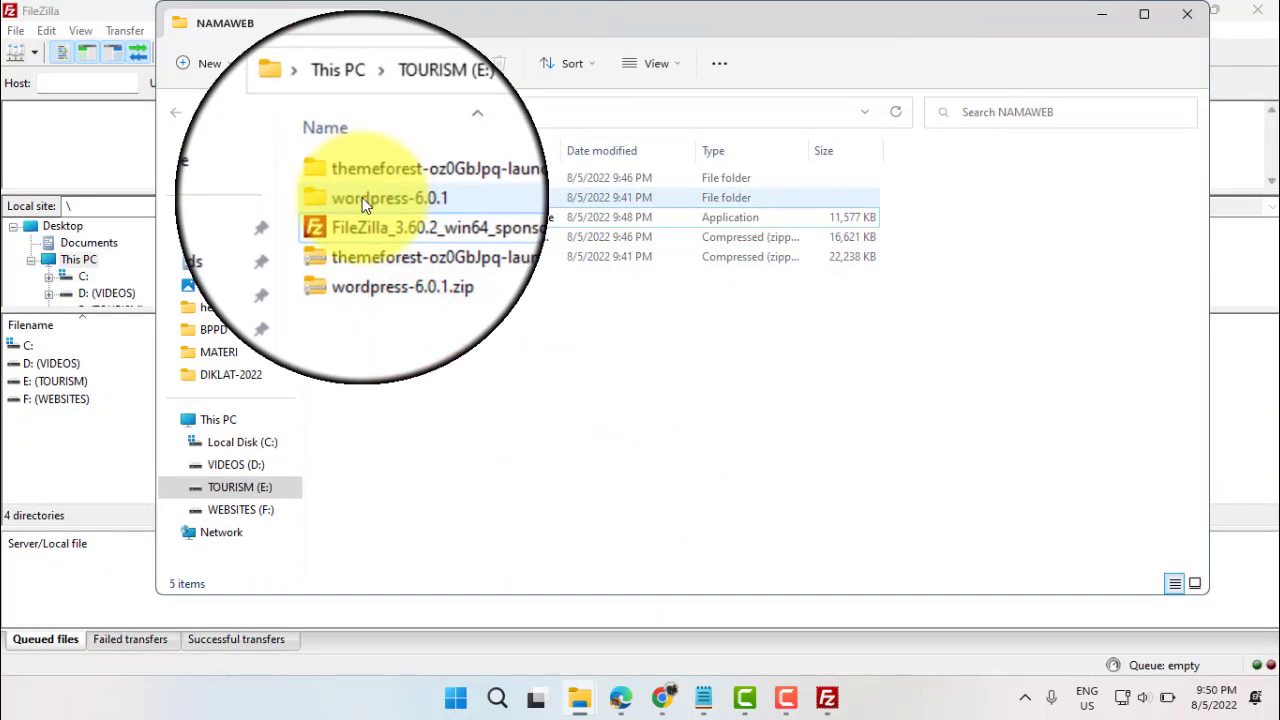
click(362, 197)
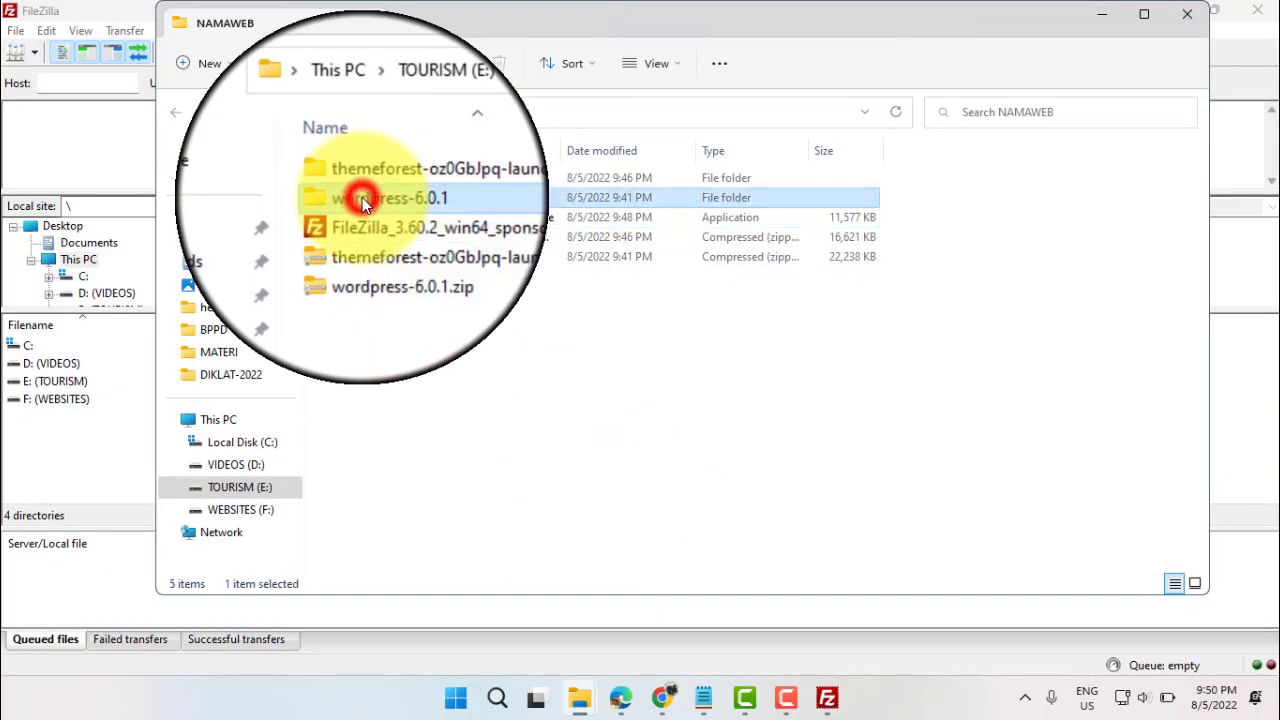
mouse_move(367, 198)
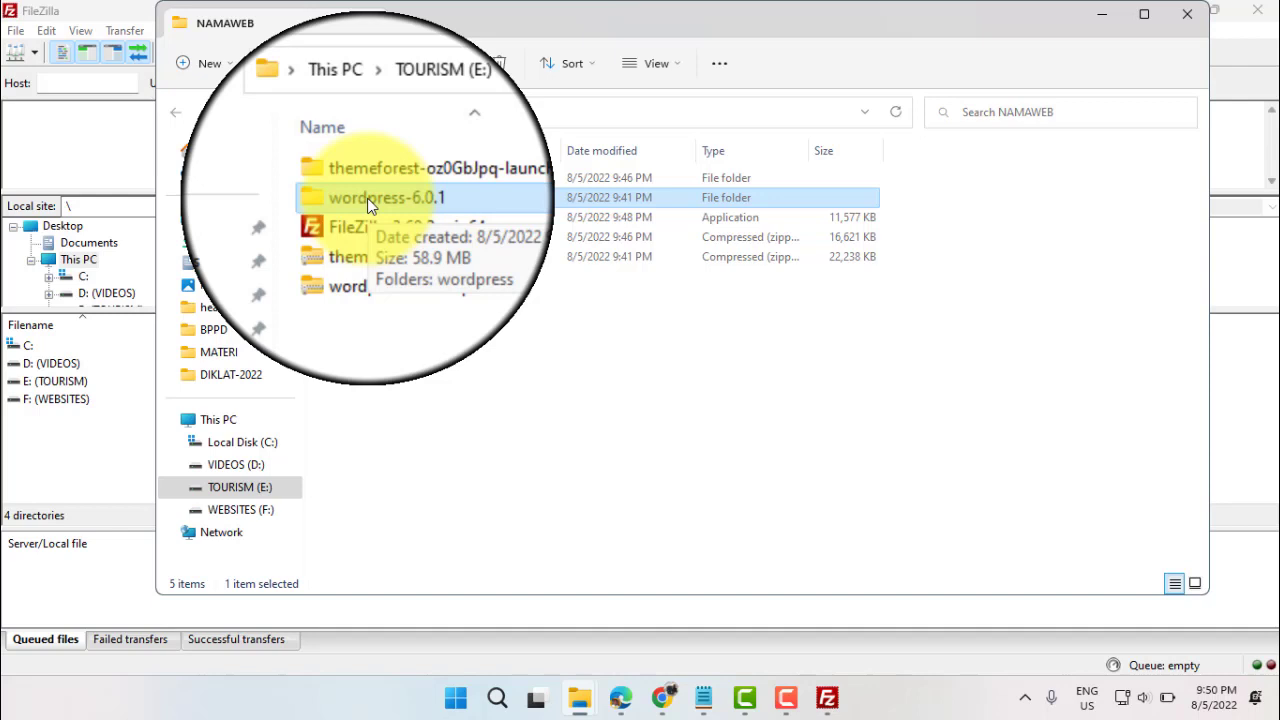
click(374, 239)
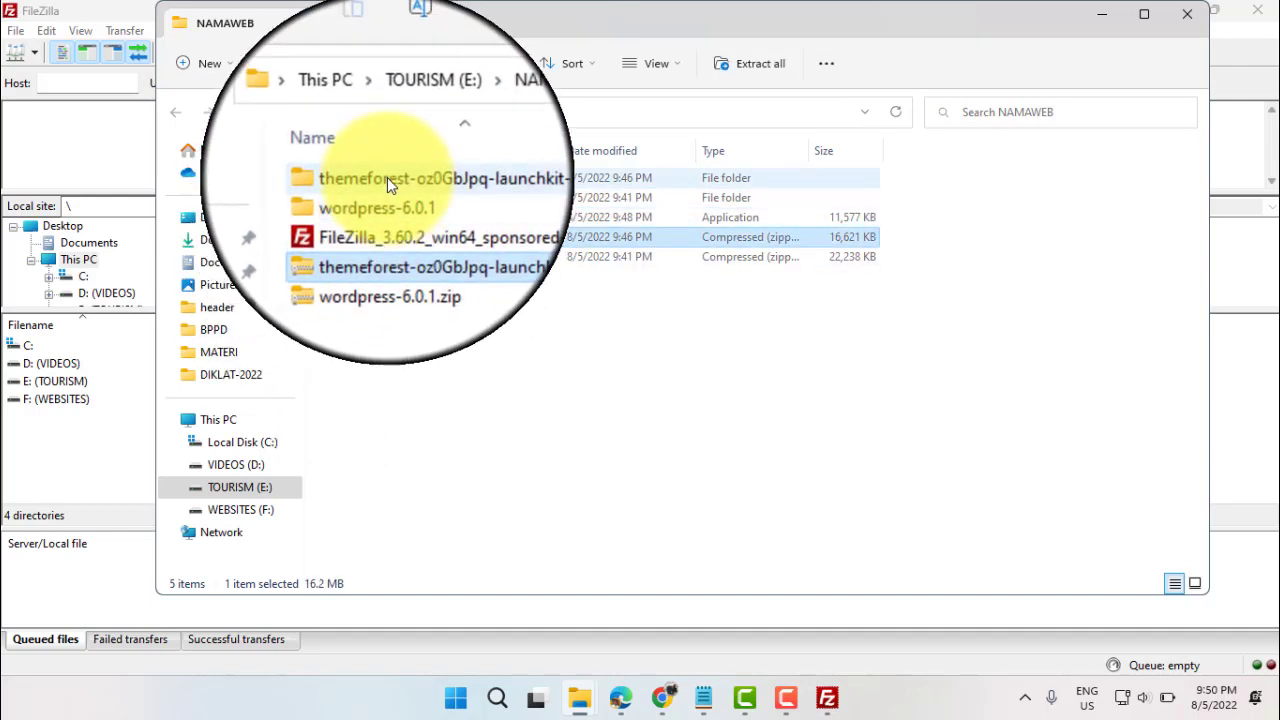
double_click(387, 177)
click(362, 198)
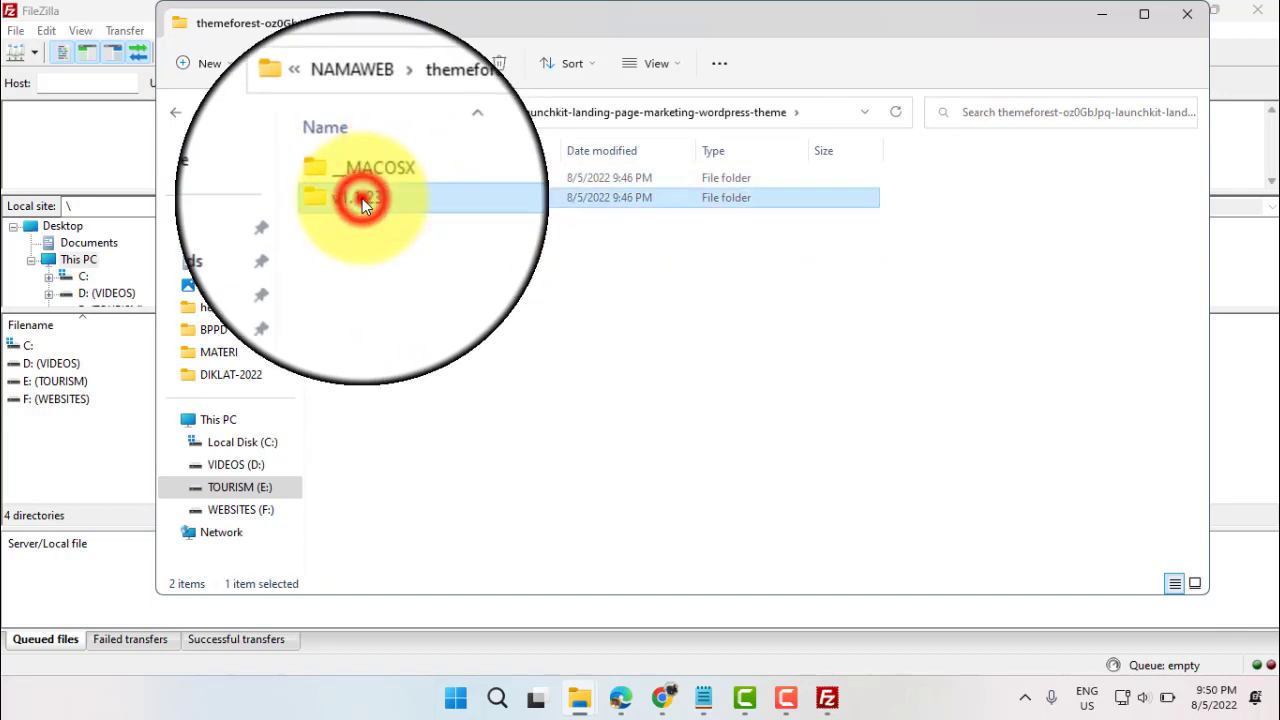
double_click(362, 198)
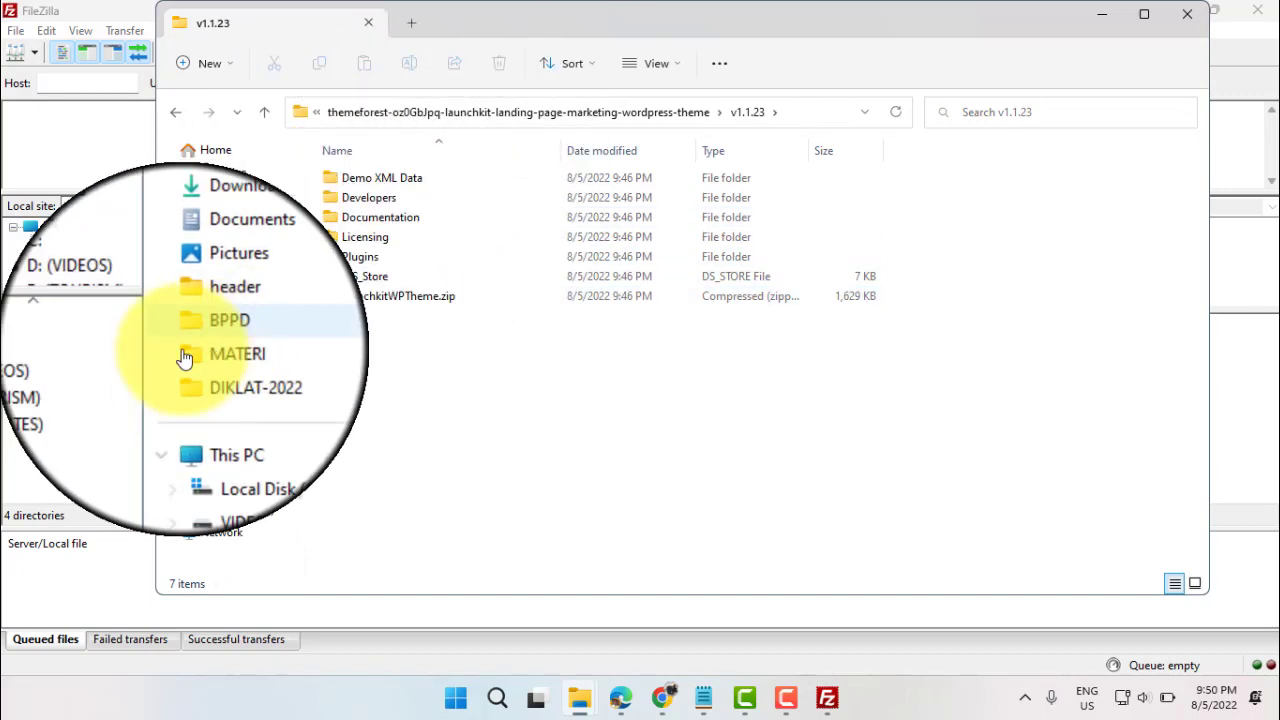
Go to the TOURISM (E:) drive in Explorer, then open E: (TOURISM) in FileZilla's local list.
click(66, 463)
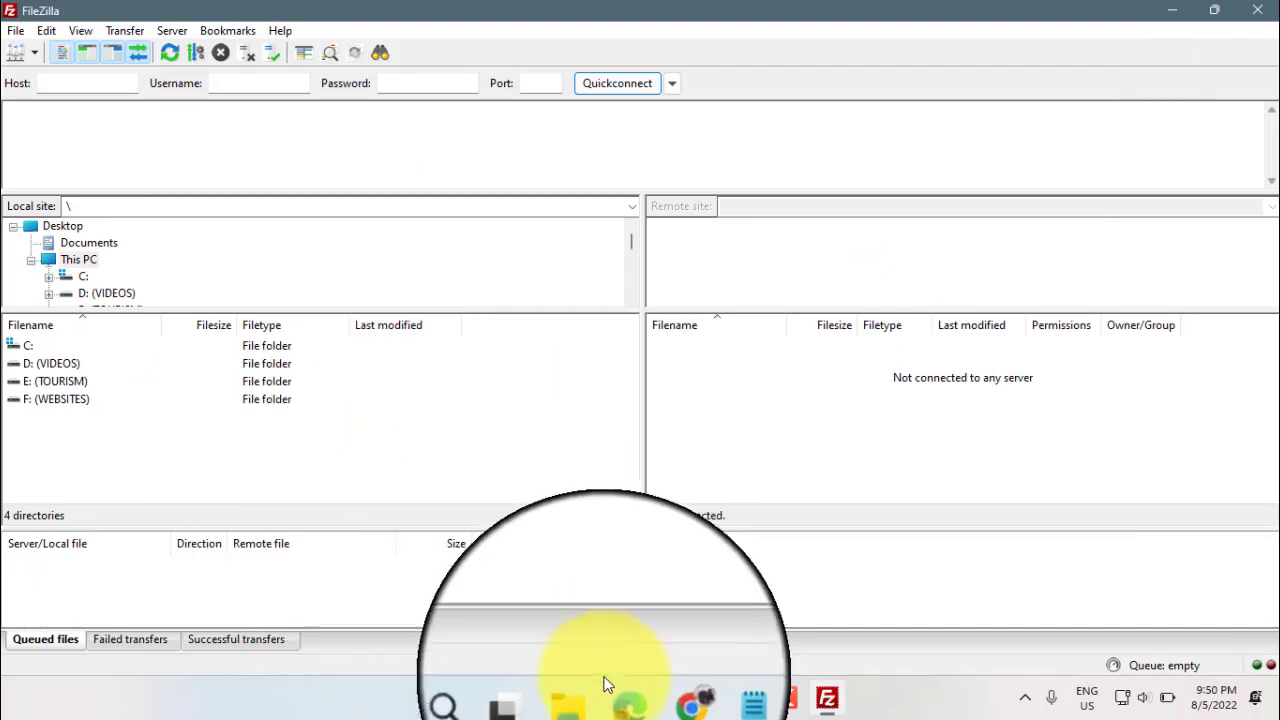
mouse_move(585, 692)
click(650, 608)
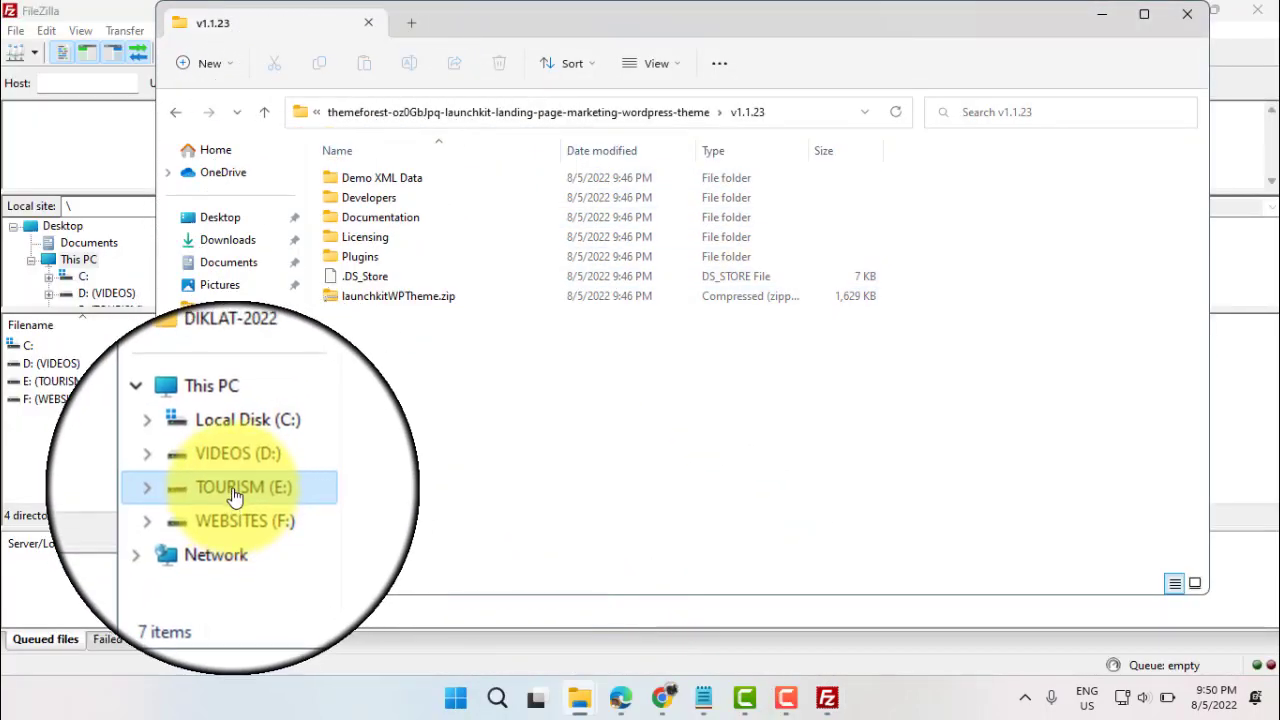
click(236, 488)
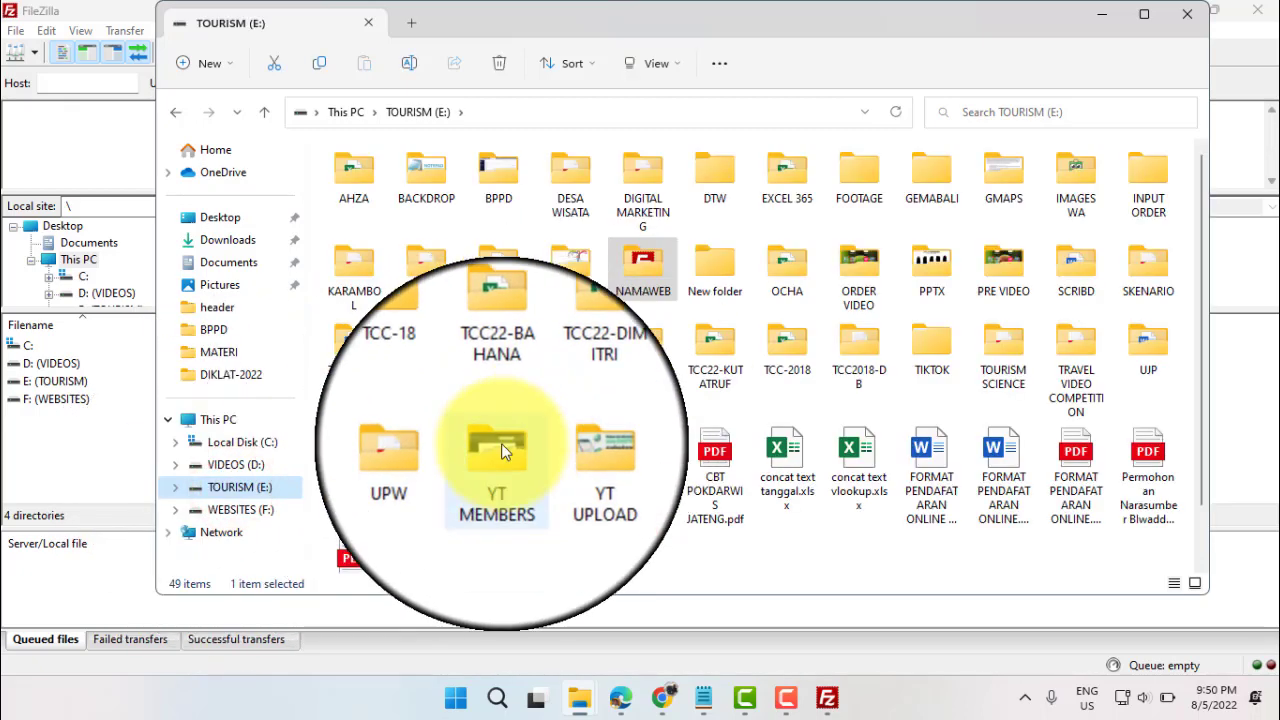
click(40, 381)
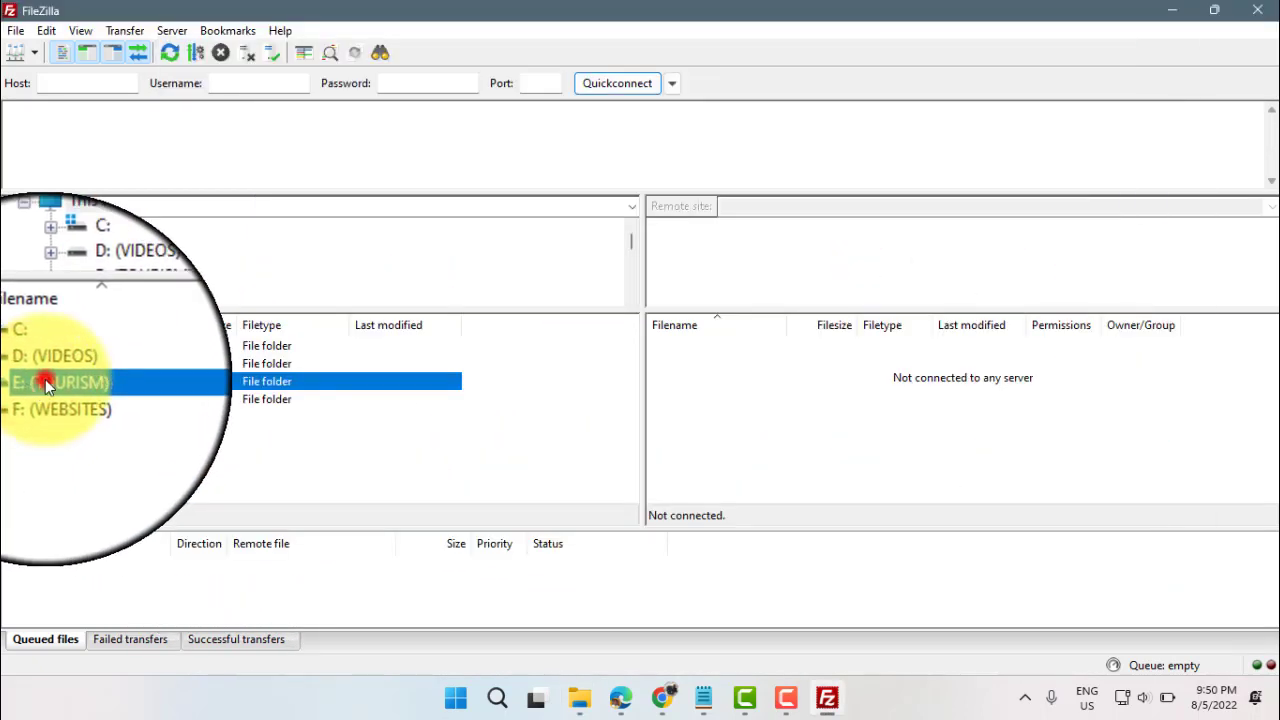
double_click(45, 379)
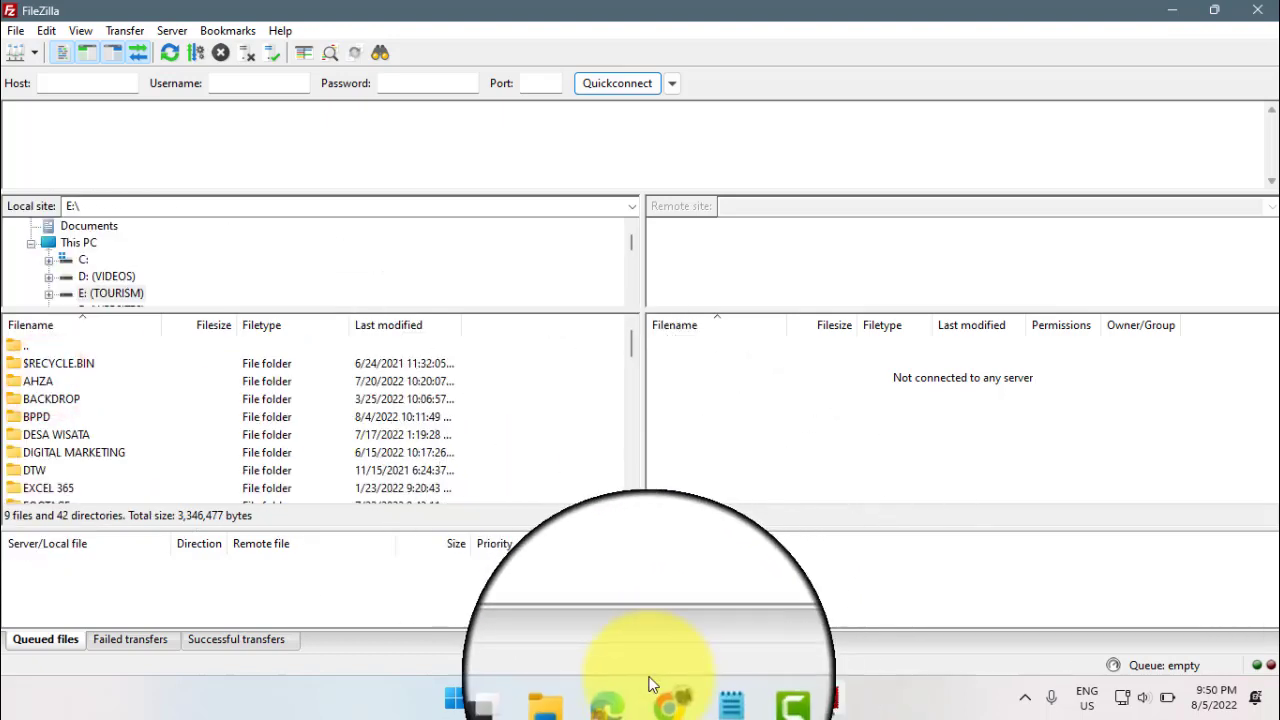
Open the local folder E:\NAMAWEB\wordpress-6.0.1\wordpress.
scroll(60, 420, down, 4)
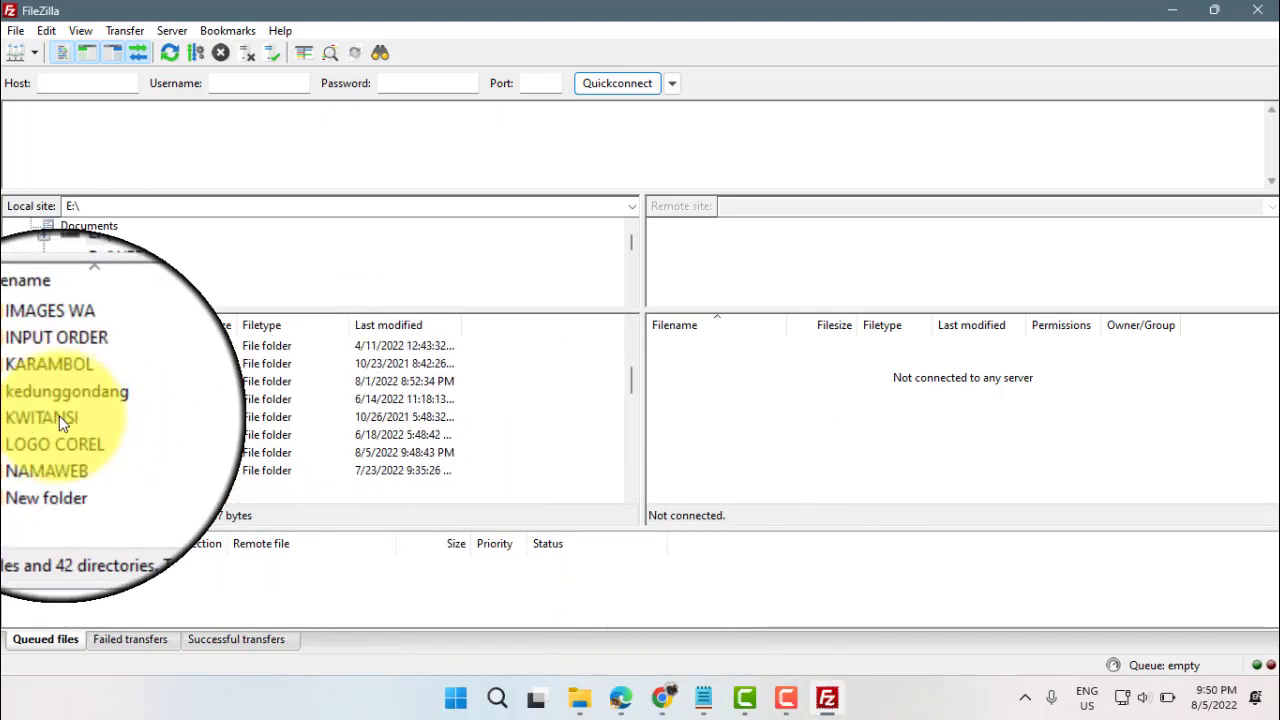
scroll(59, 415, down, 1)
click(49, 401)
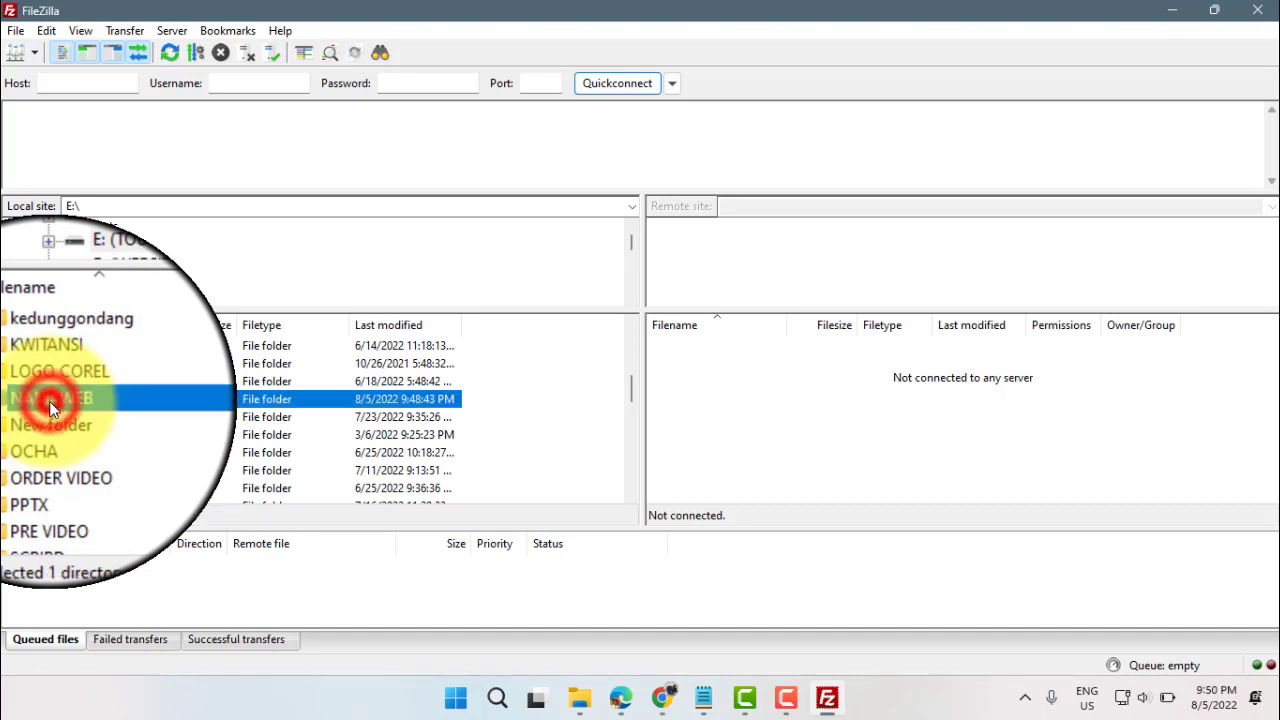
double_click(49, 401)
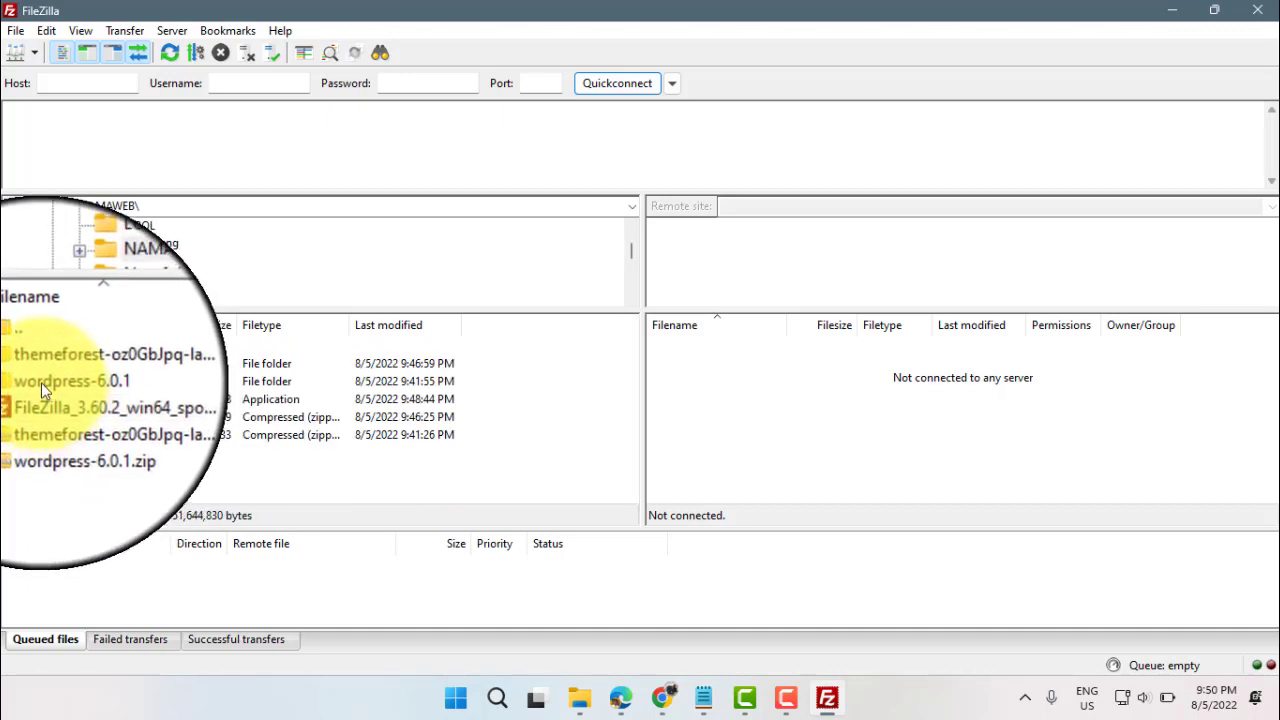
click(41, 382)
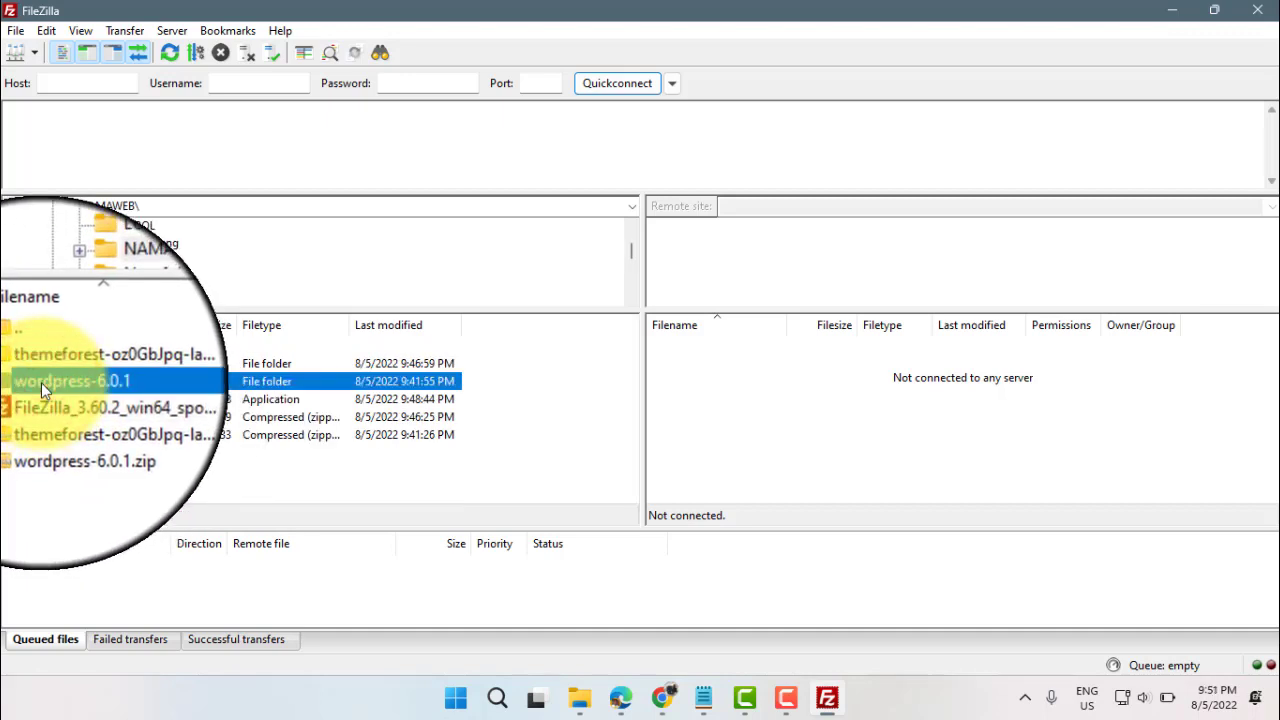
double_click(41, 382)
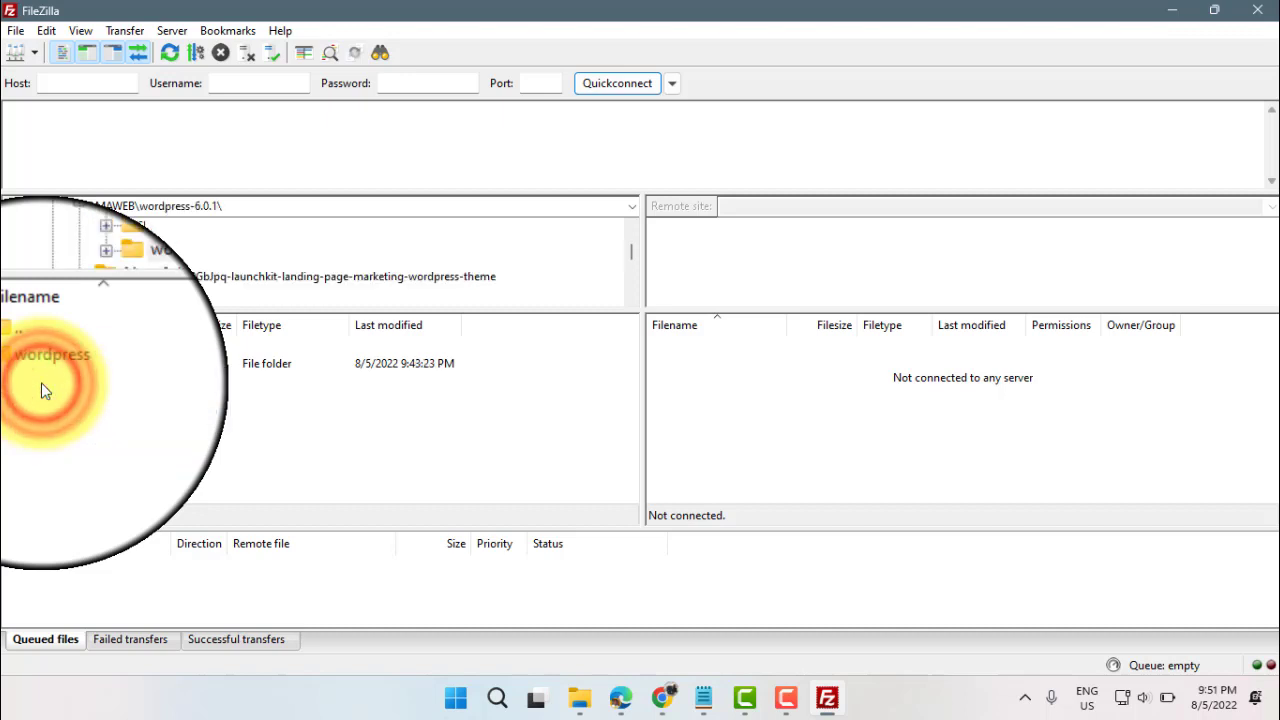
click(38, 366)
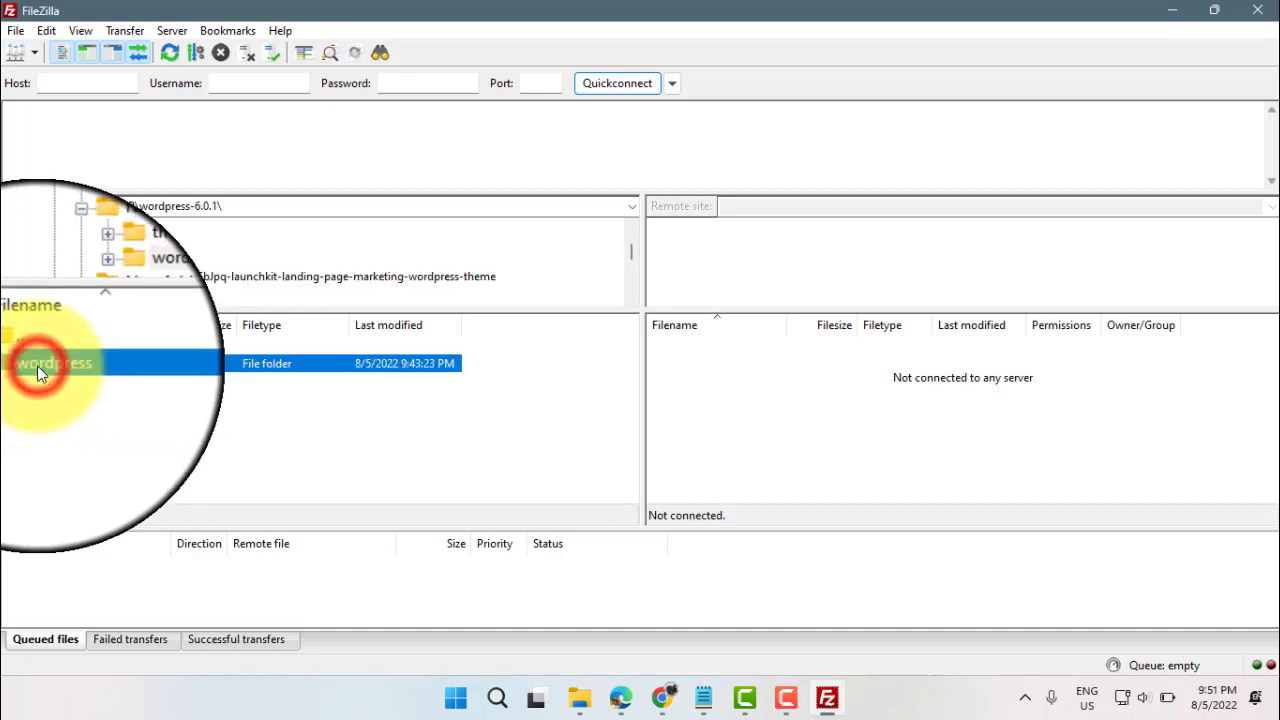
double_click(37, 366)
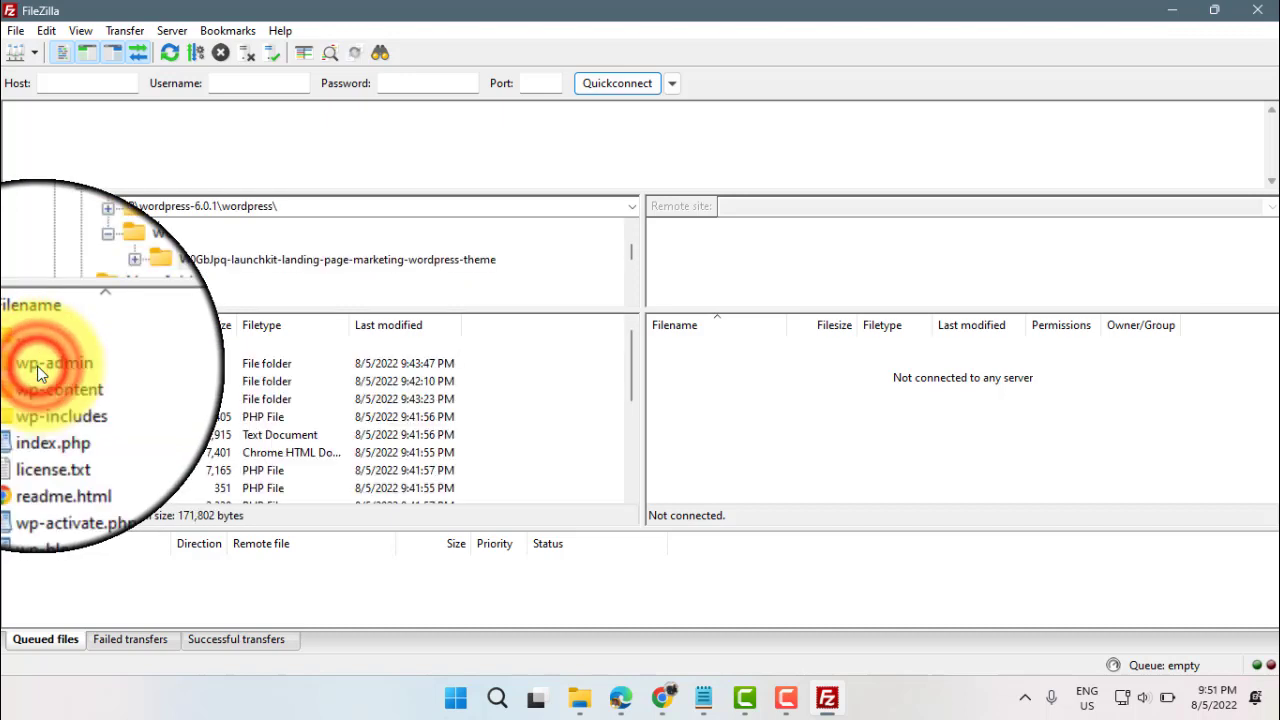
Select the local items from wp-admin through xmlrpc.php: 16 files and 3 folders.
click(48, 367)
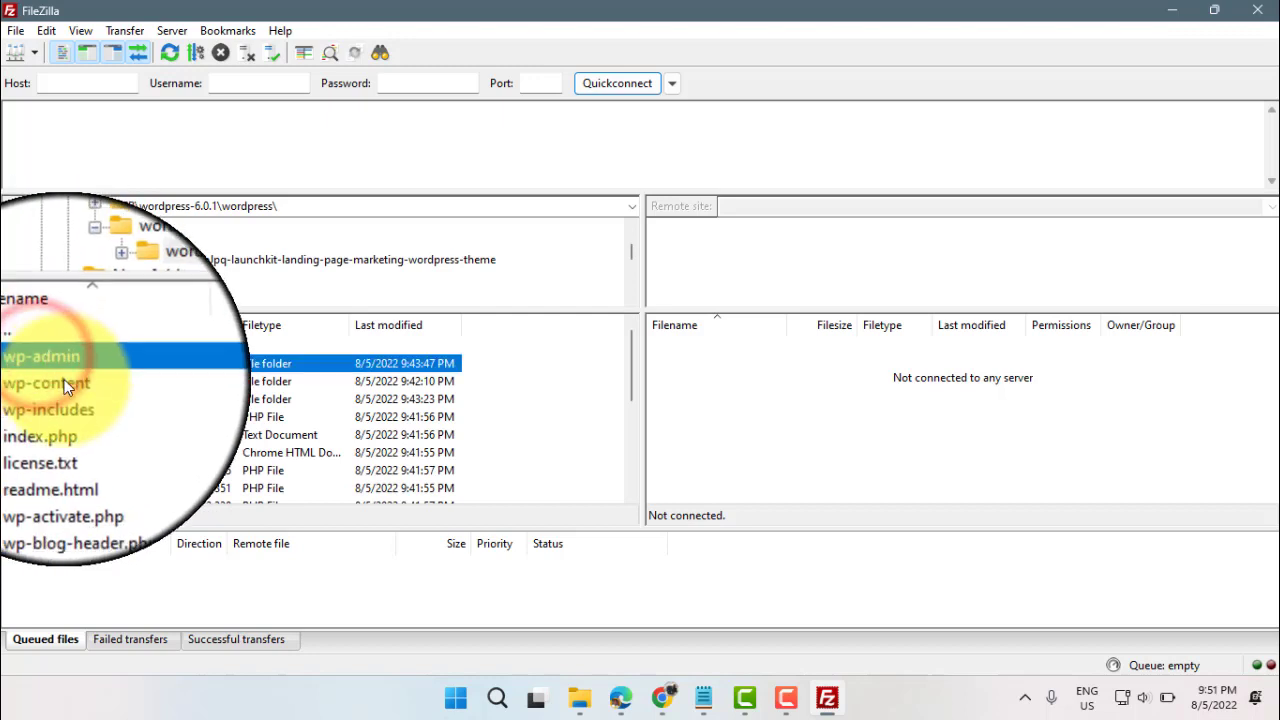
scroll(66, 388, down, 1)
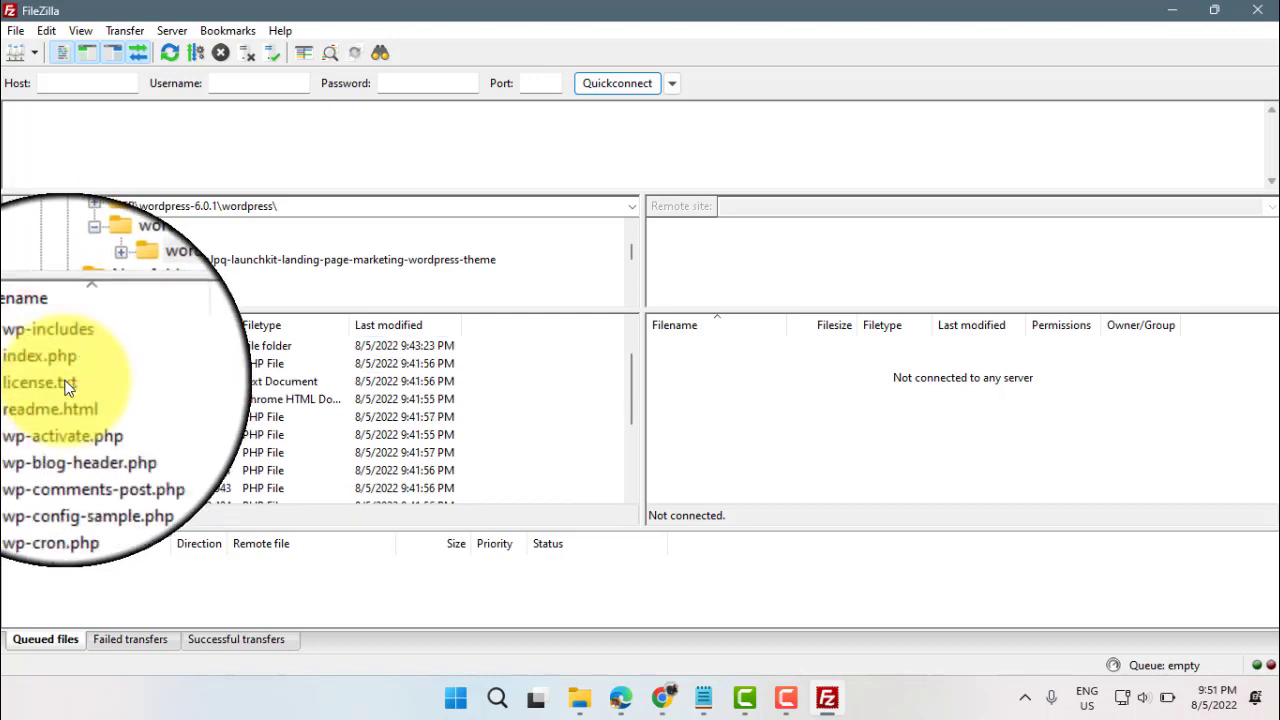
scroll(66, 388, down, 3)
scroll(66, 388, up, 3)
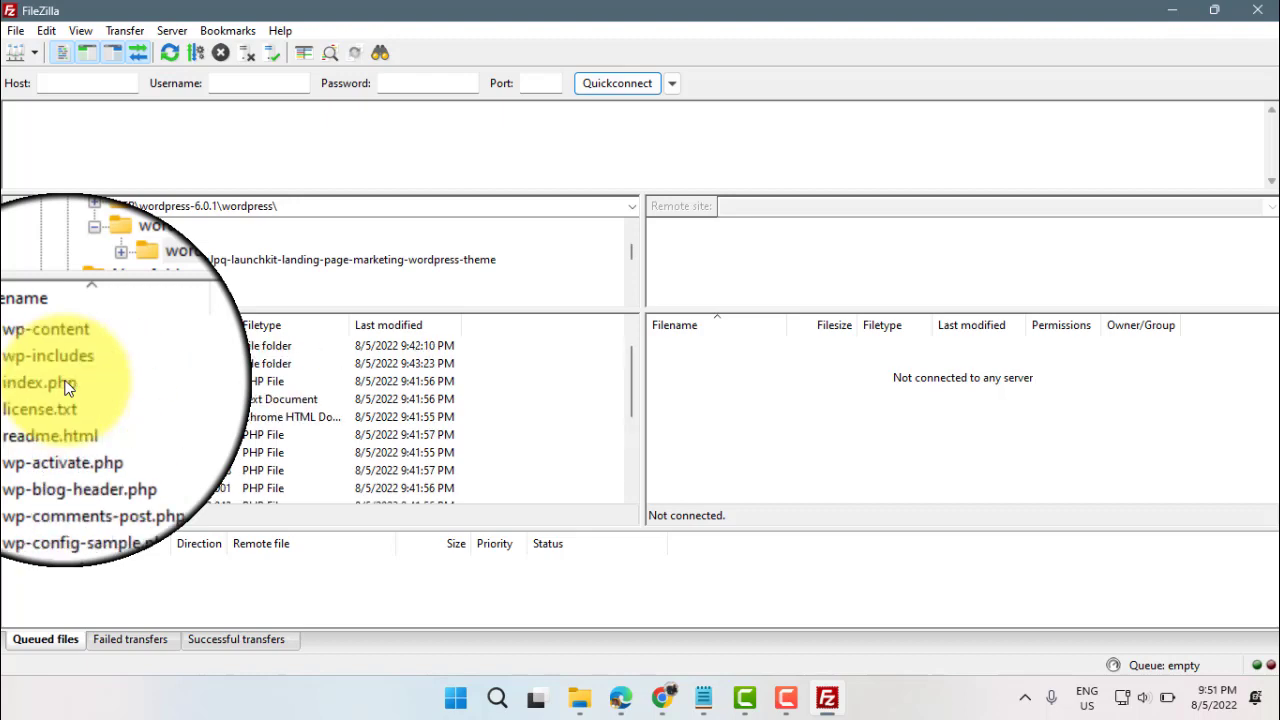
scroll(46, 366, up, 1)
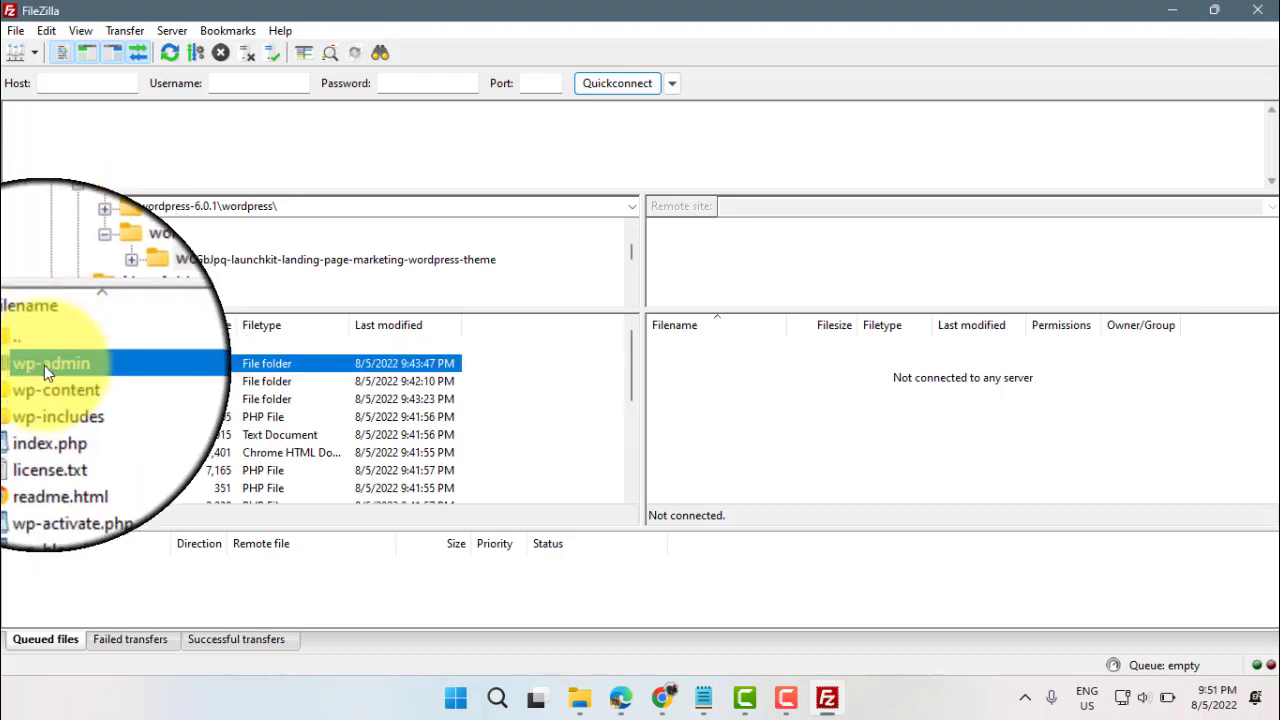
scroll(50, 375, down, 1)
scroll(70, 430, down, 3)
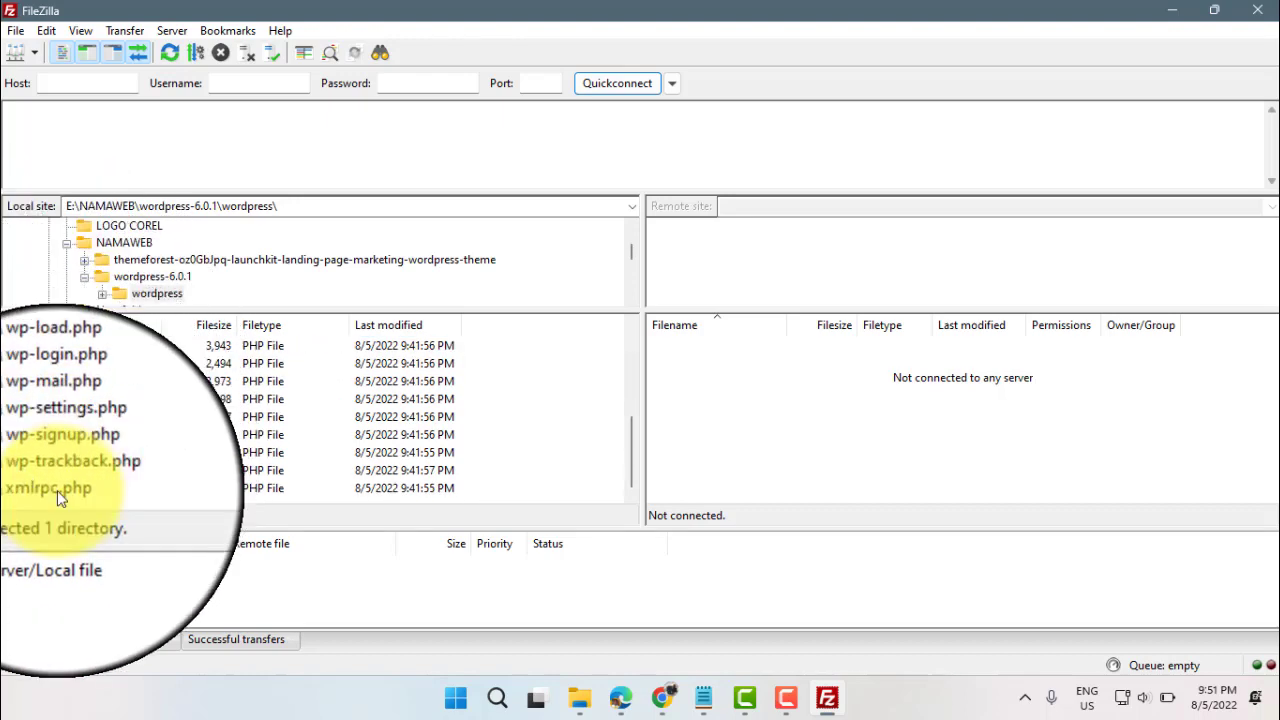
shift+click(57, 490)
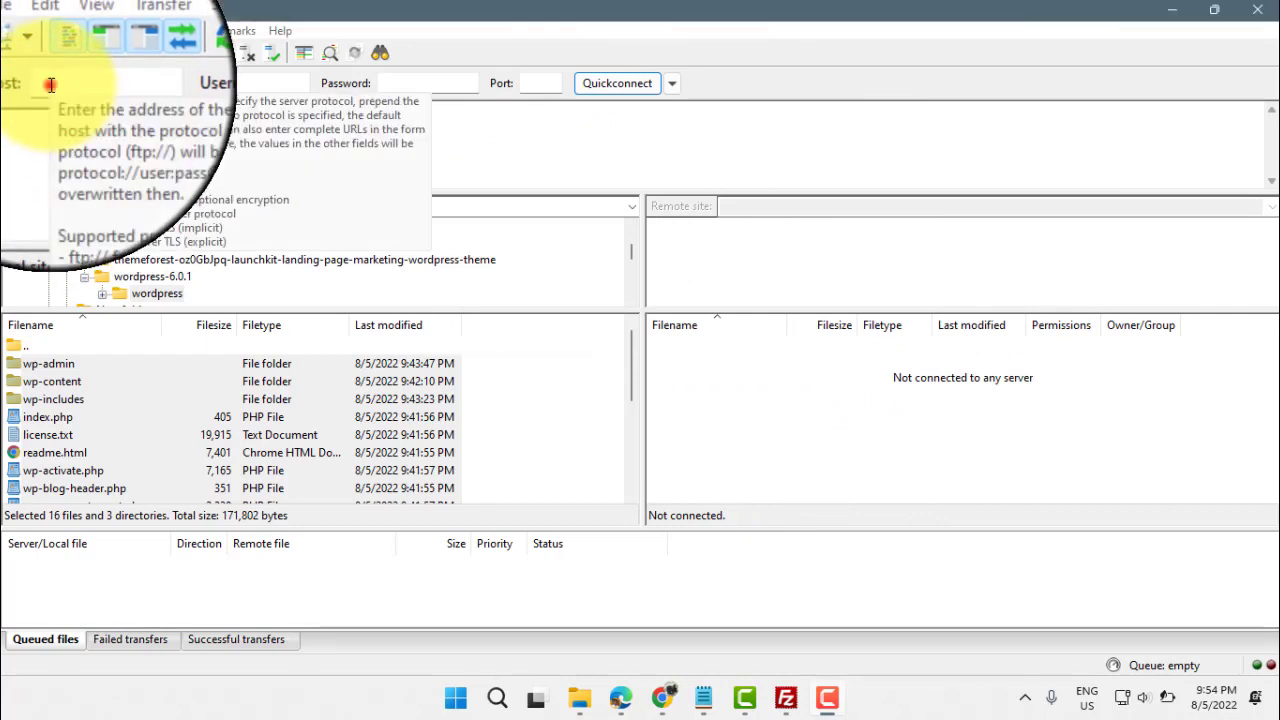
Quickconnect to ftp.cjtb.or.id using the FTP account username and password.
click(250, 83)
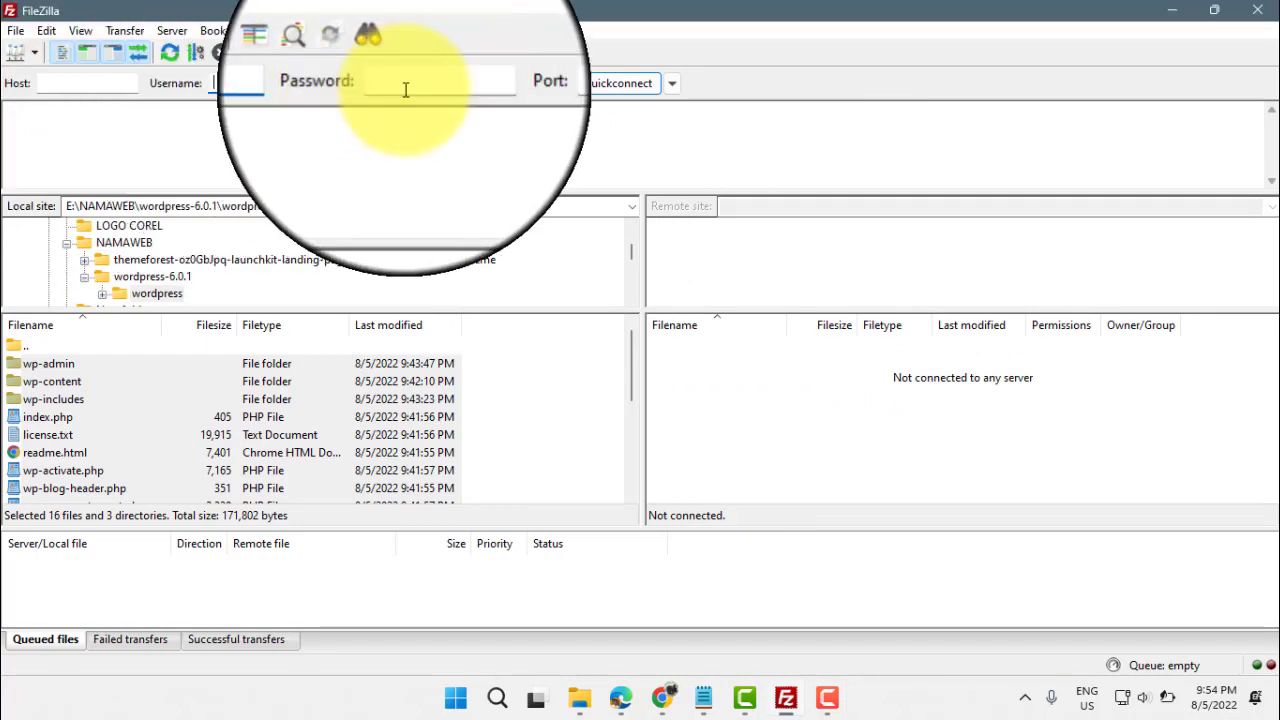
click(408, 85)
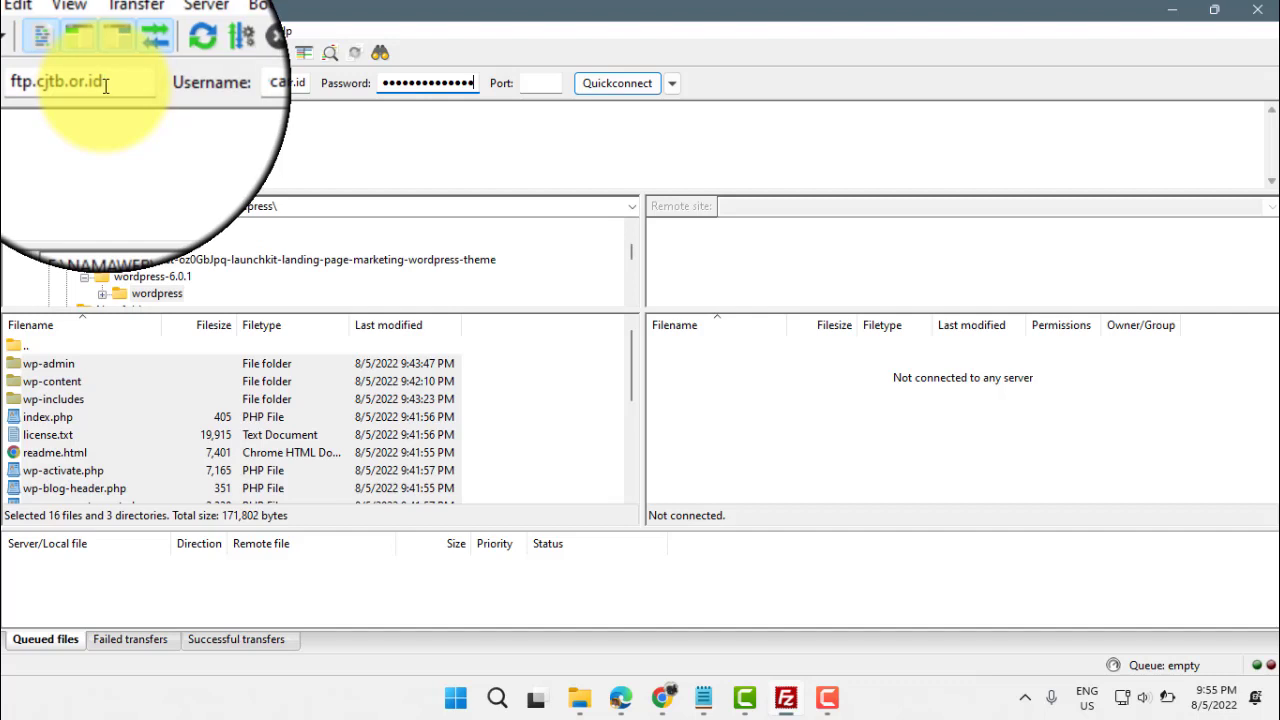
click(242, 82)
text(candisari.cjtb.or.id)
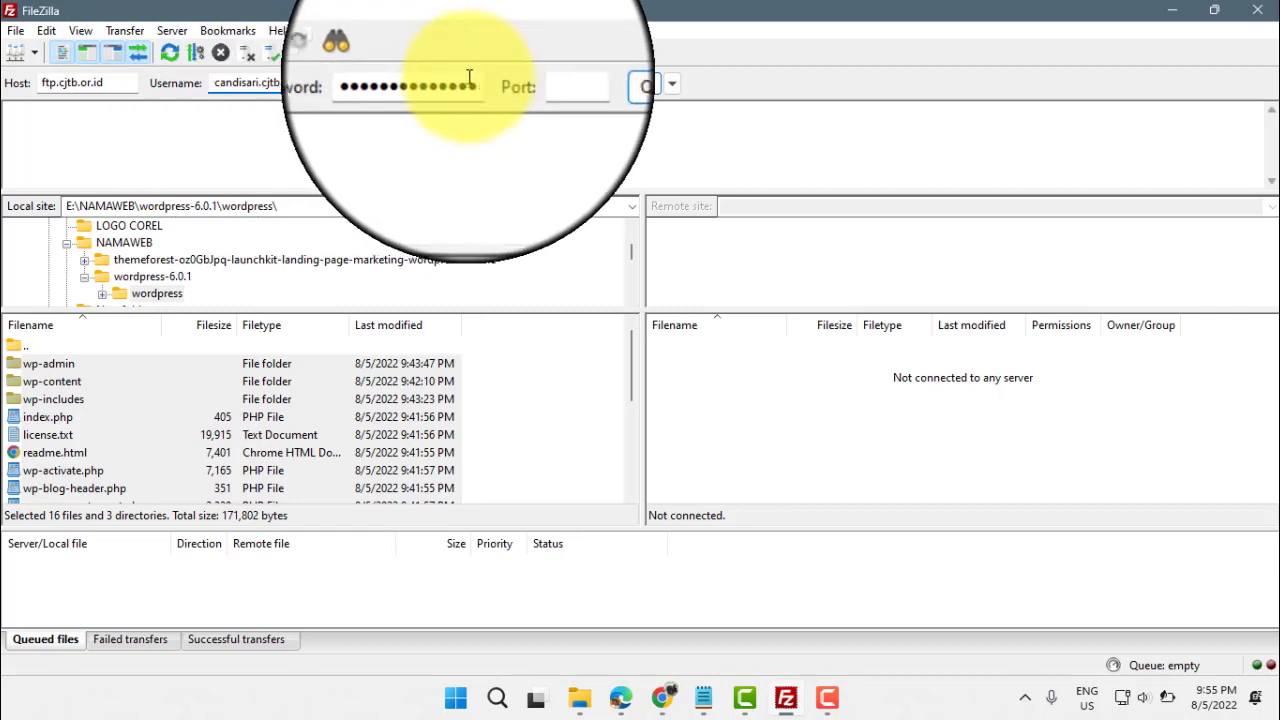
click(435, 83)
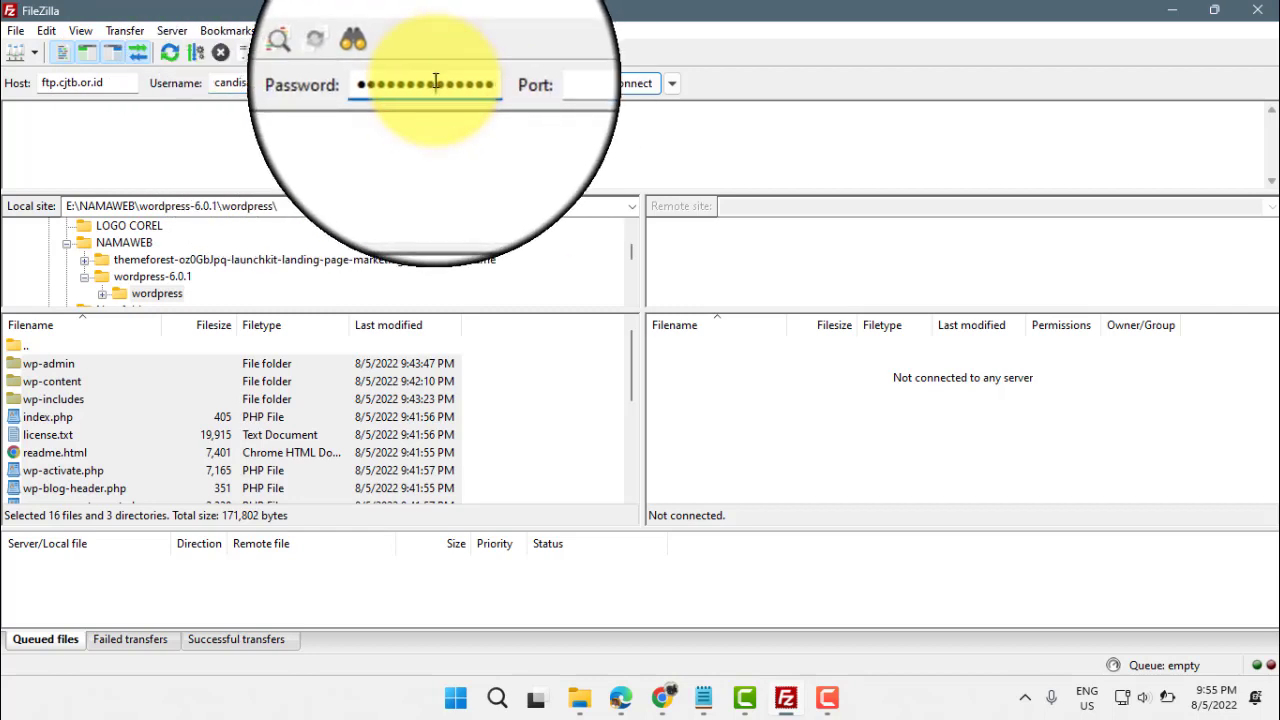
click(632, 85)
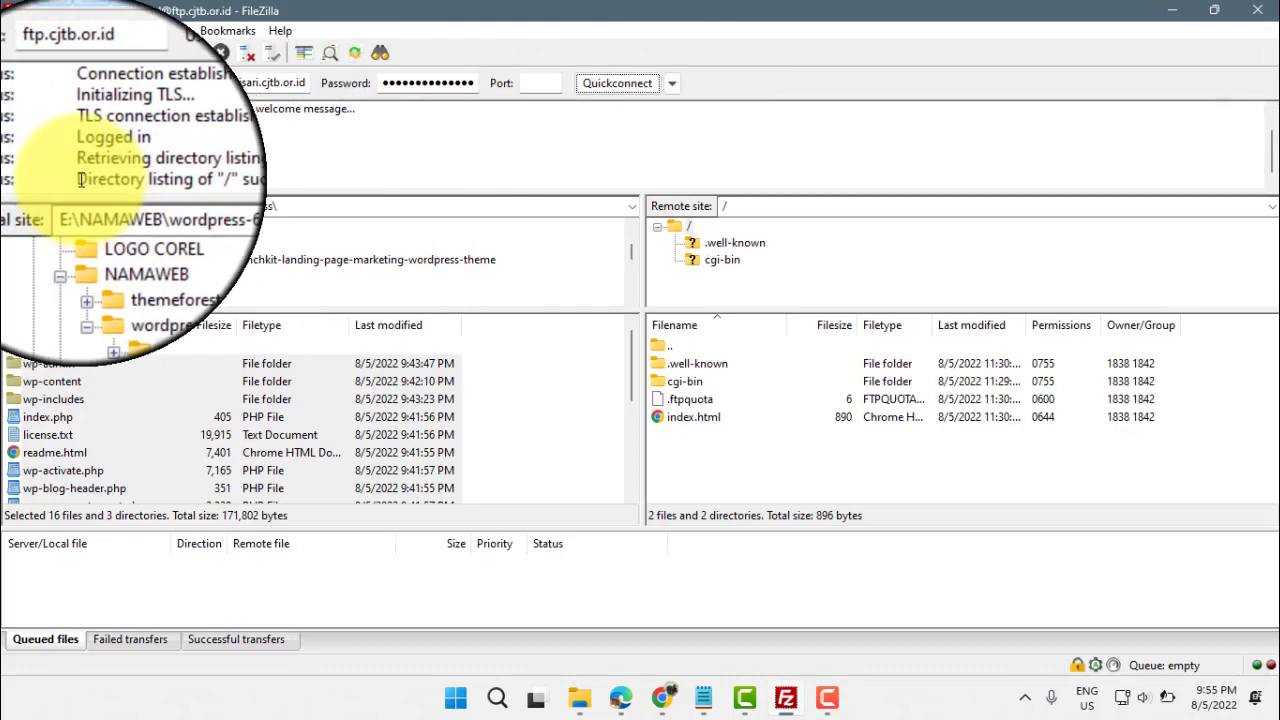
Refresh the server listing and rename the remote index.html to __index.html.
drag(72, 179, 254, 179)
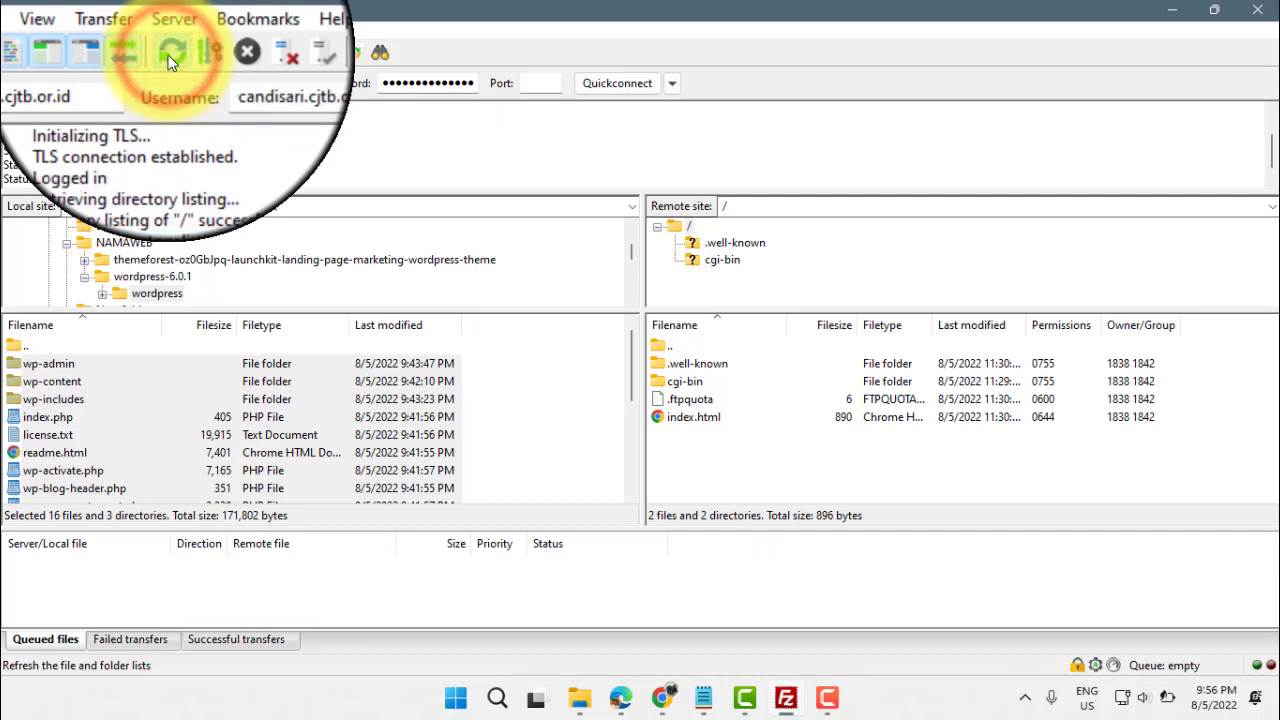
click(168, 60)
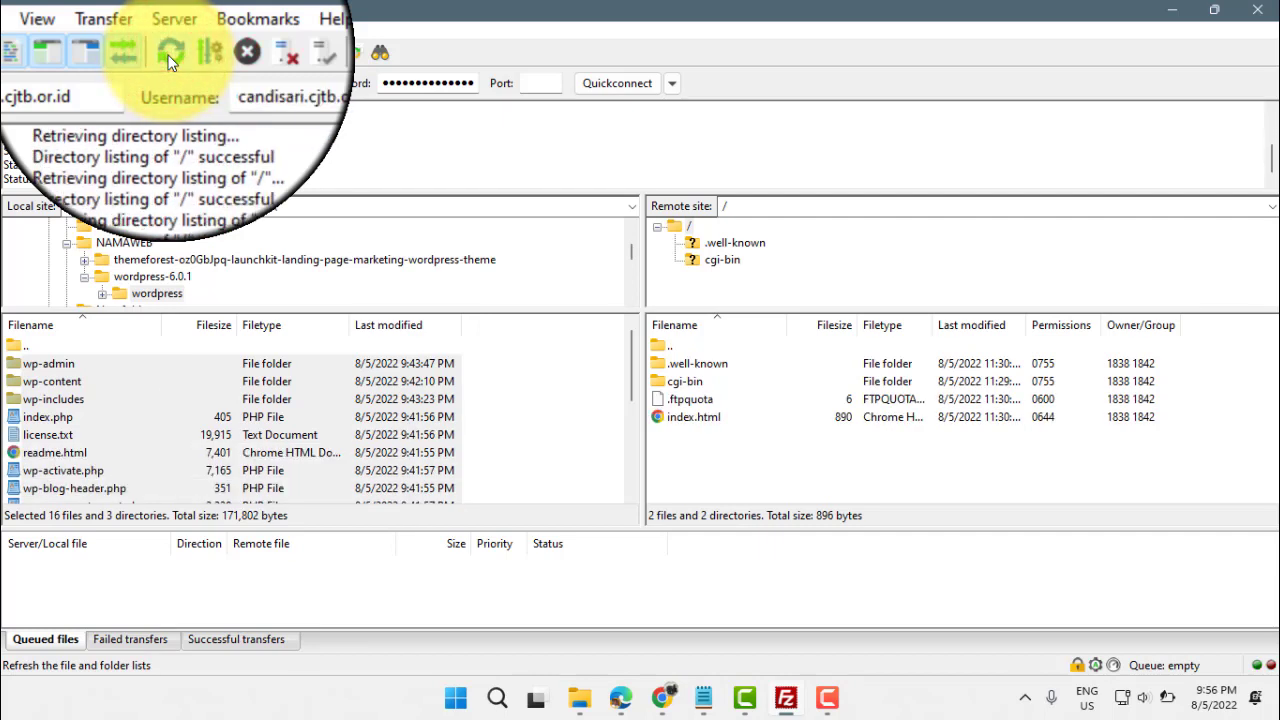
click(690, 417)
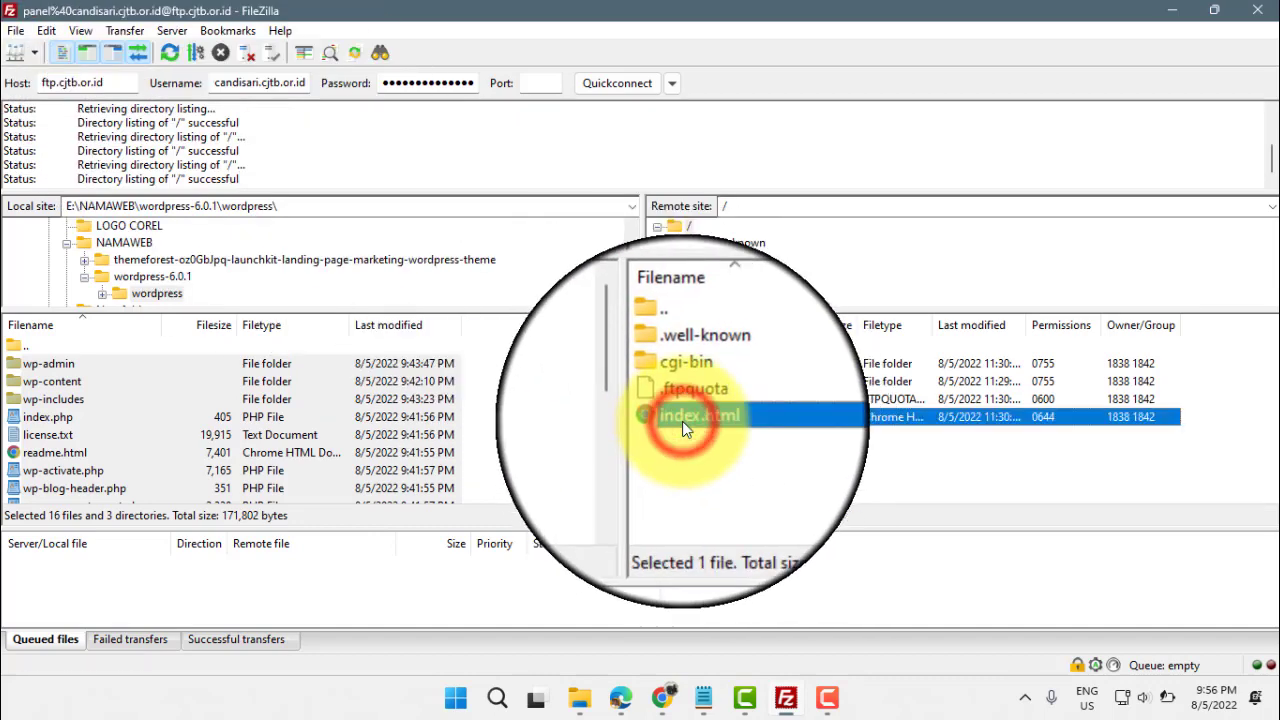
click(671, 416)
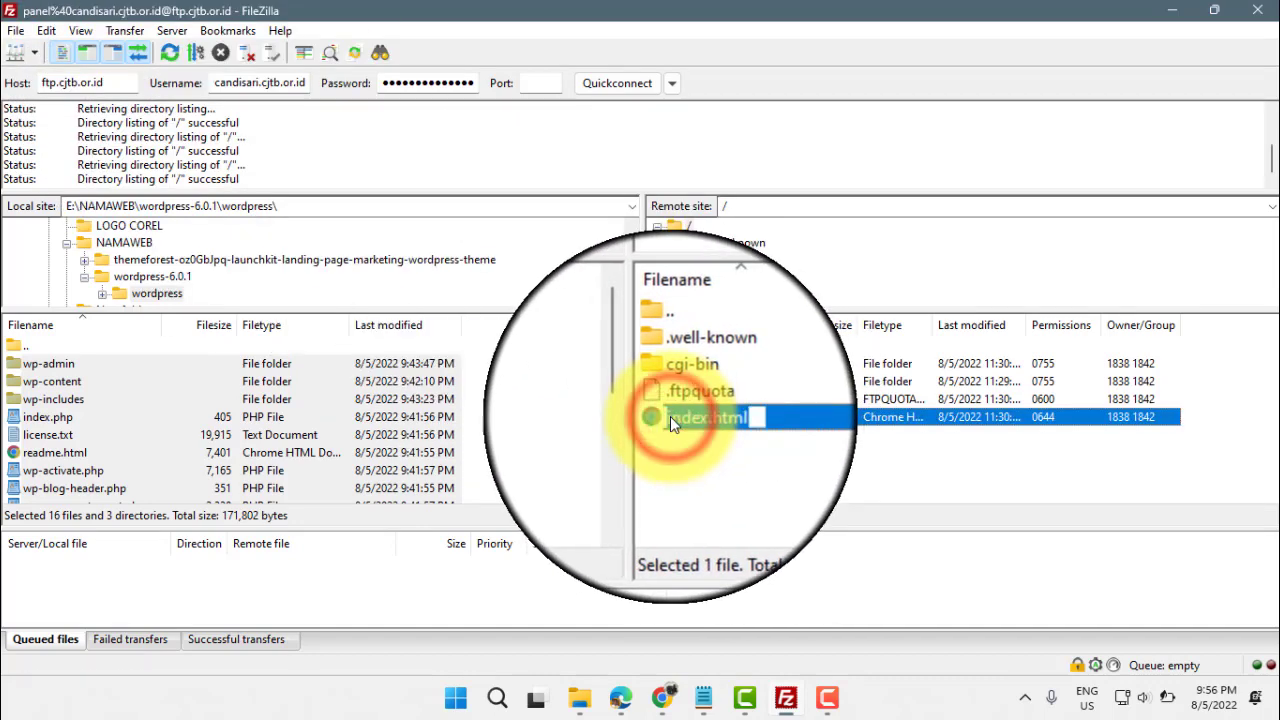
click(672, 417)
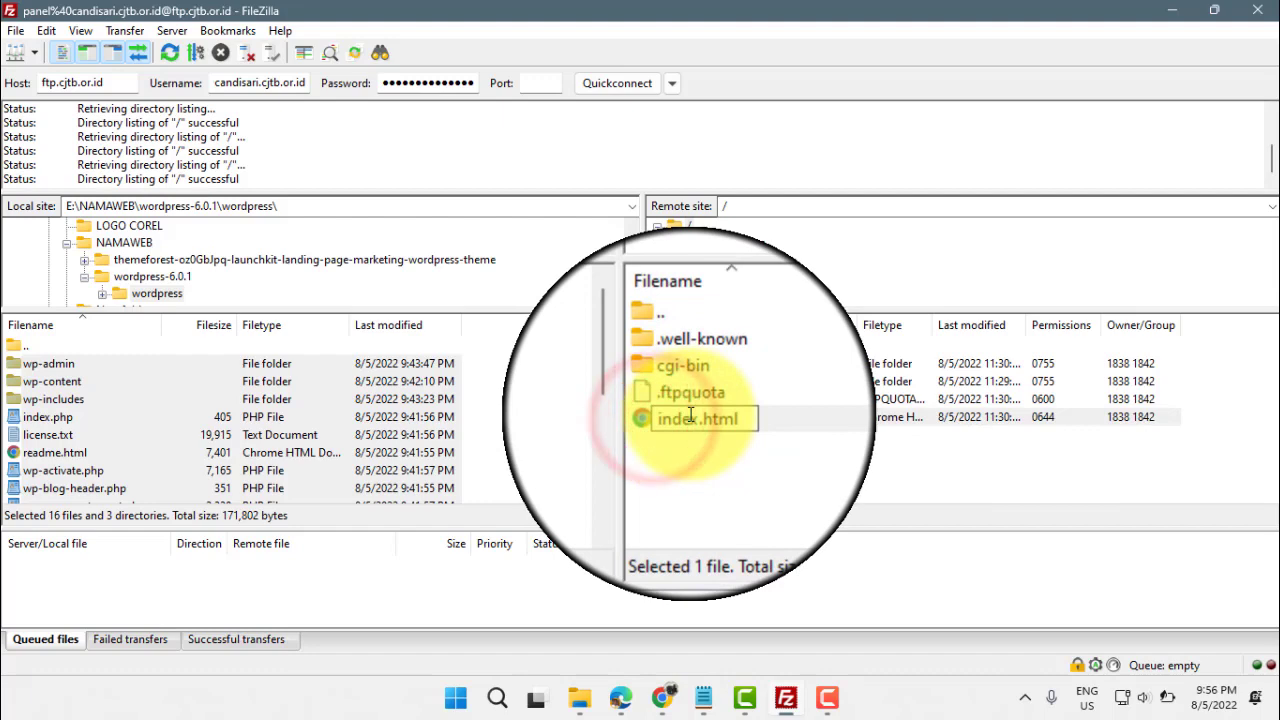
text(__)
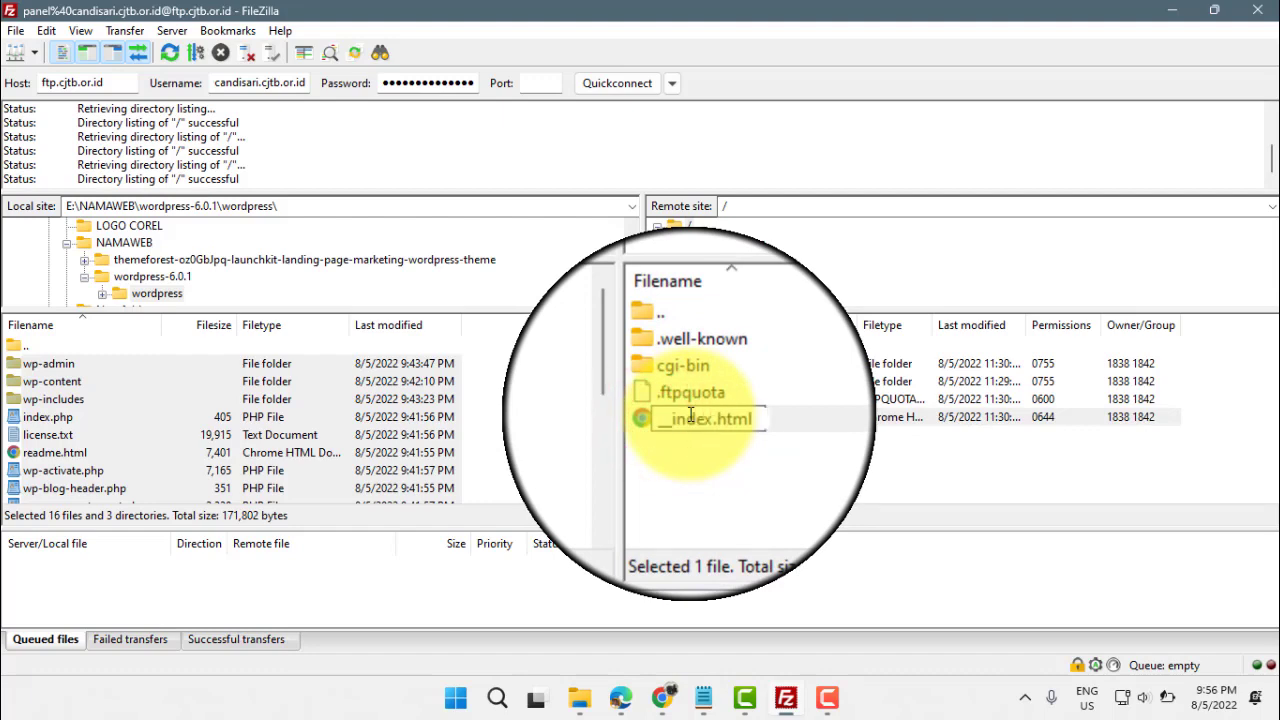
key(Return)
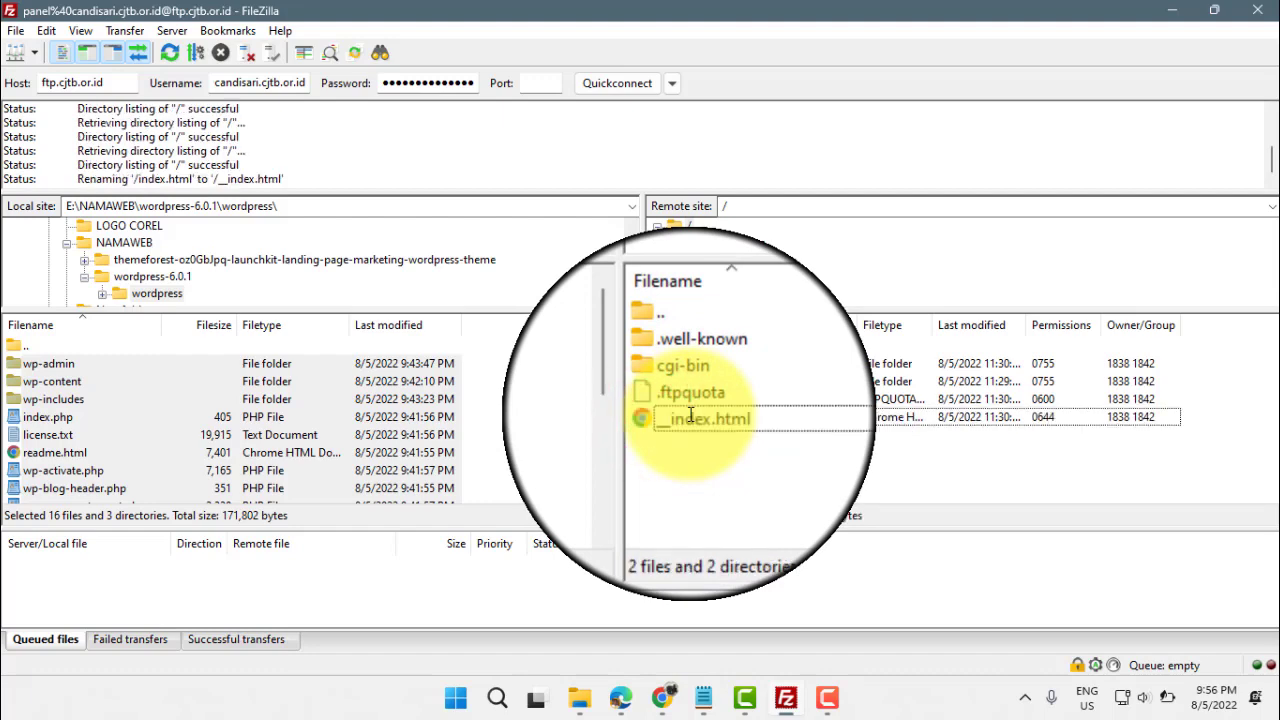
click(46, 367)
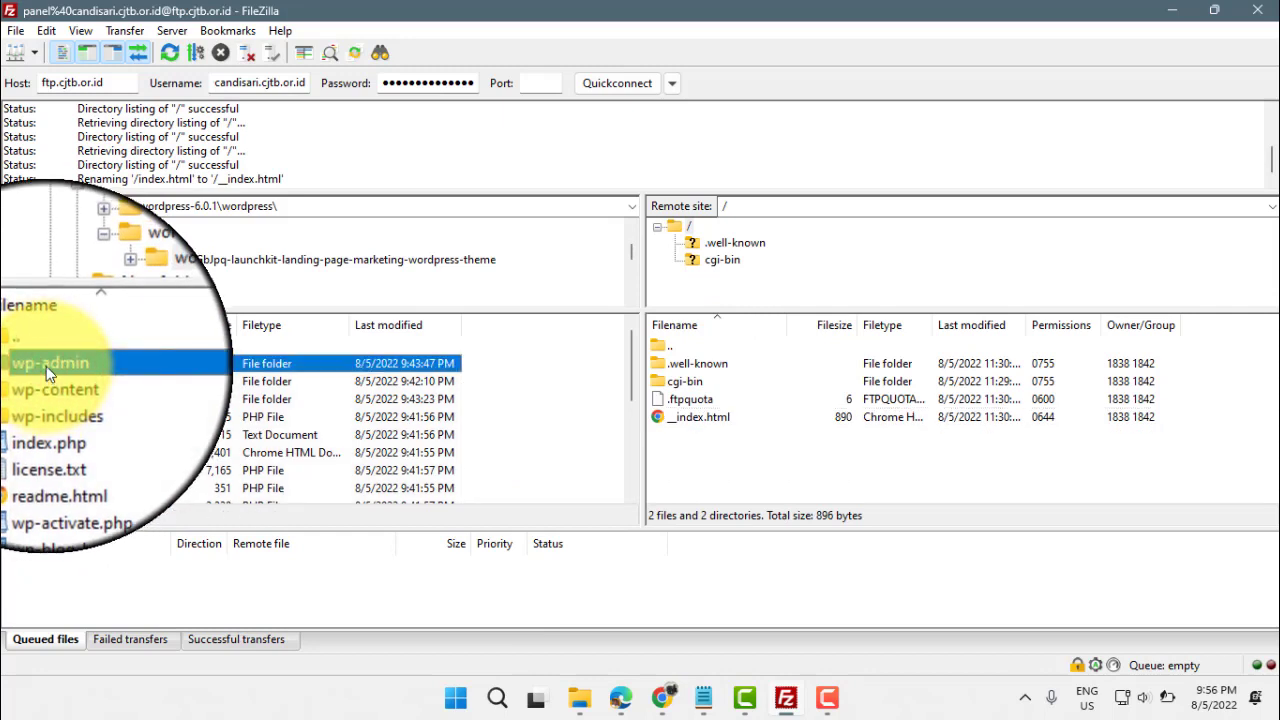
Upload all local WordPress files and folders to the server root.
key(ctrl+a)
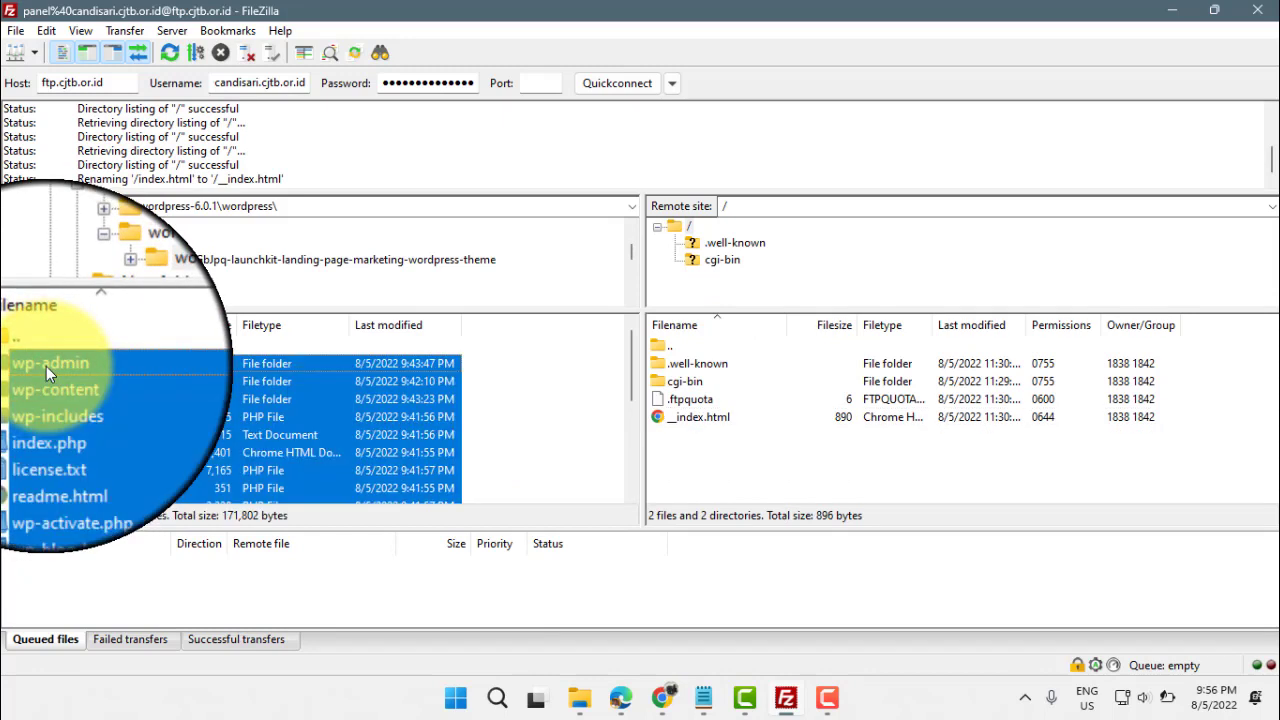
right_click(46, 366)
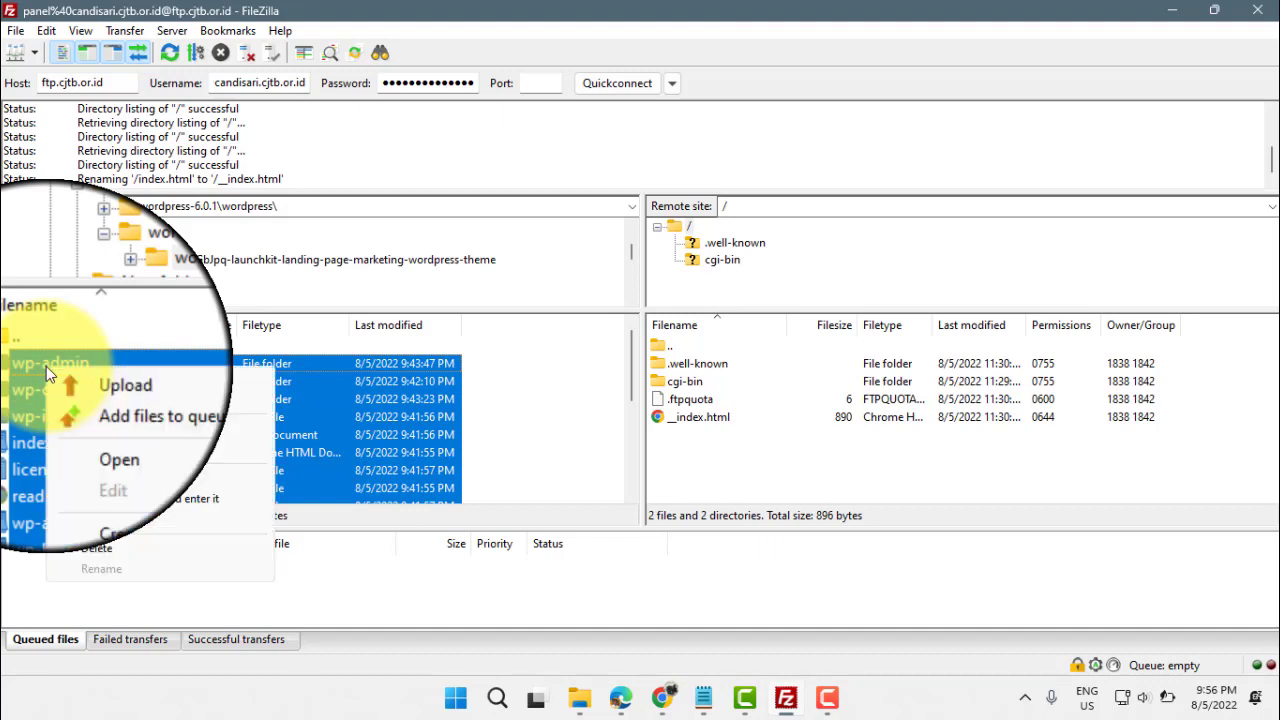
click(97, 379)
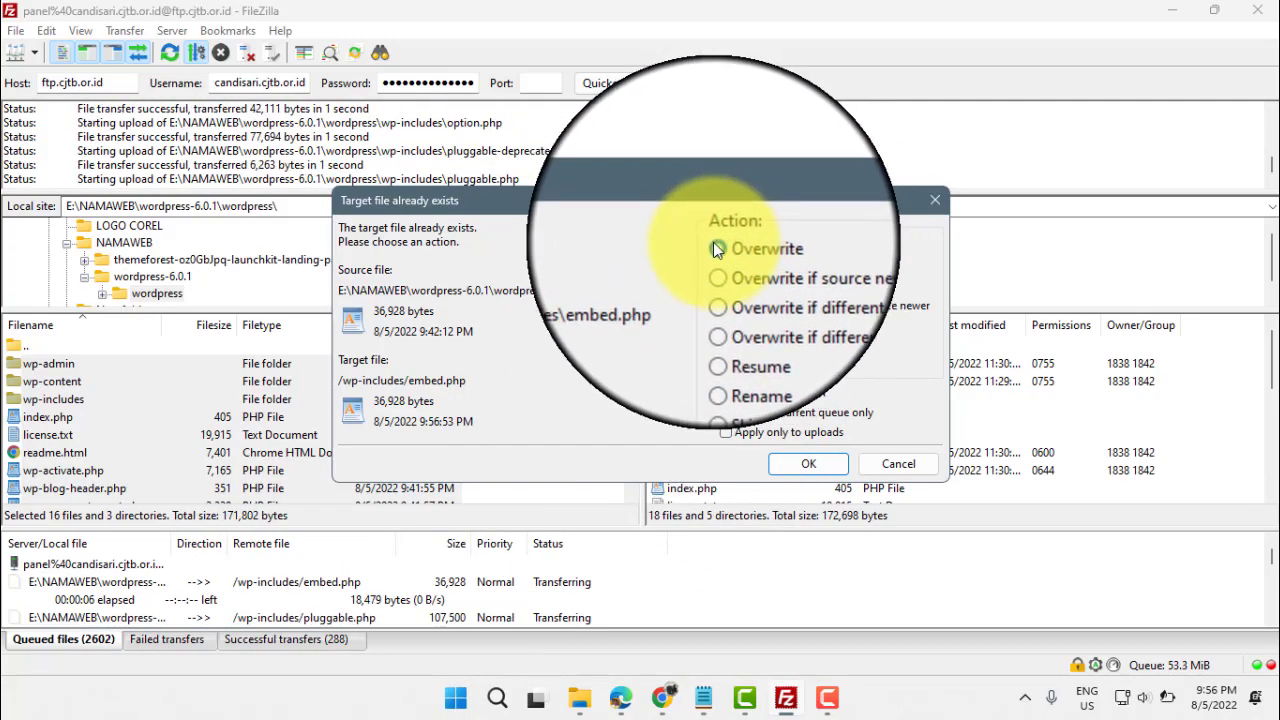
Resolve the 'Target file already exists' prompt with Overwrite, always applied to every conflict.
click(717, 249)
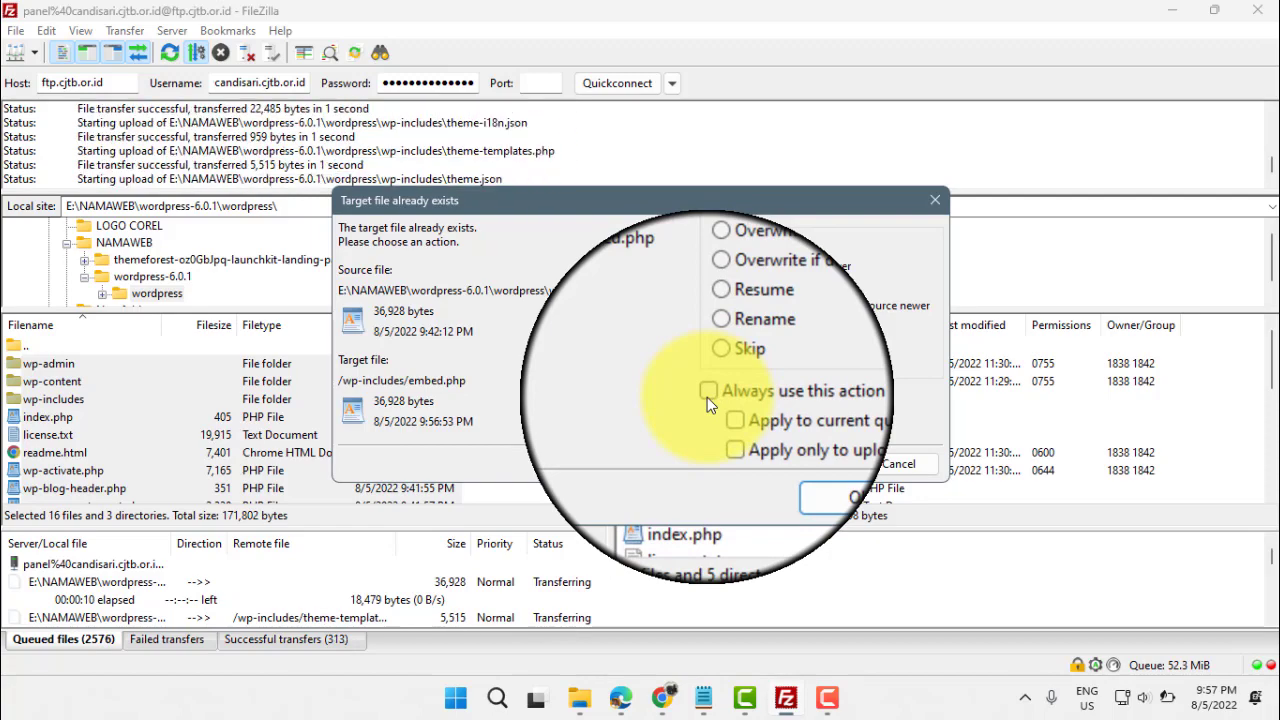
click(707, 395)
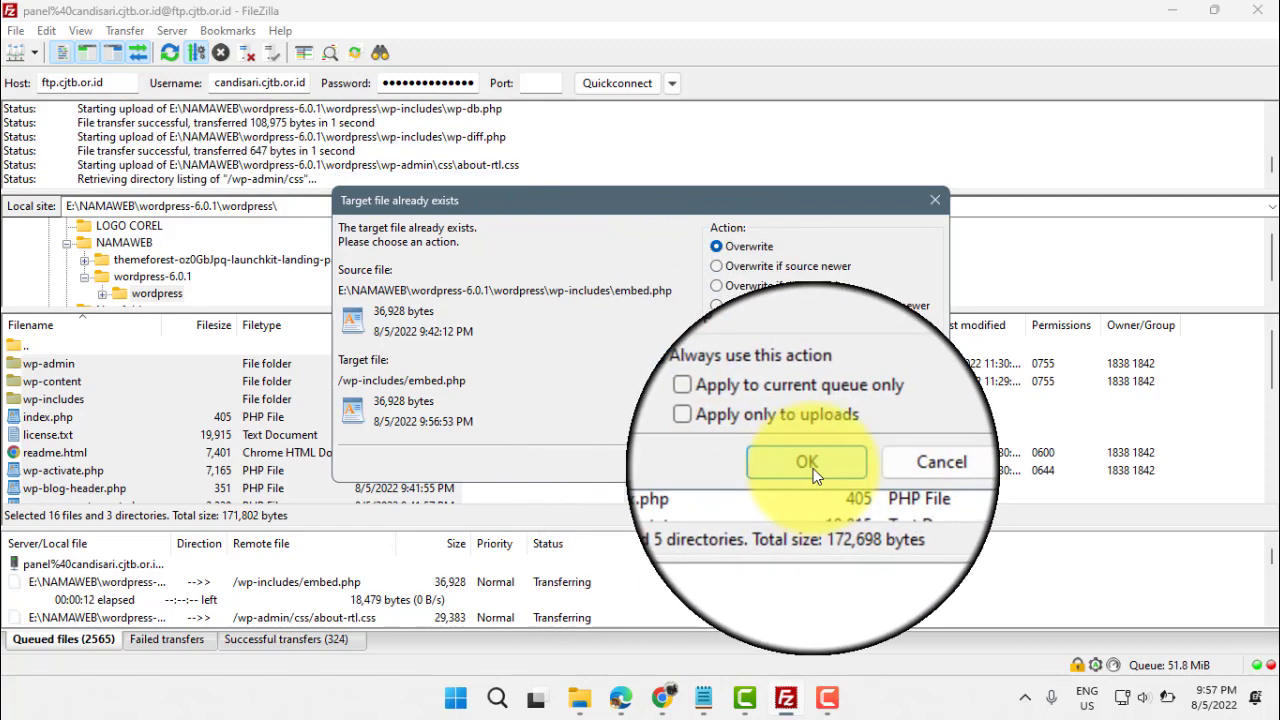
click(795, 468)
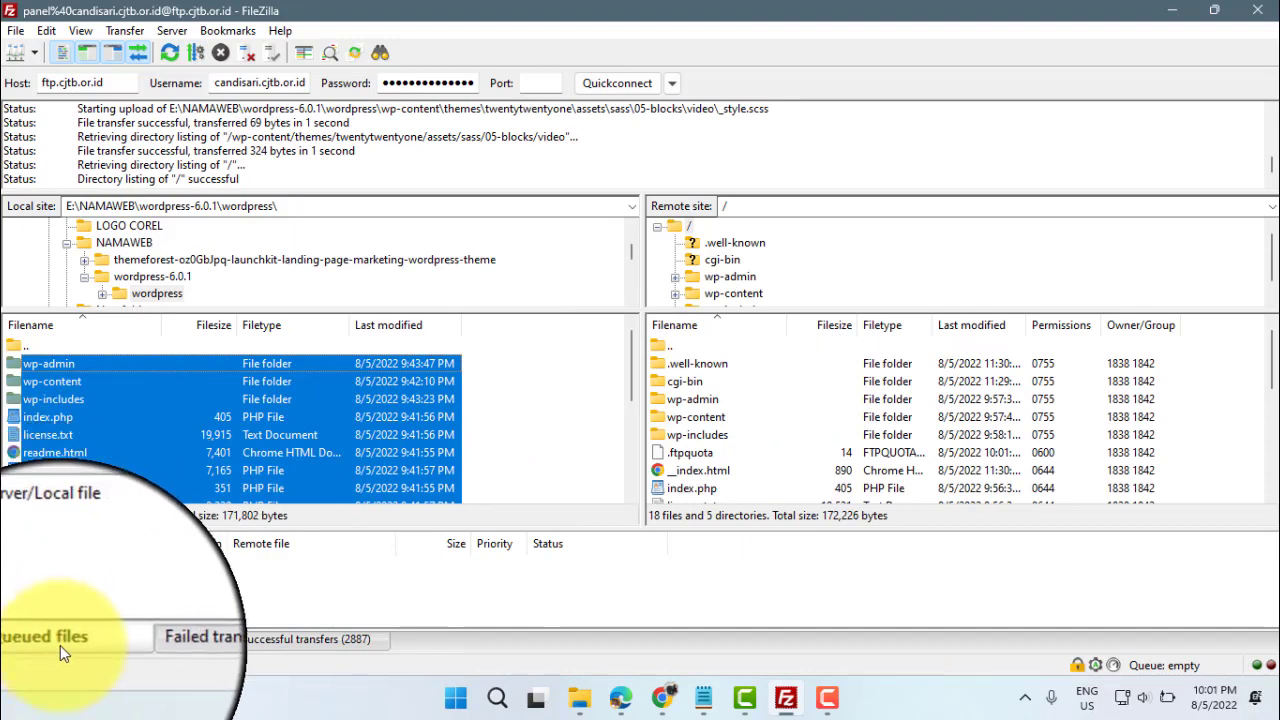
Reset and requeue both failed transfers.
click(170, 647)
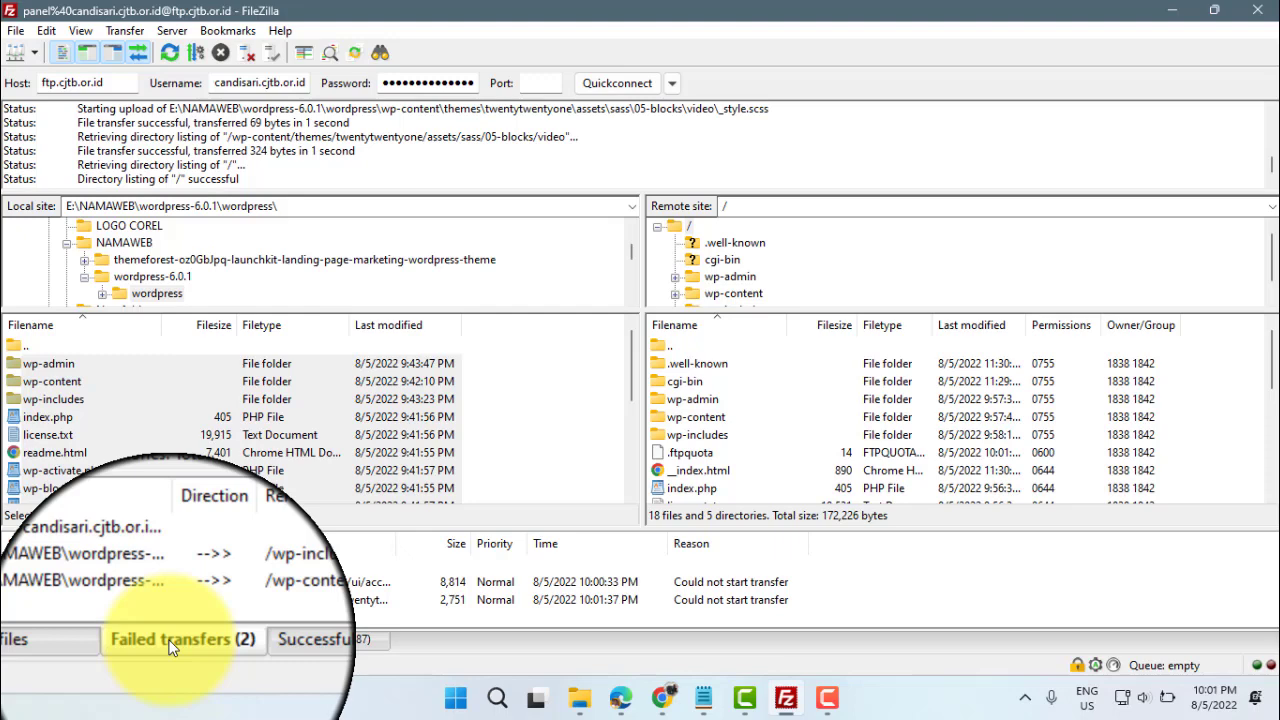
click(275, 581)
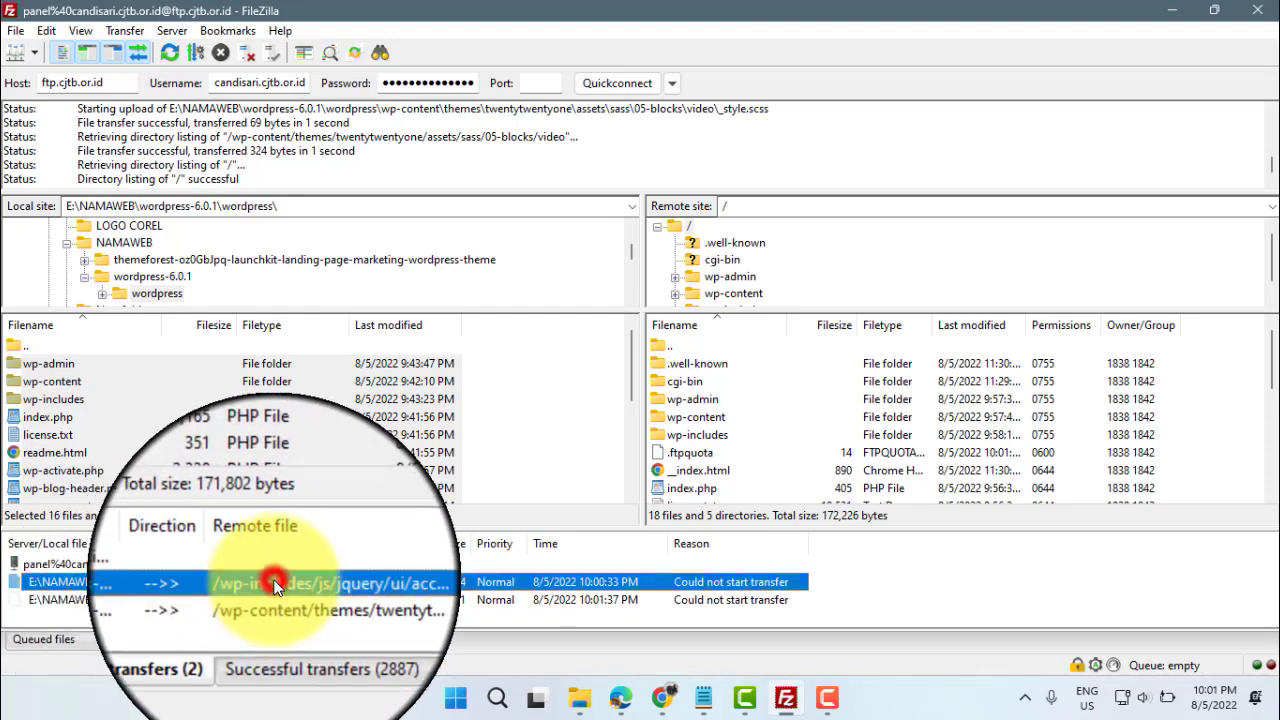
shift+click(272, 600)
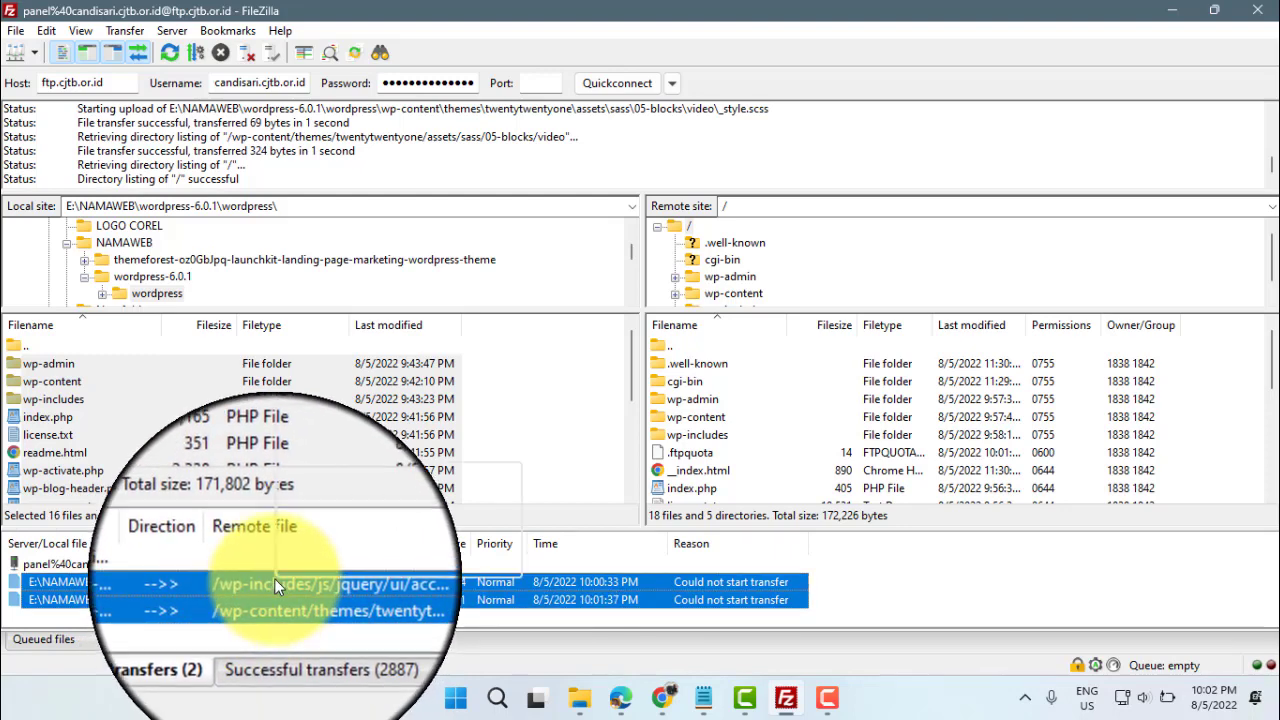
right_click(274, 581)
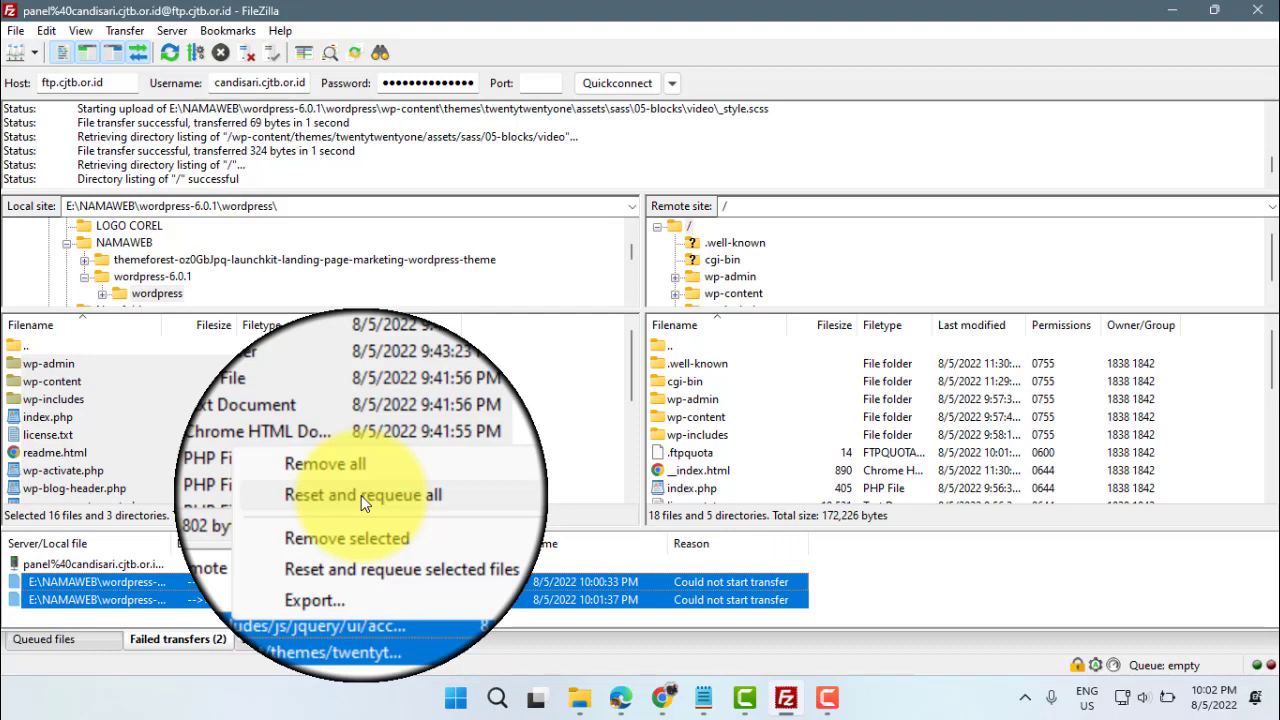
click(361, 495)
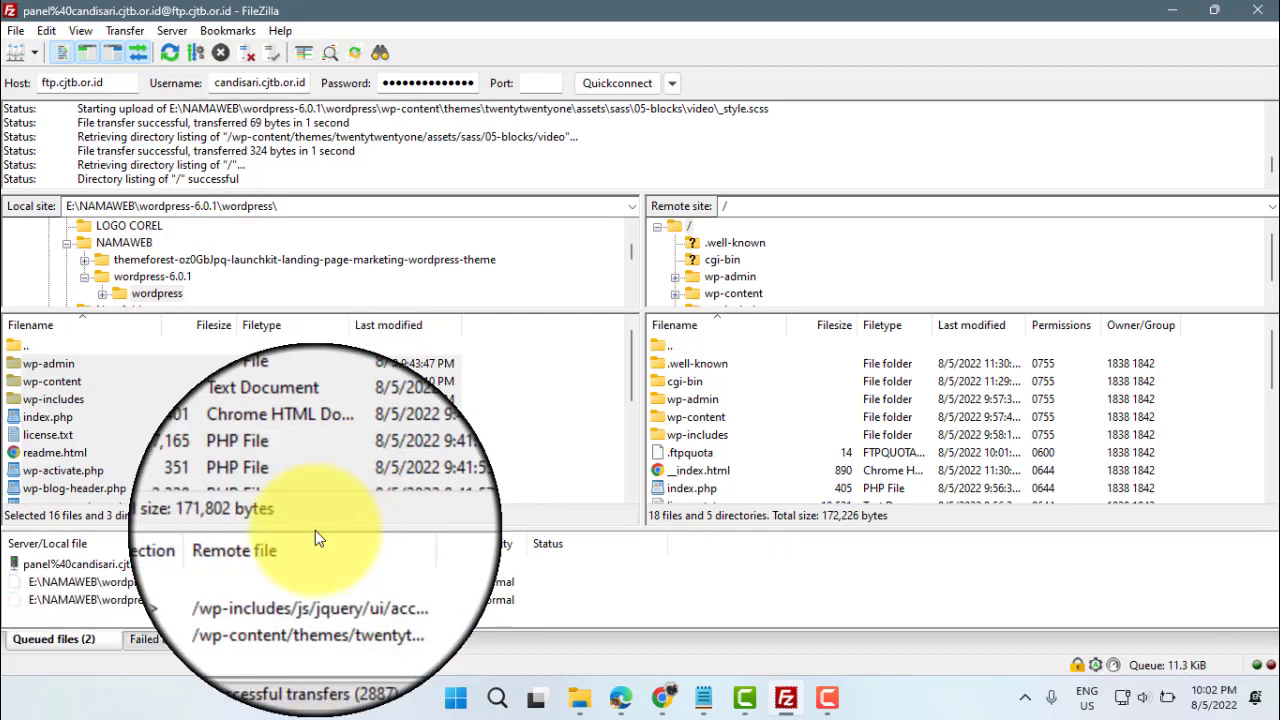
Process the queue for the two requeued files, then verify 2889 successful and no failed transfers.
click(263, 580)
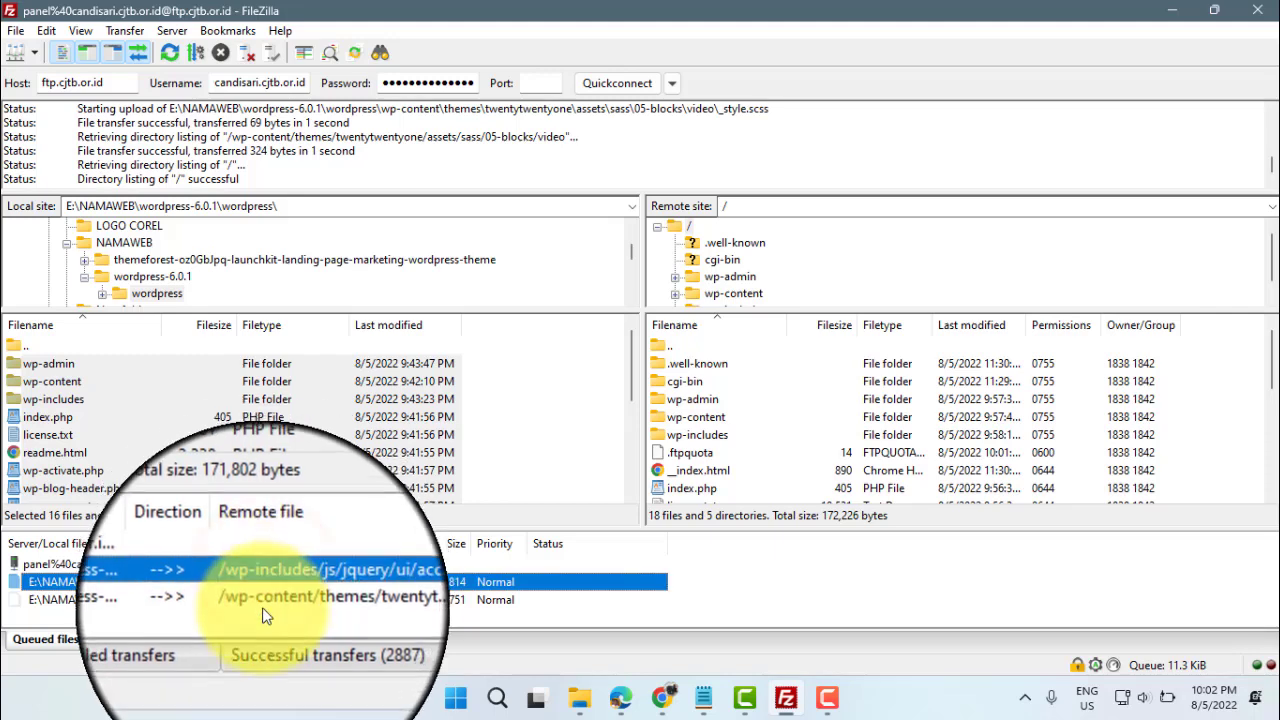
shift+click(262, 598)
right_click(262, 598)
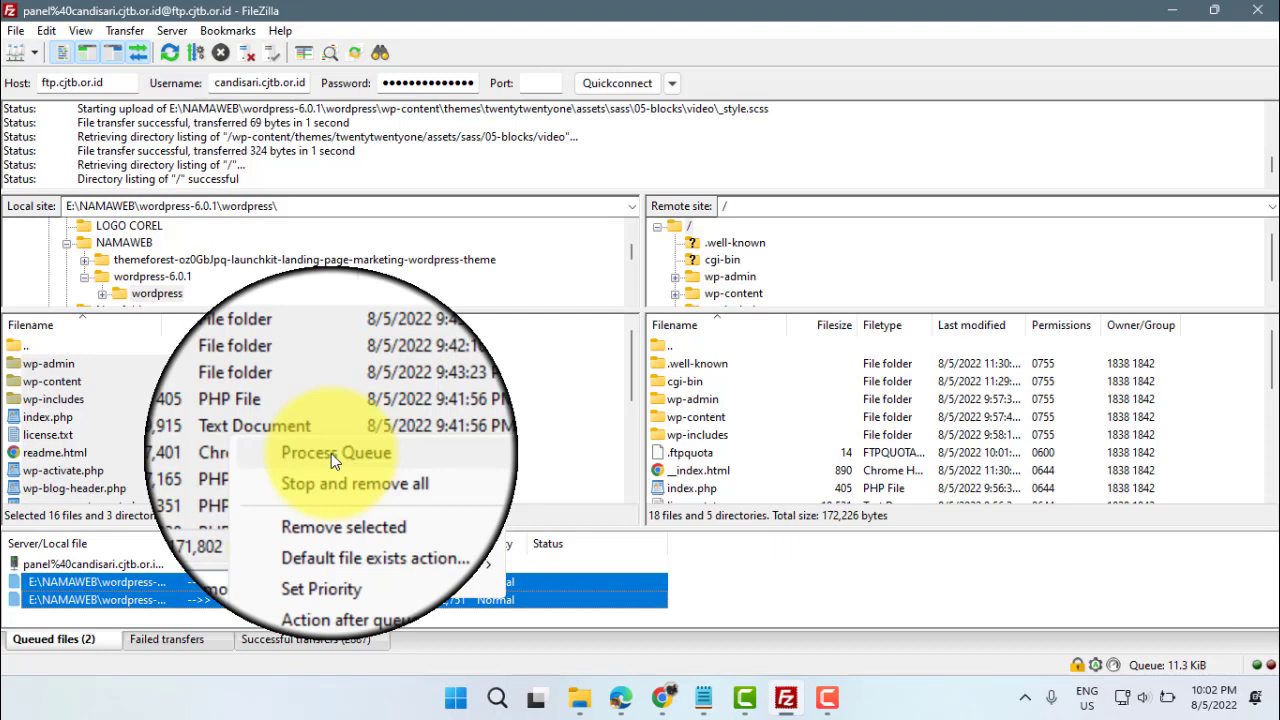
click(331, 453)
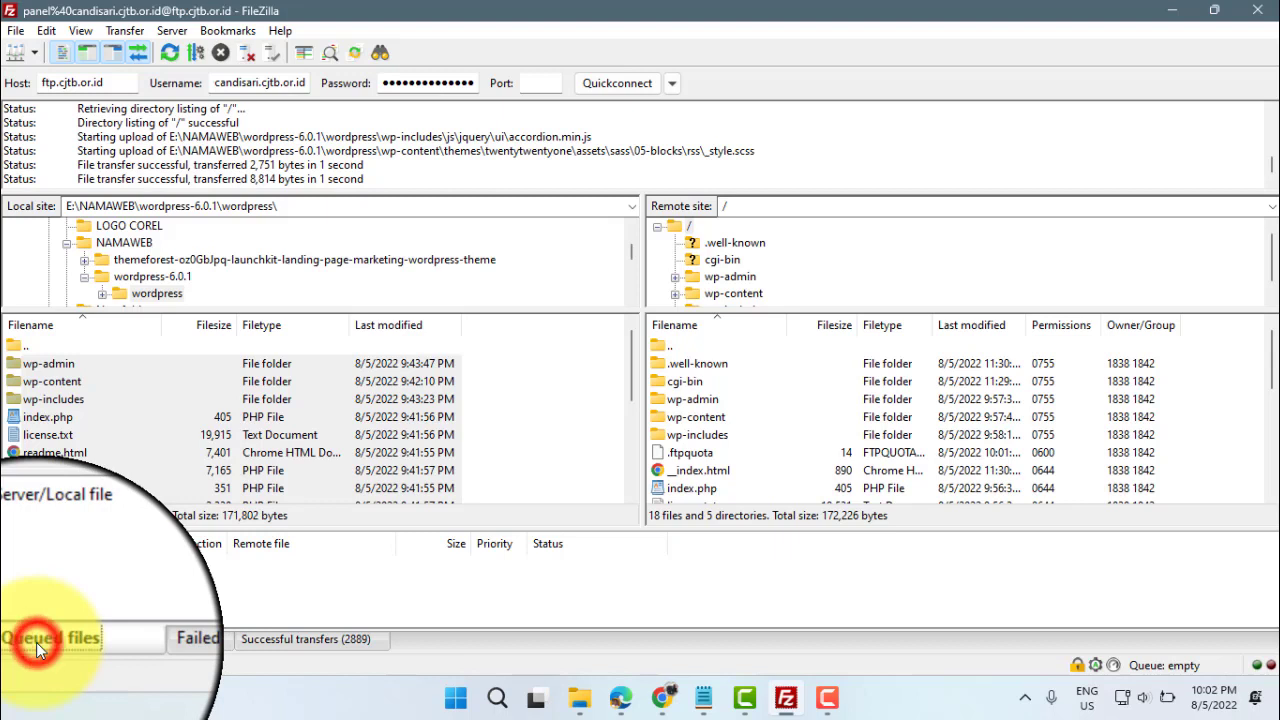
click(170, 639)
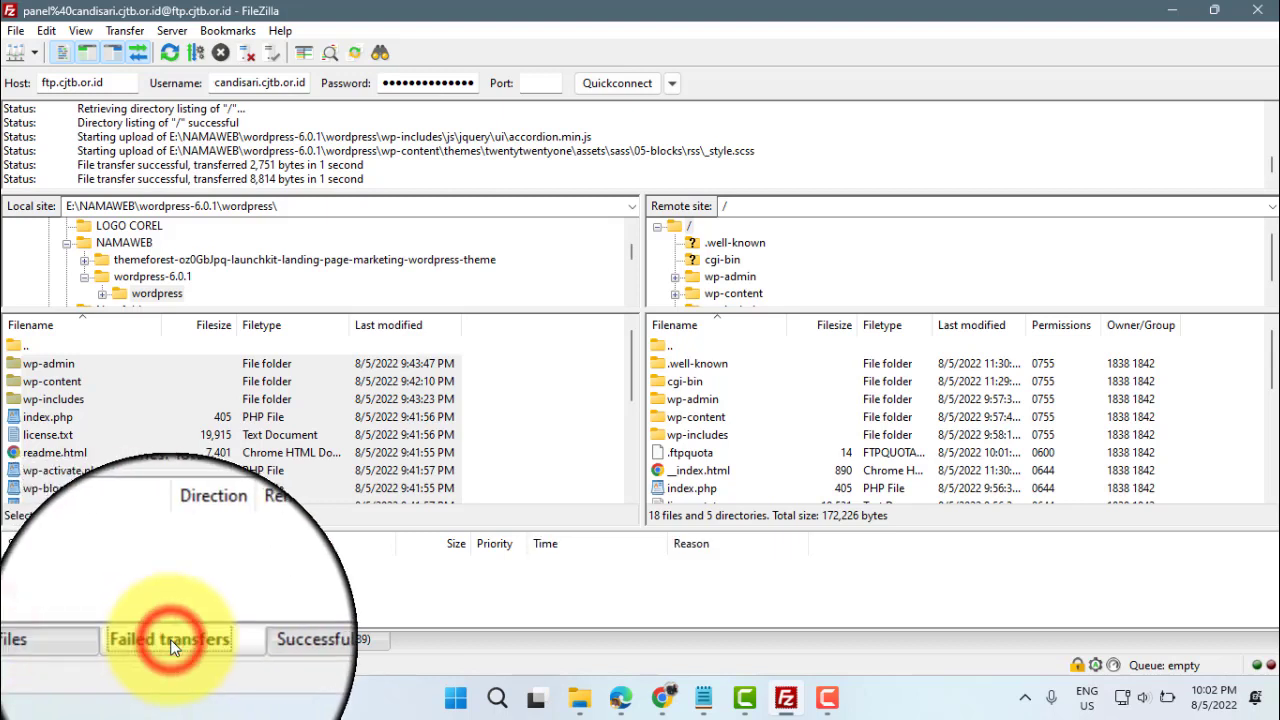
click(306, 645)
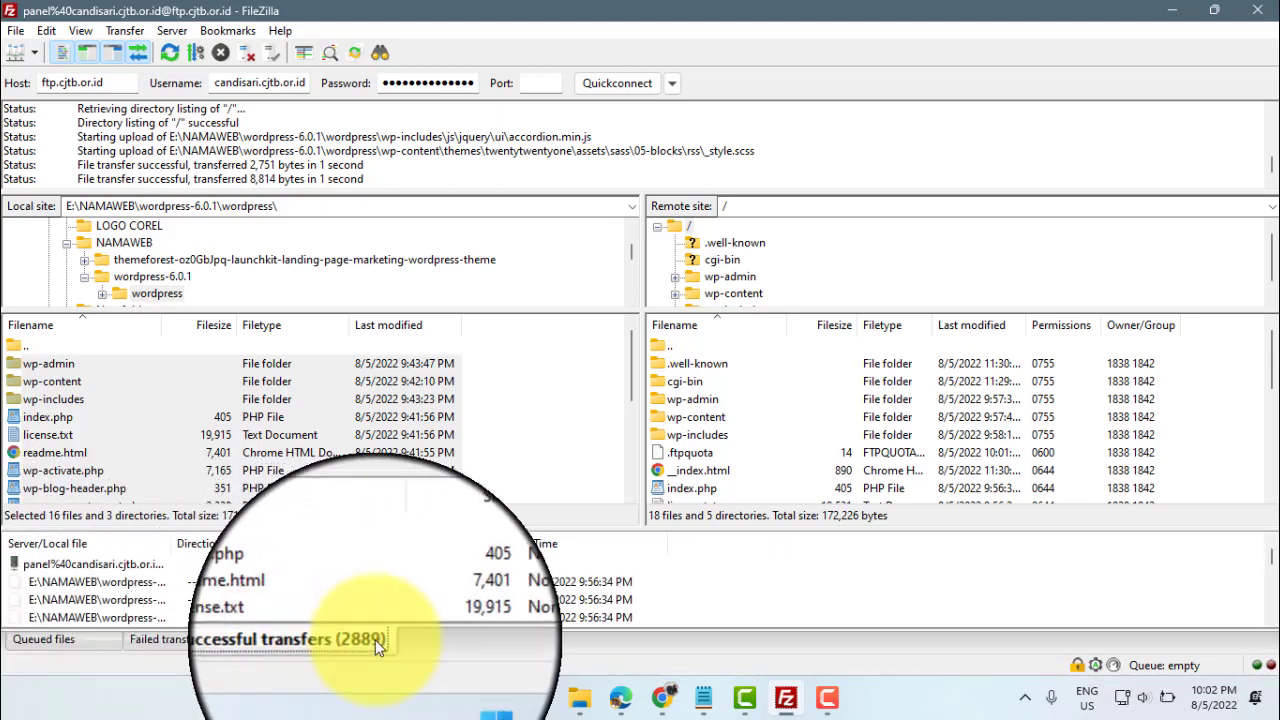